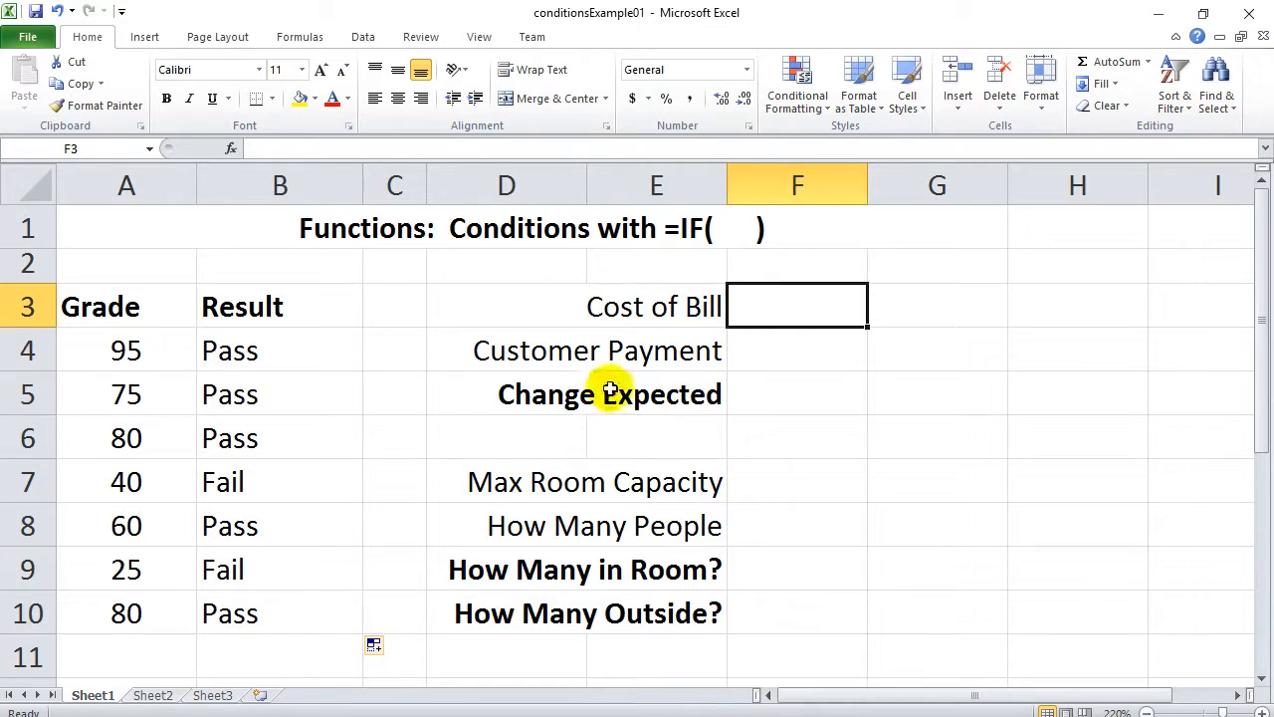
- Enter 14.57 as the Cost of Bill in F3 and 20 as the Customer Payment in F4
click(797, 317)
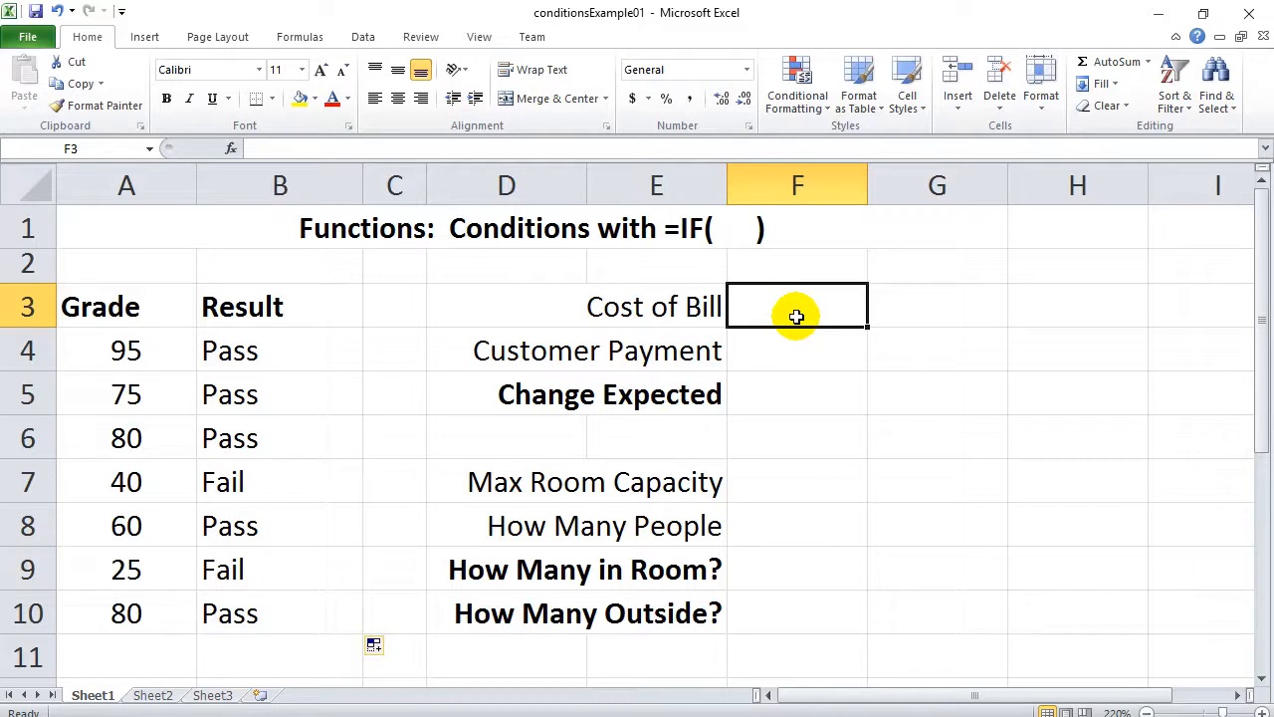
text(14.57)
key(Return)
click(811, 344)
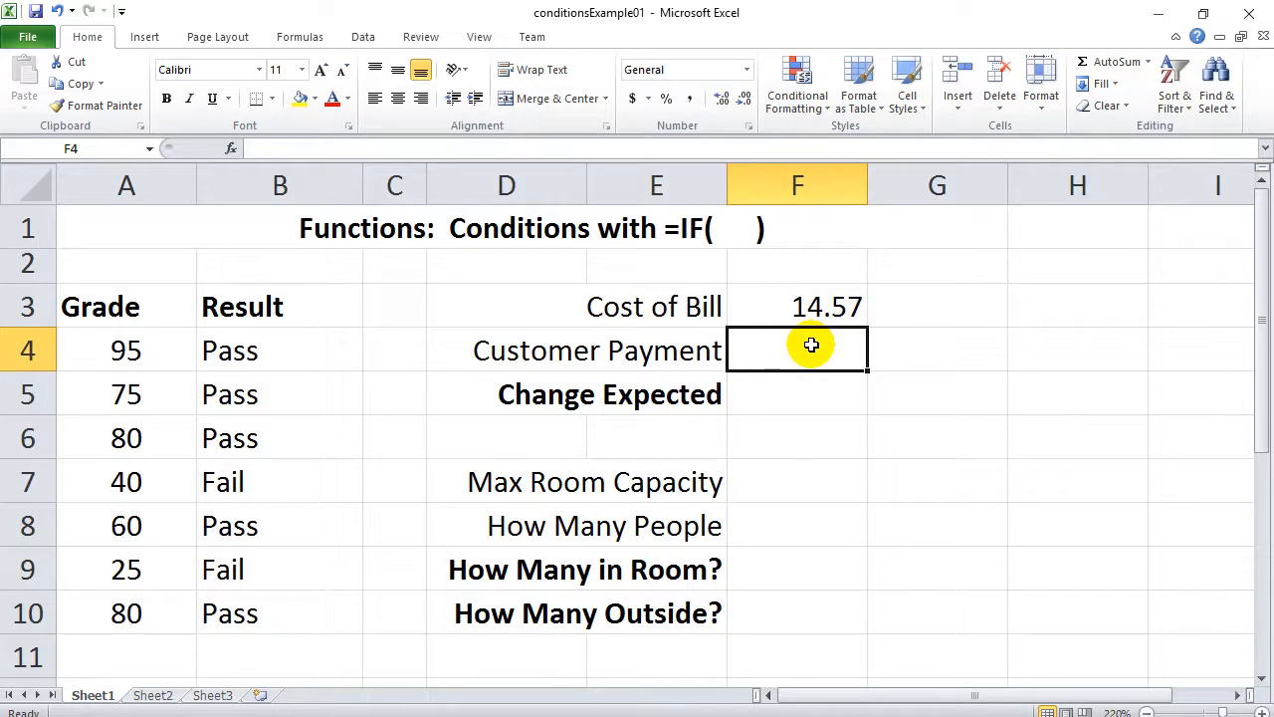
text(20)
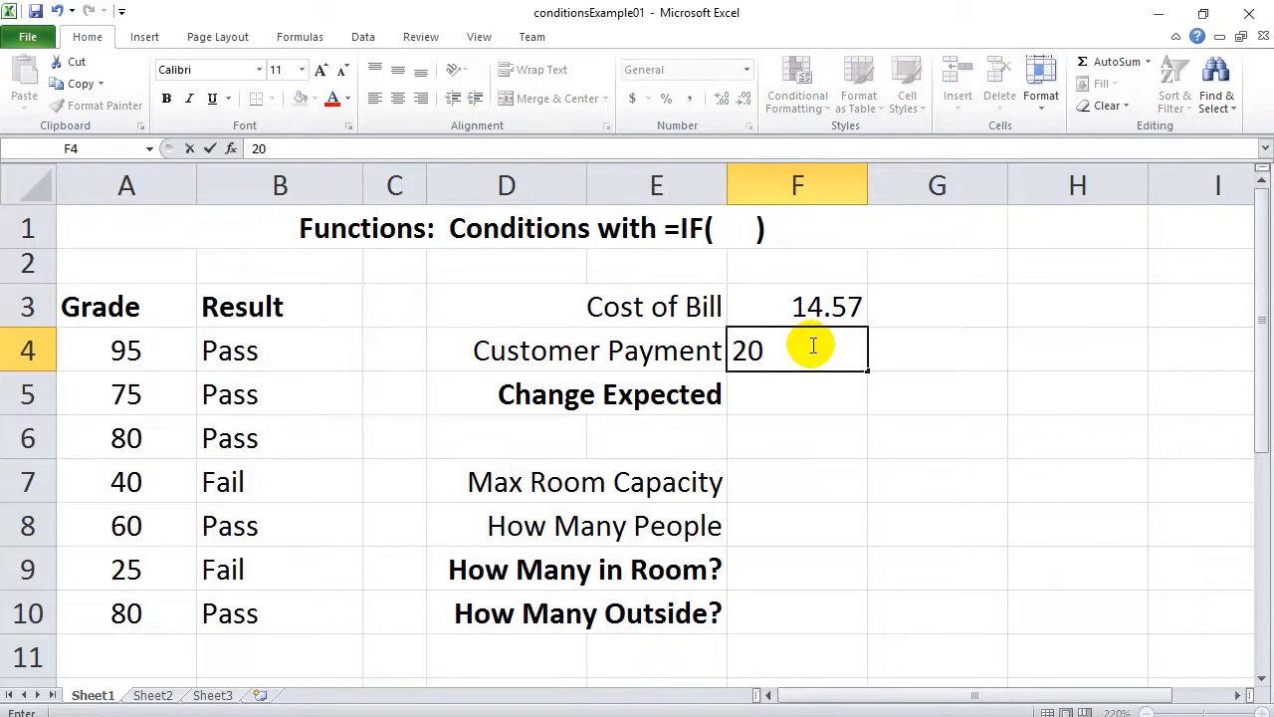
click(904, 347)
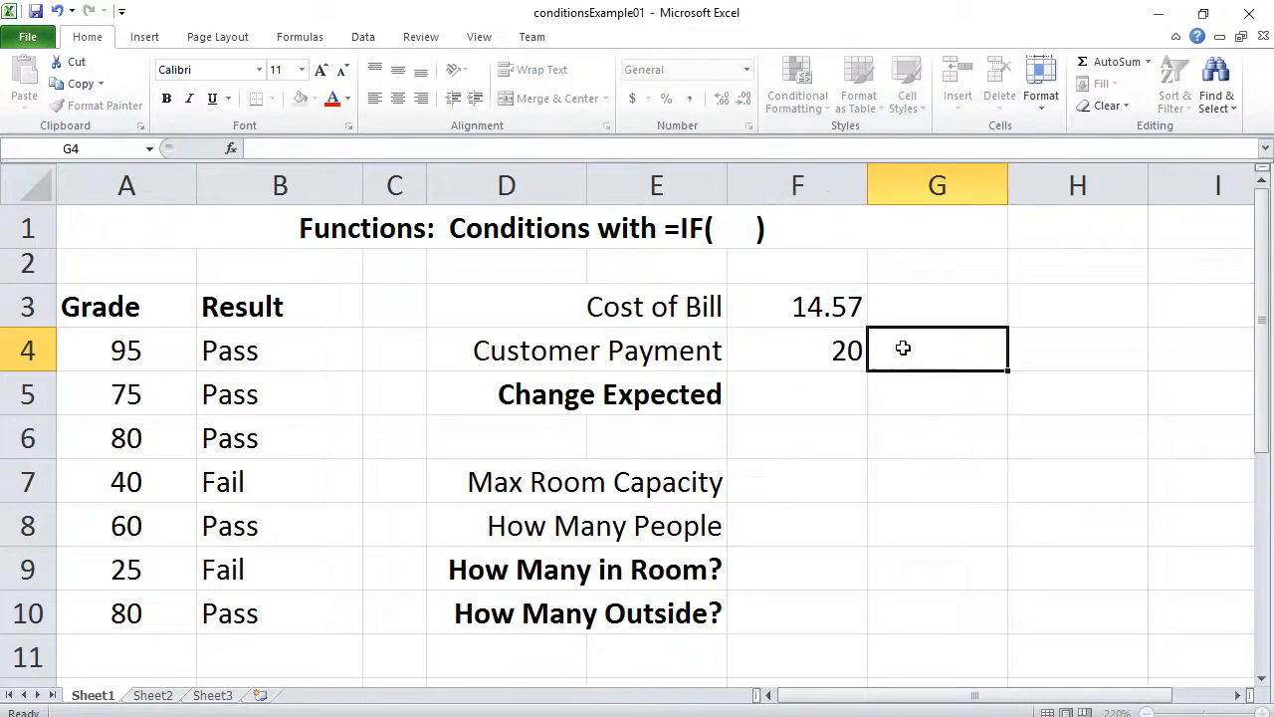
- Calculate the Change Expected in F5 with the formula =F4-F3
click(801, 399)
click(802, 399)
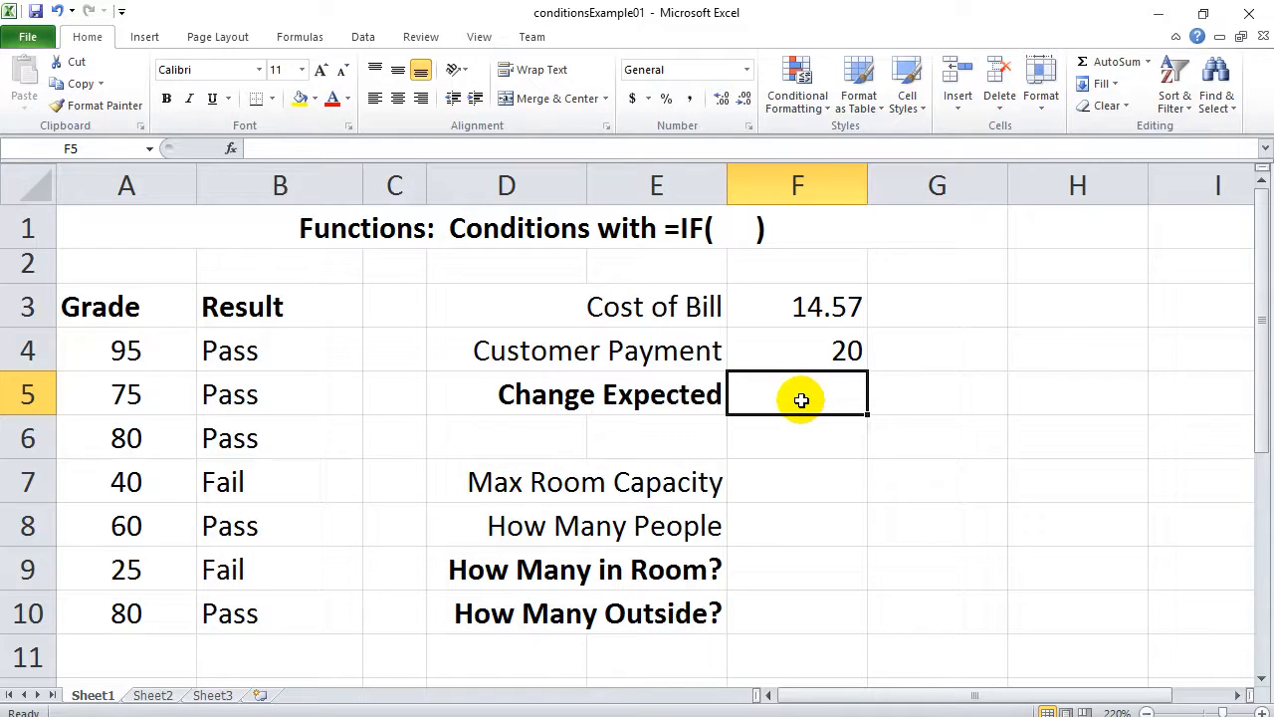
text(=)
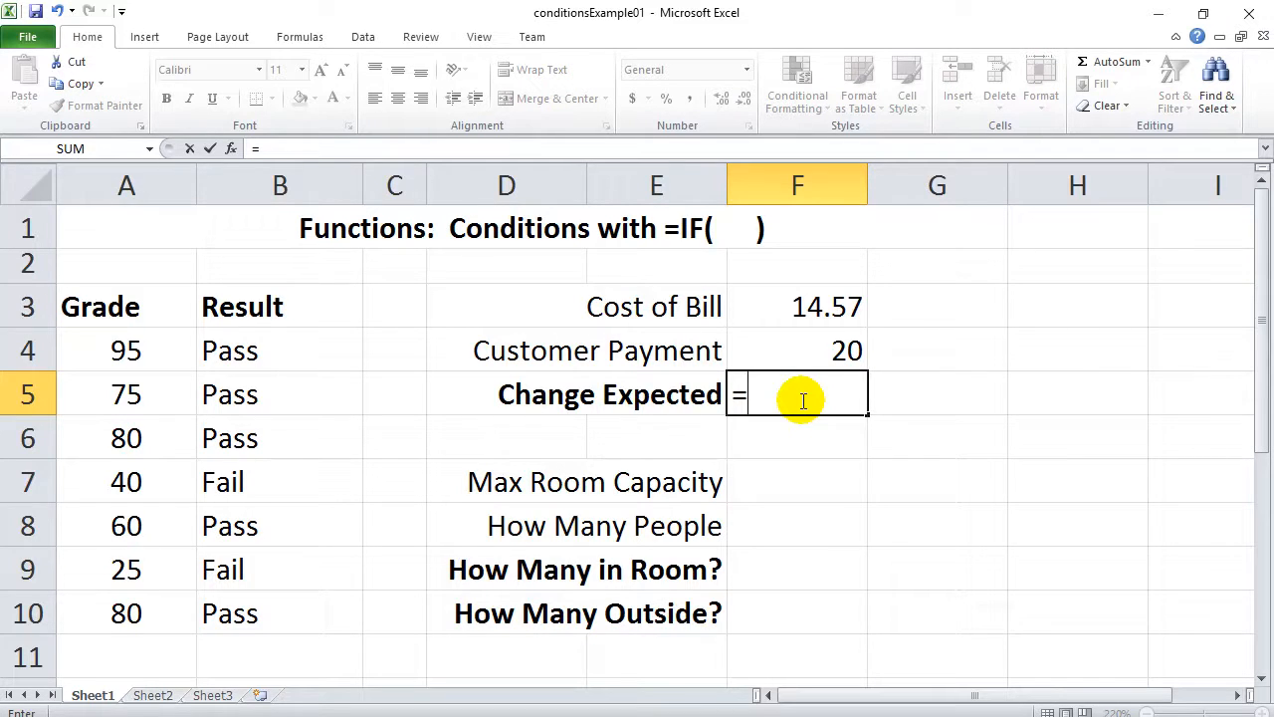
text(f)
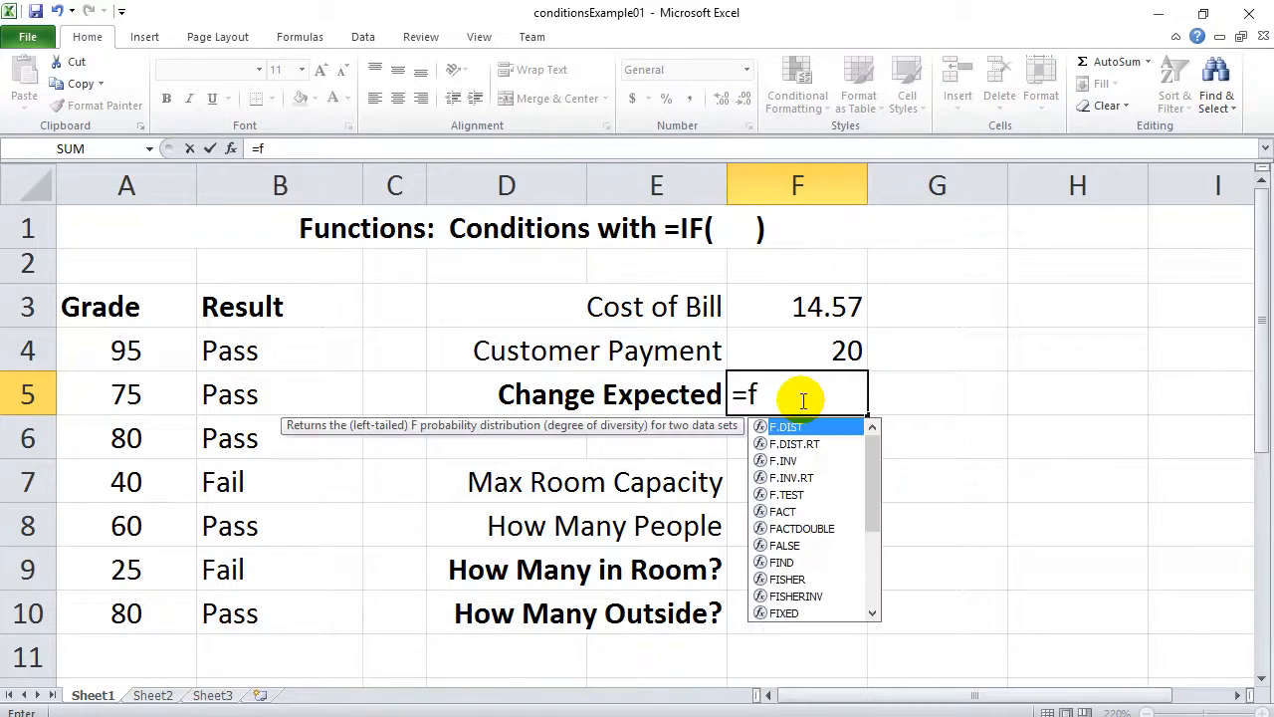
text(4-)
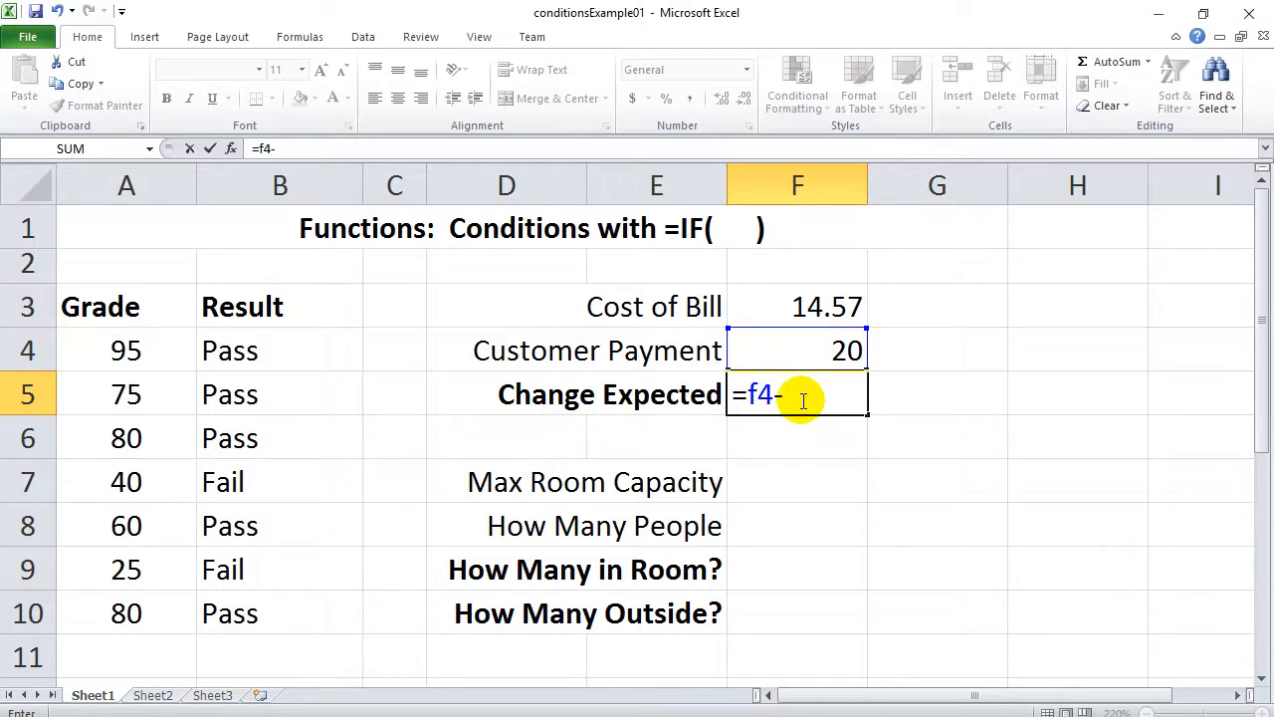
text(f3)
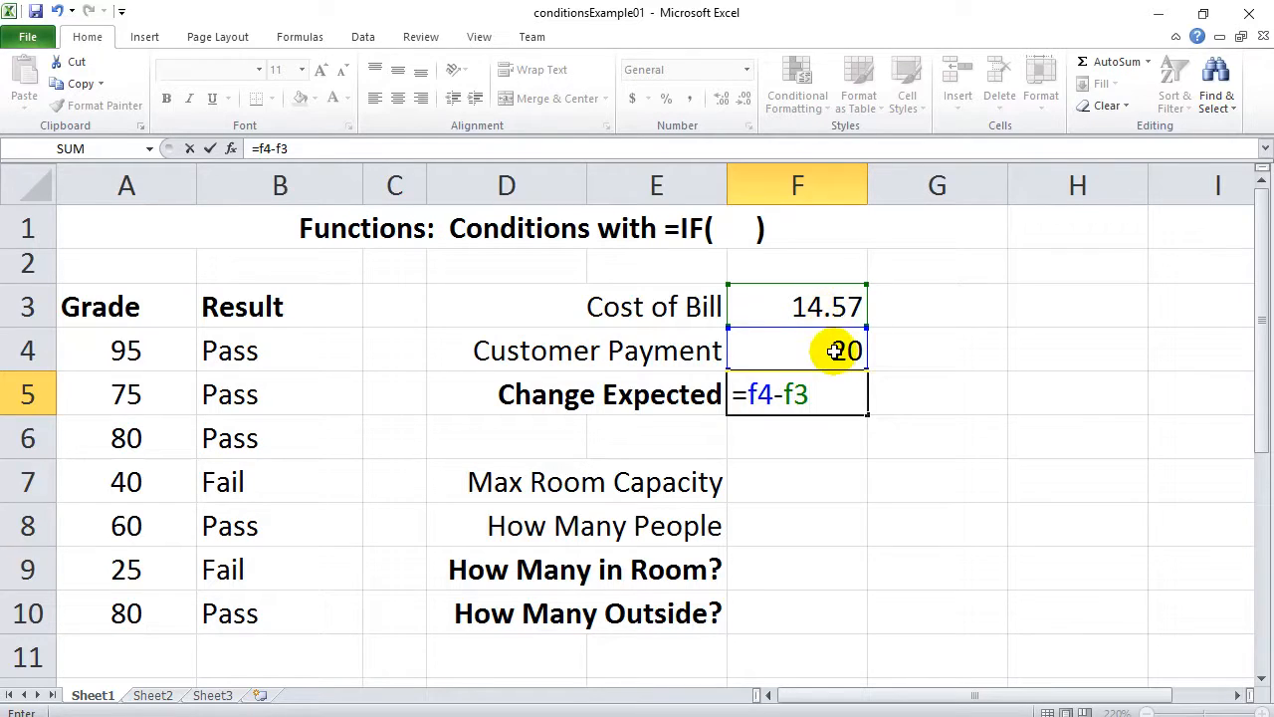
click(811, 393)
key(Return)
click(941, 392)
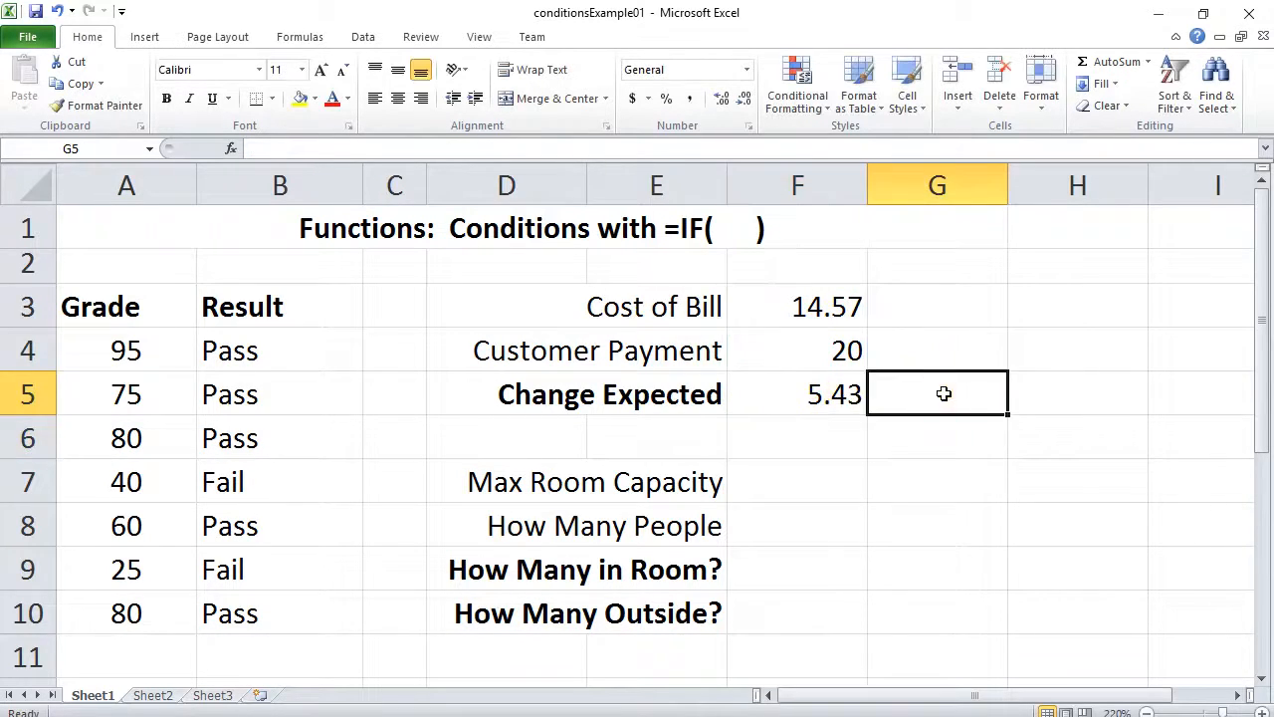
- Apply the Accounting dollar format to the bill, payment and change amounts in F3:F5
drag(831, 309, 826, 393)
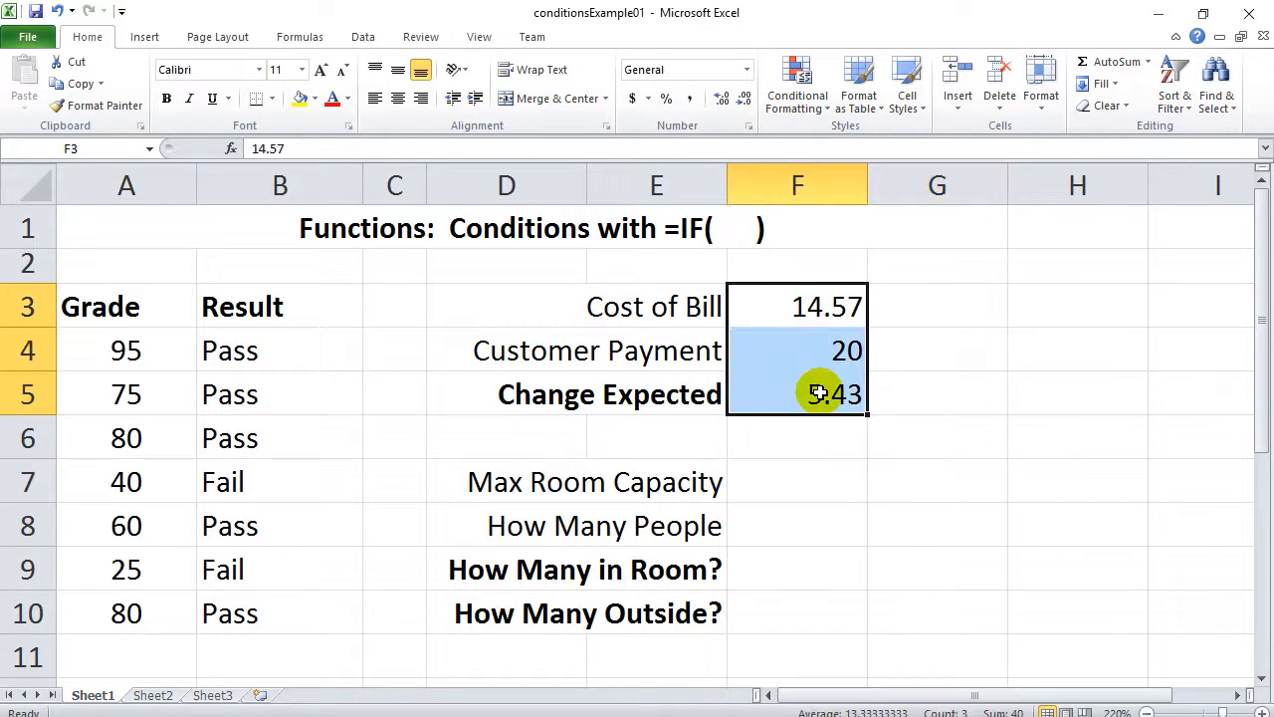
click(633, 102)
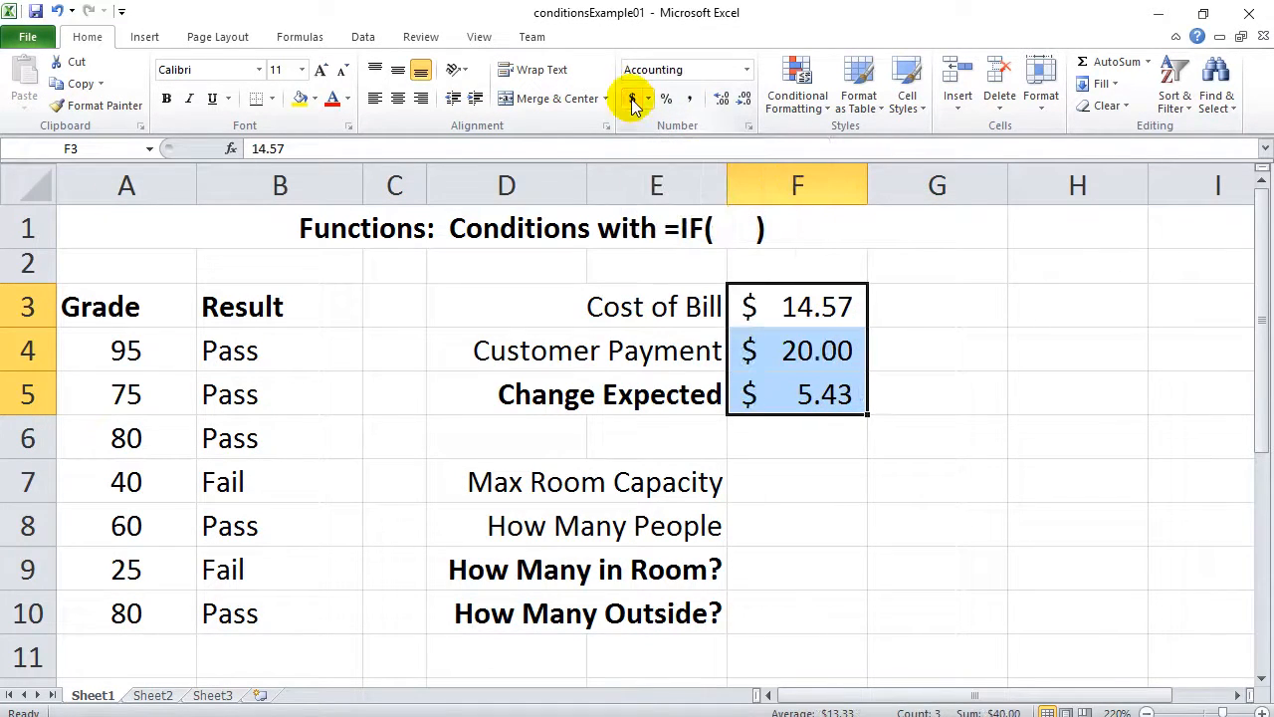
click(906, 304)
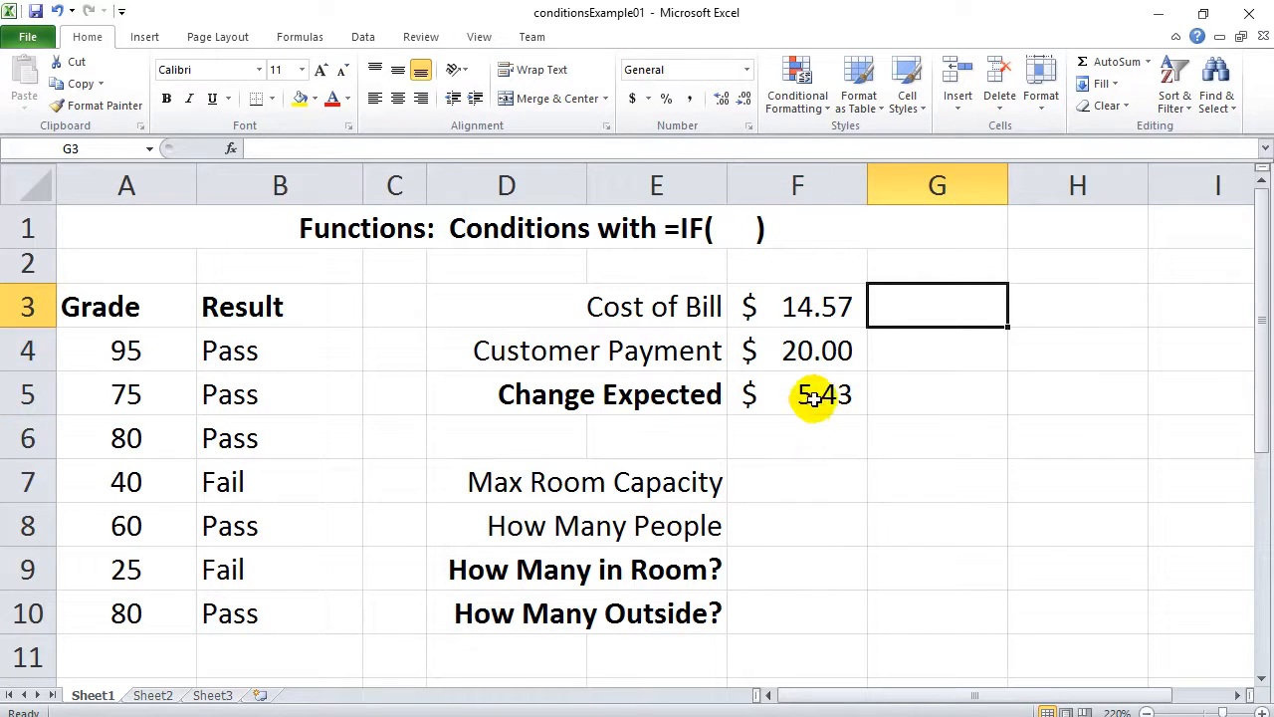
- Set the Customer Payment in F4 to 10 and widen column F slightly
double_click(818, 349)
double_click(830, 351)
text(10)
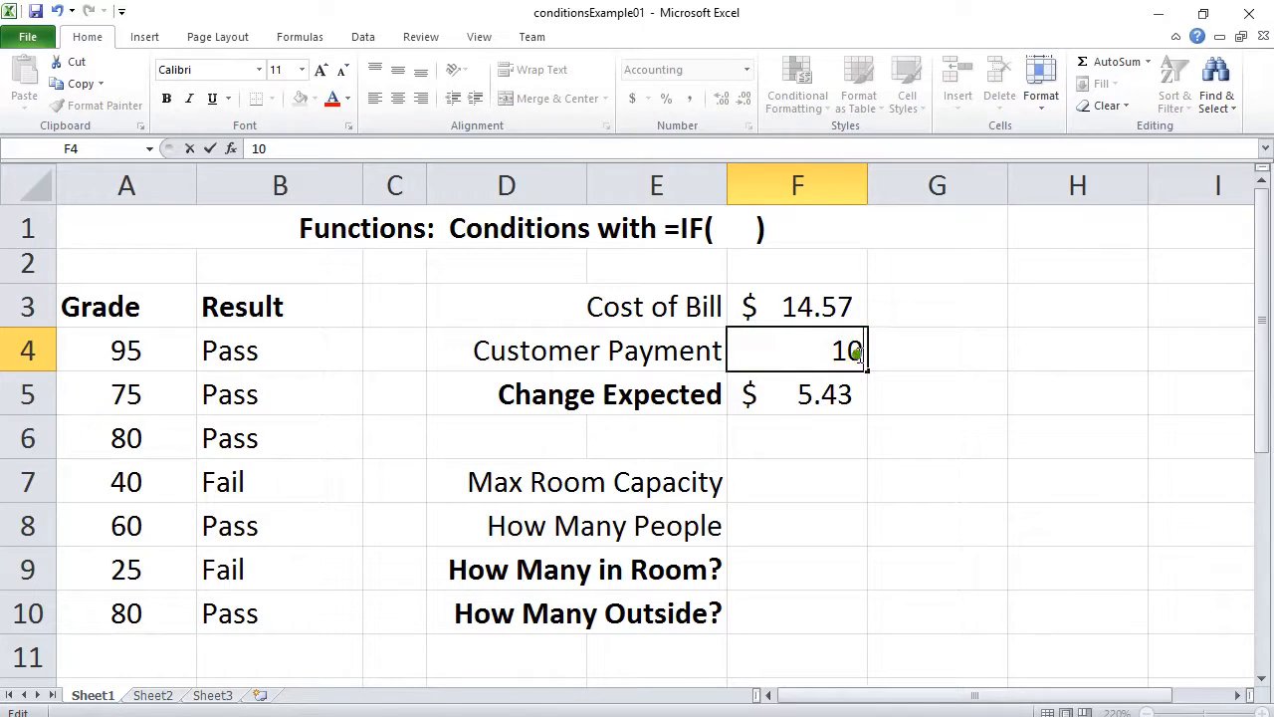
key(Return)
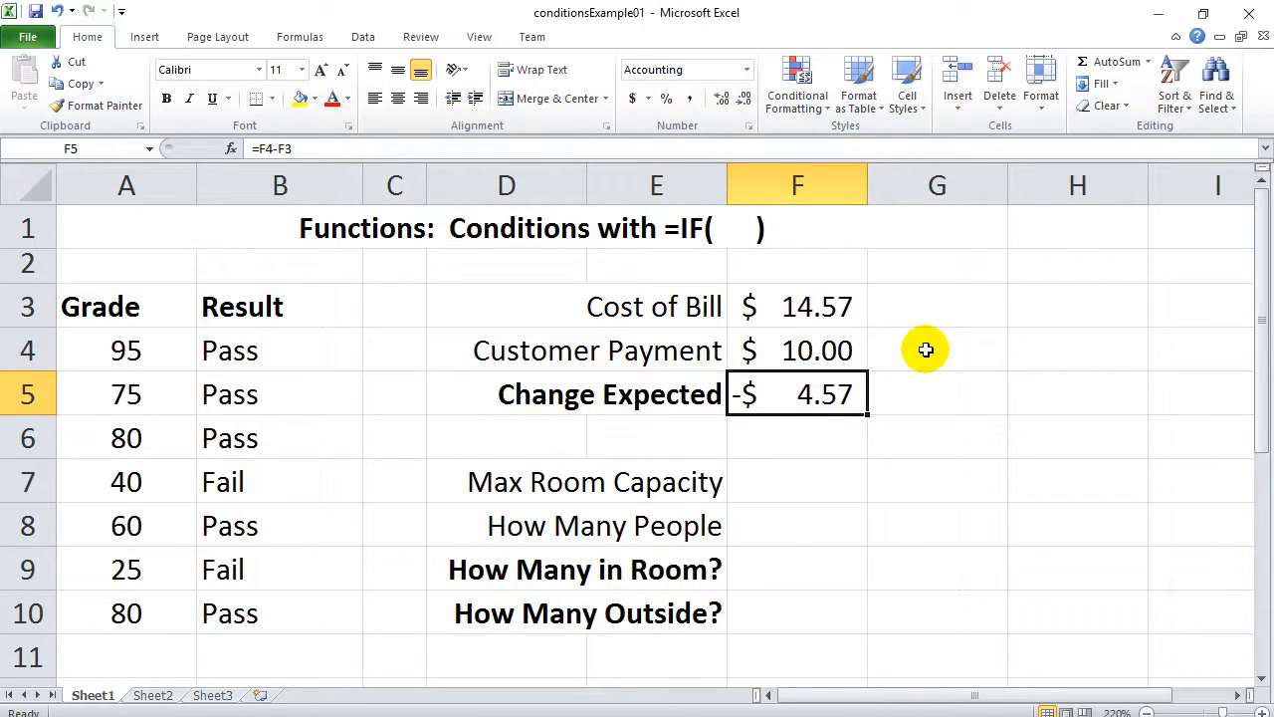
drag(867, 186, 942, 186)
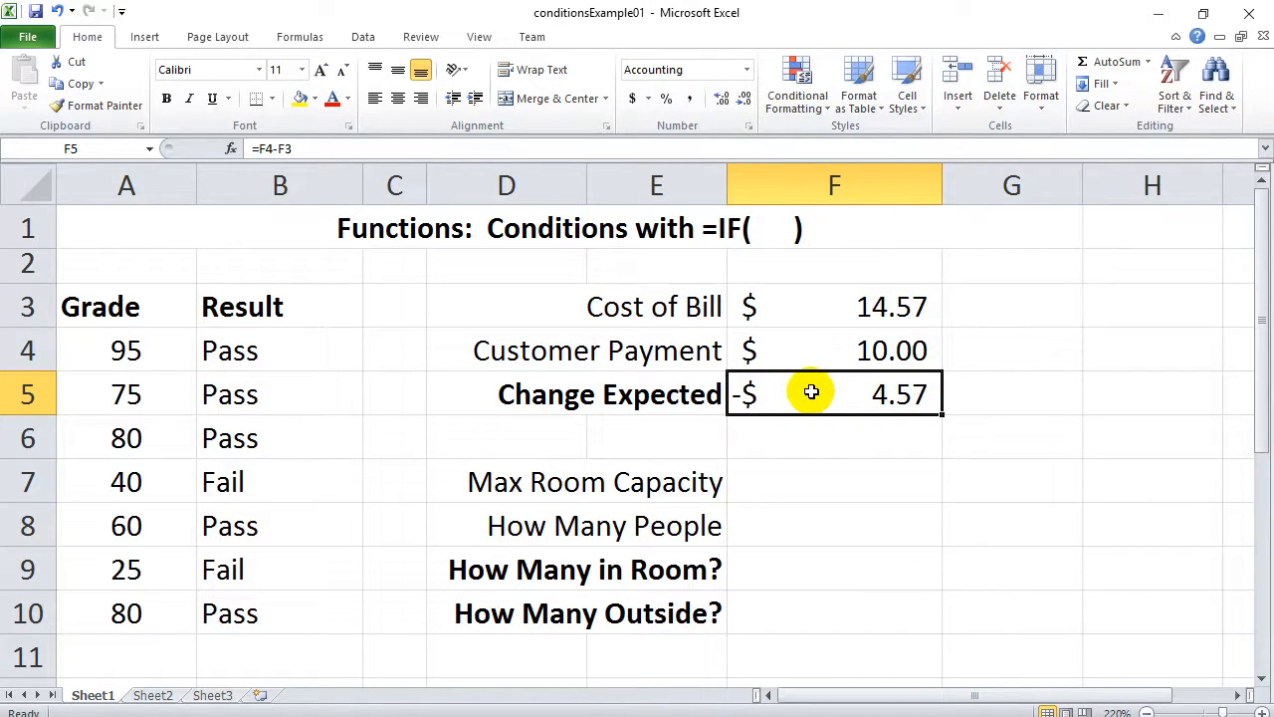
drag(941, 185, 902, 187)
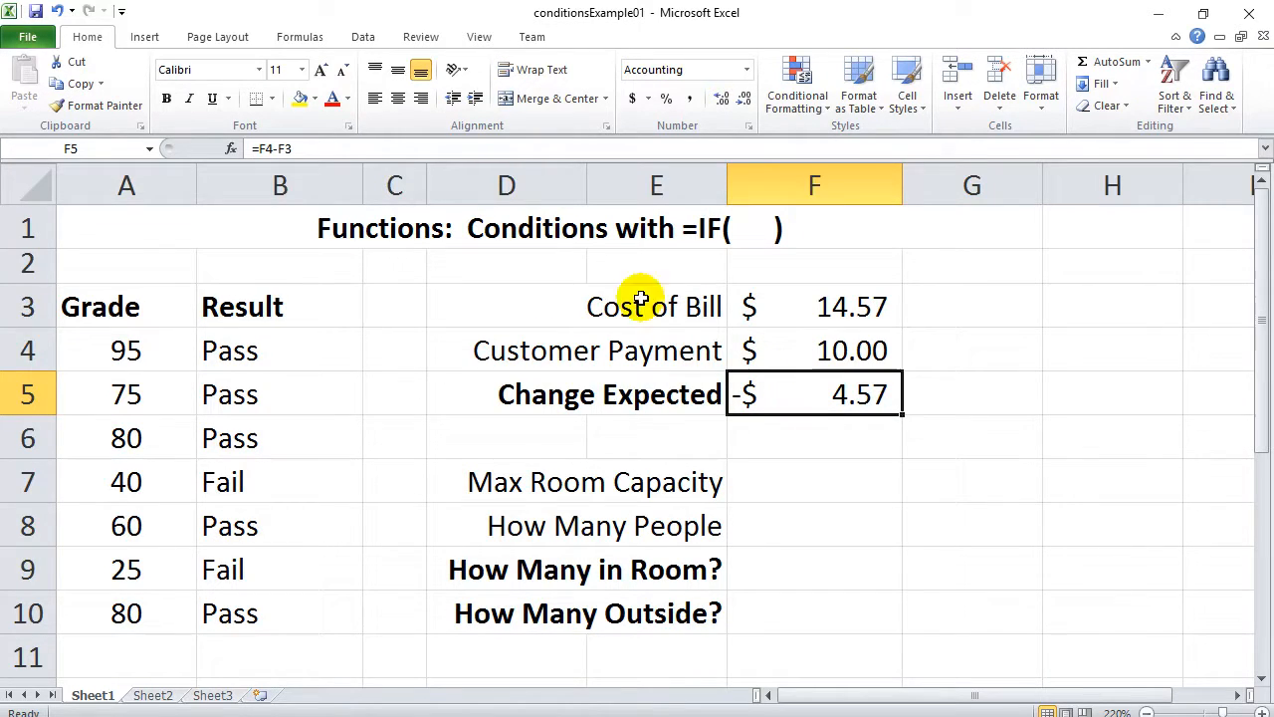
- Replace the subtraction formula in F5 with the start of an IF function that tests whether F4>=F3
click(315, 149)
drag(316, 148, 252, 148)
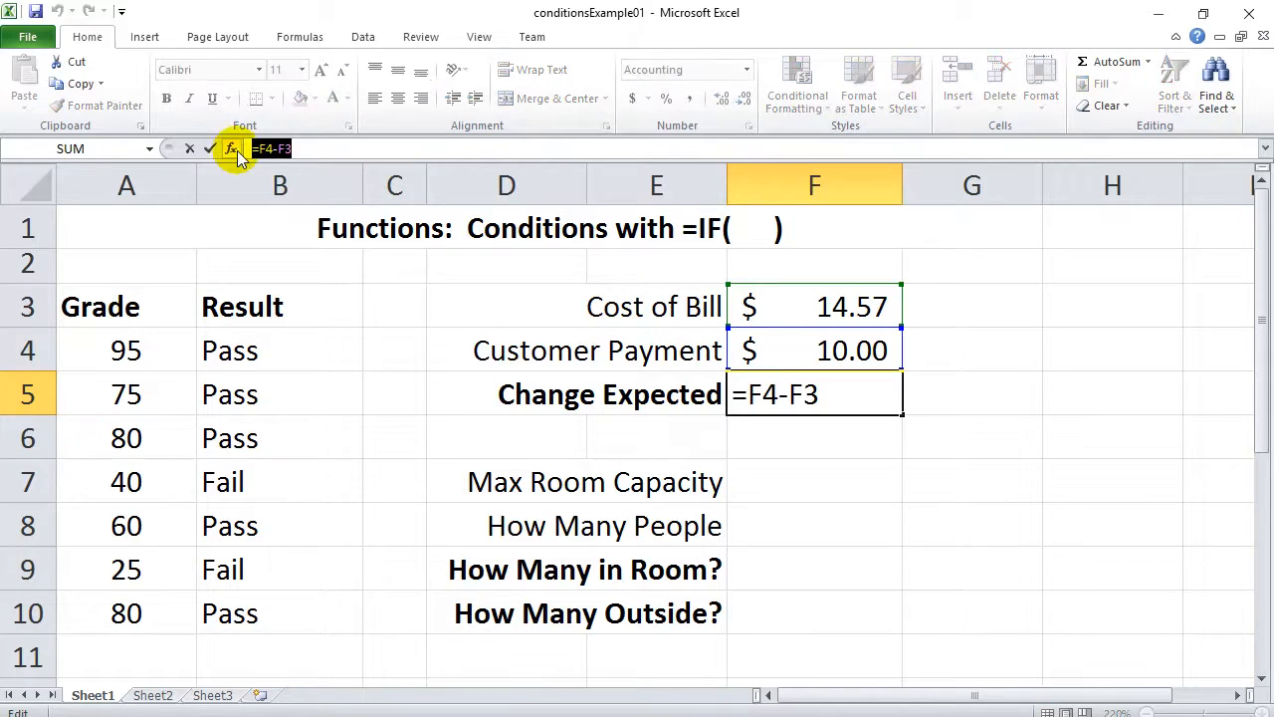
key(Delete)
click(767, 394)
text(=if()
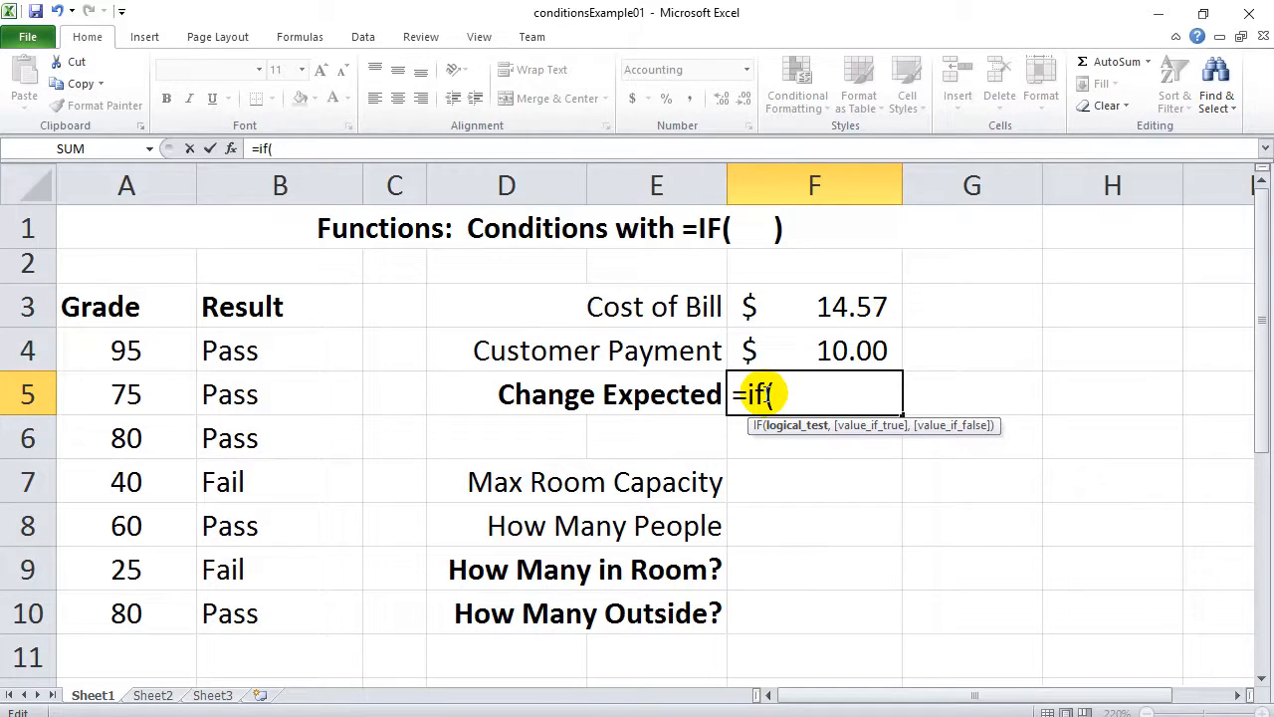
text(f4)
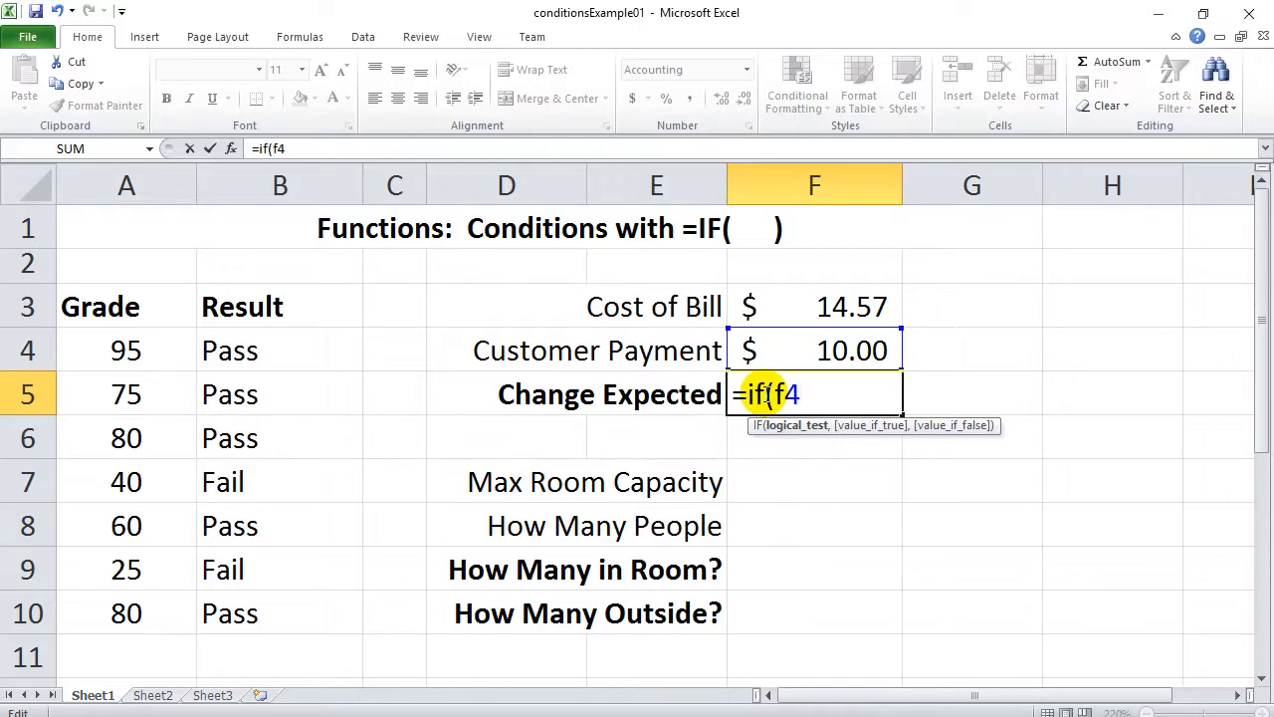
text(>=f3)
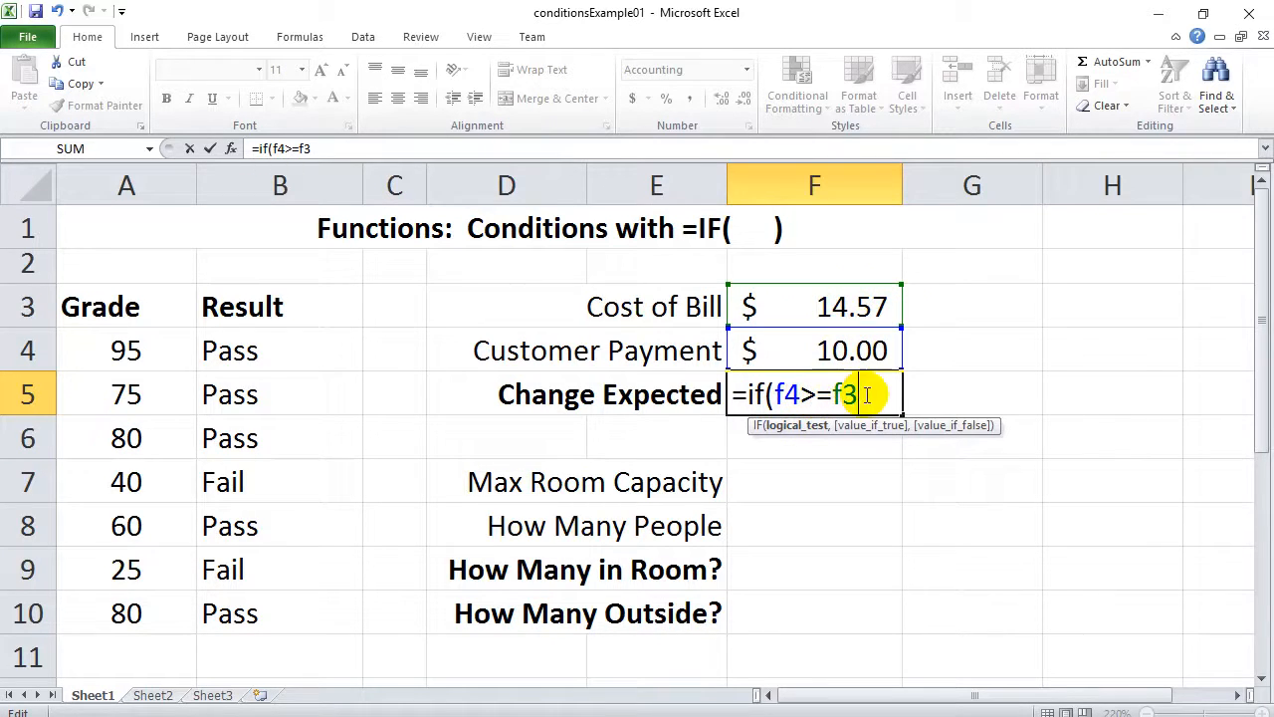
- Complete the IF formula in F5 with F4-F3 as the true value and "mo money!" as the false value
text(,)
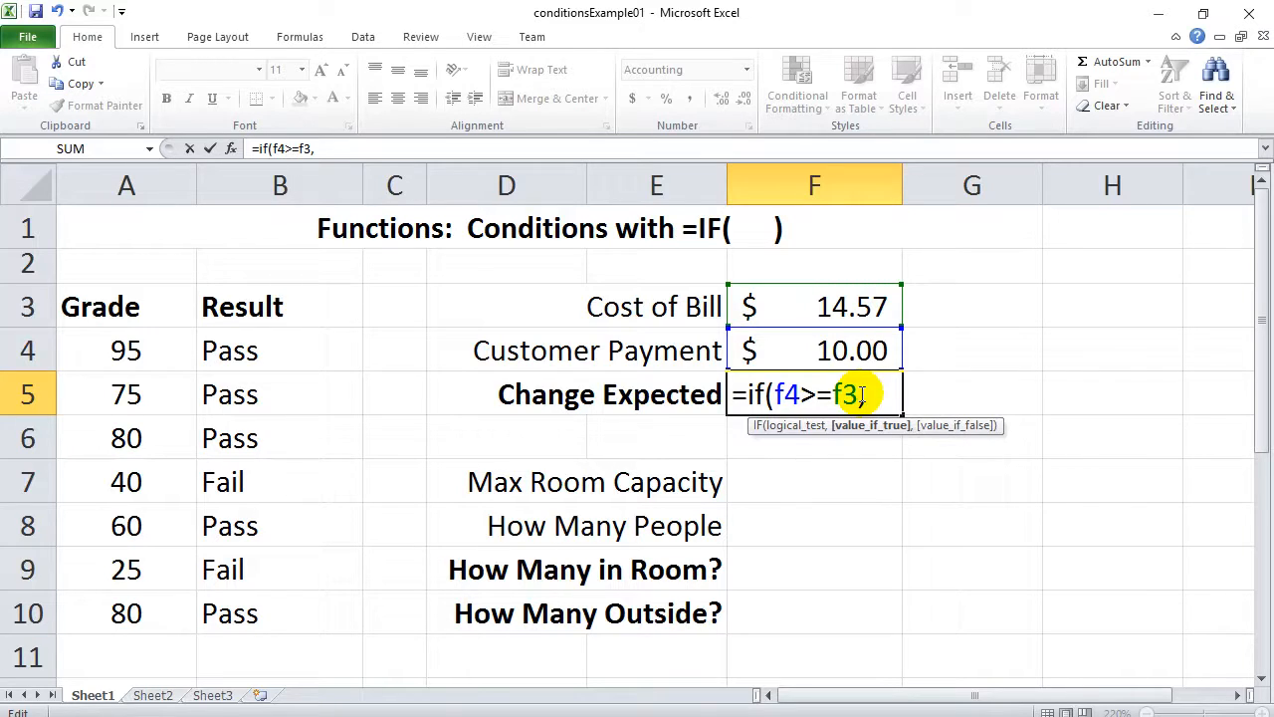
text(f4-f3)
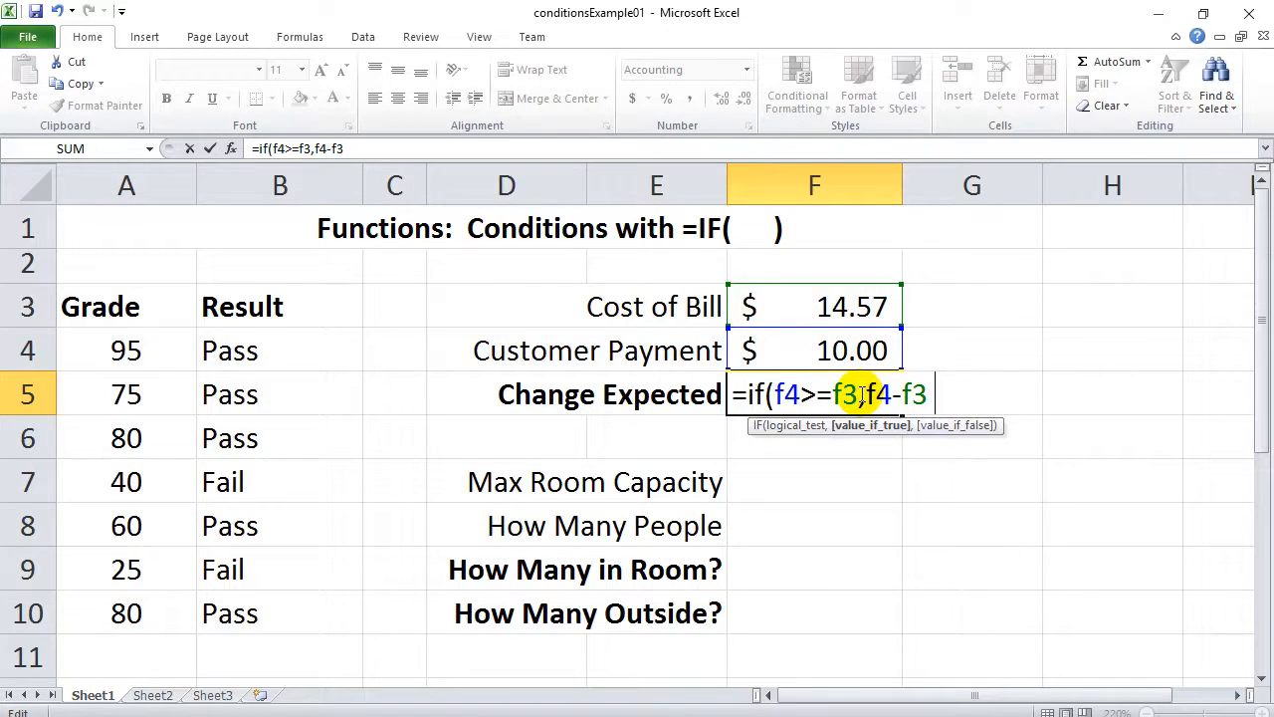
text(, )
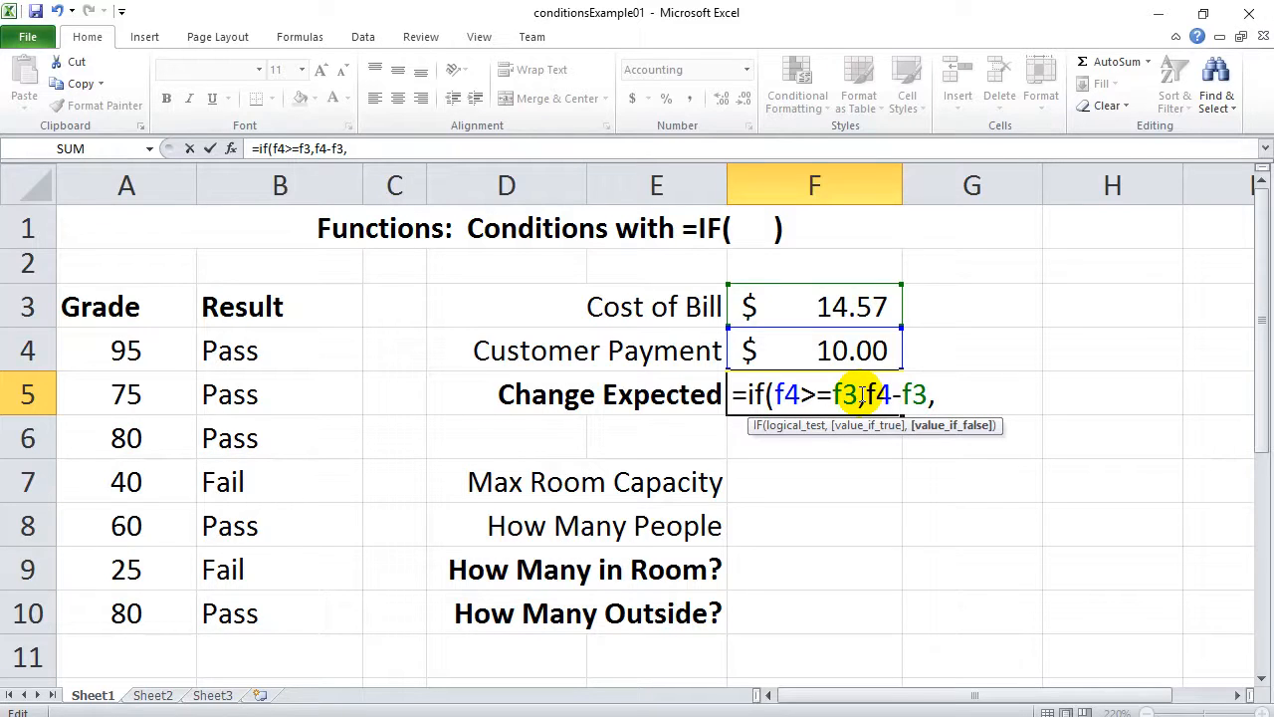
text("mo money!"))
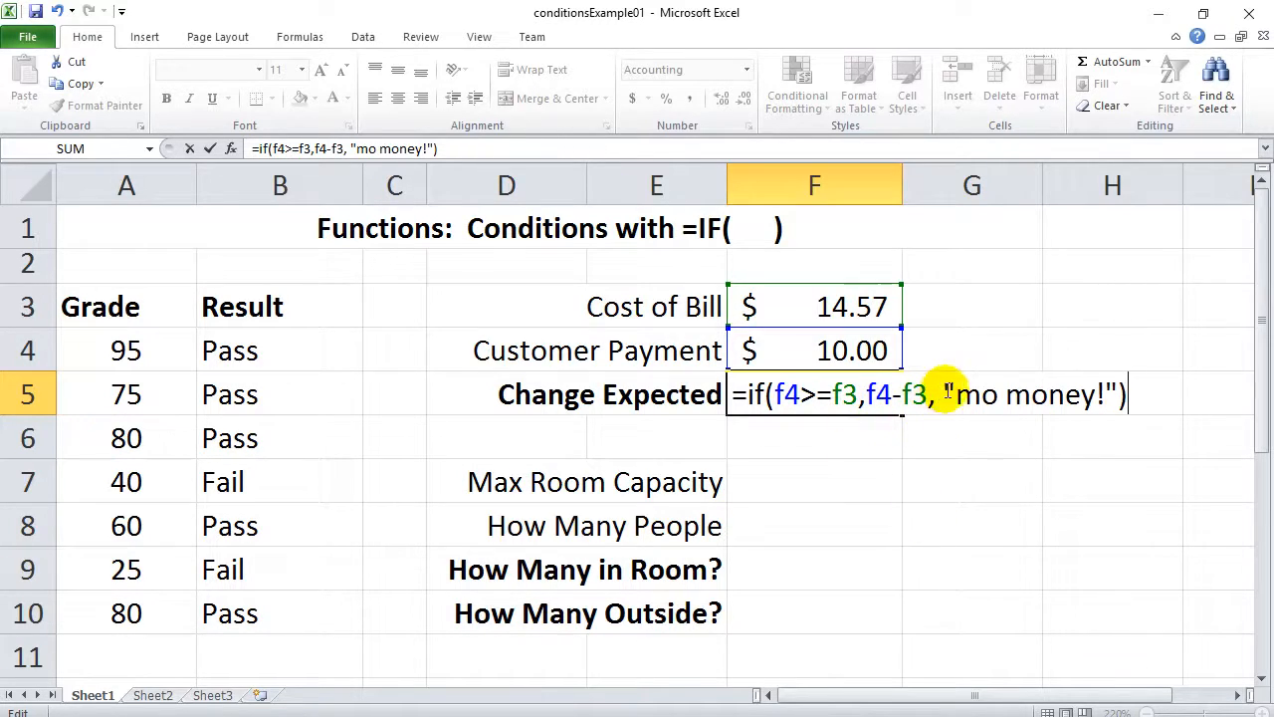
drag(855, 394, 929, 395)
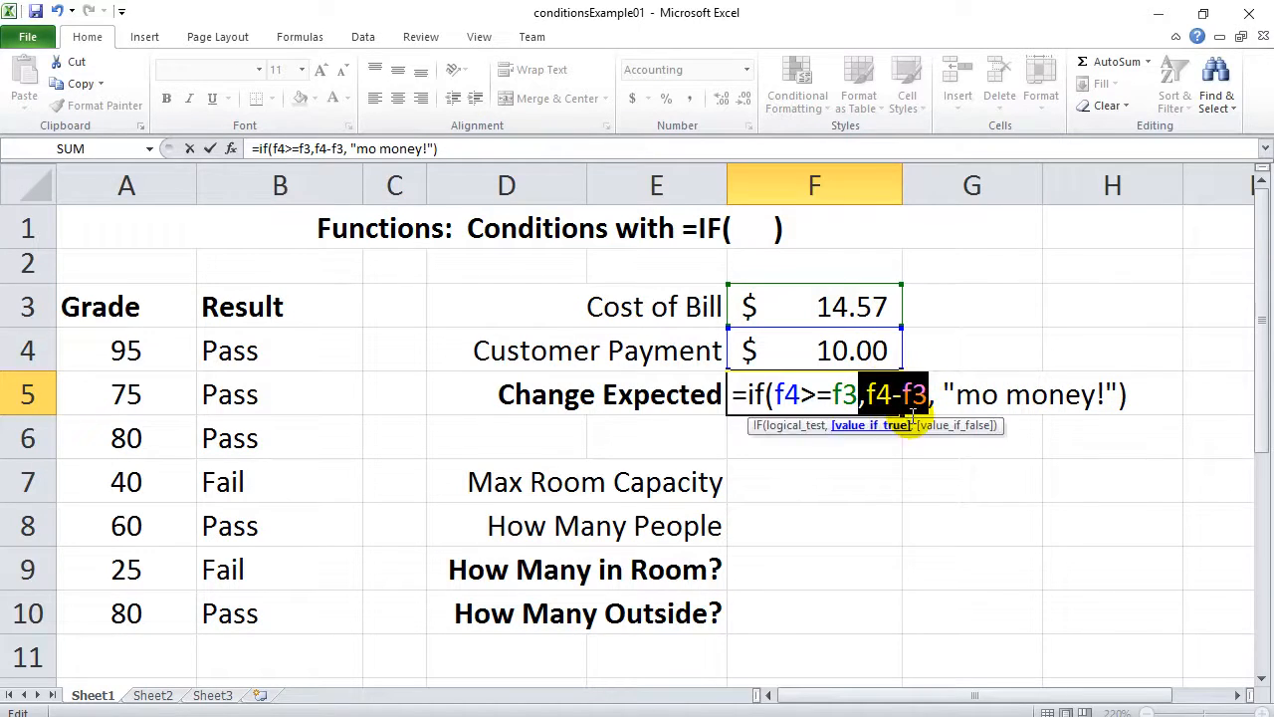
click(864, 398)
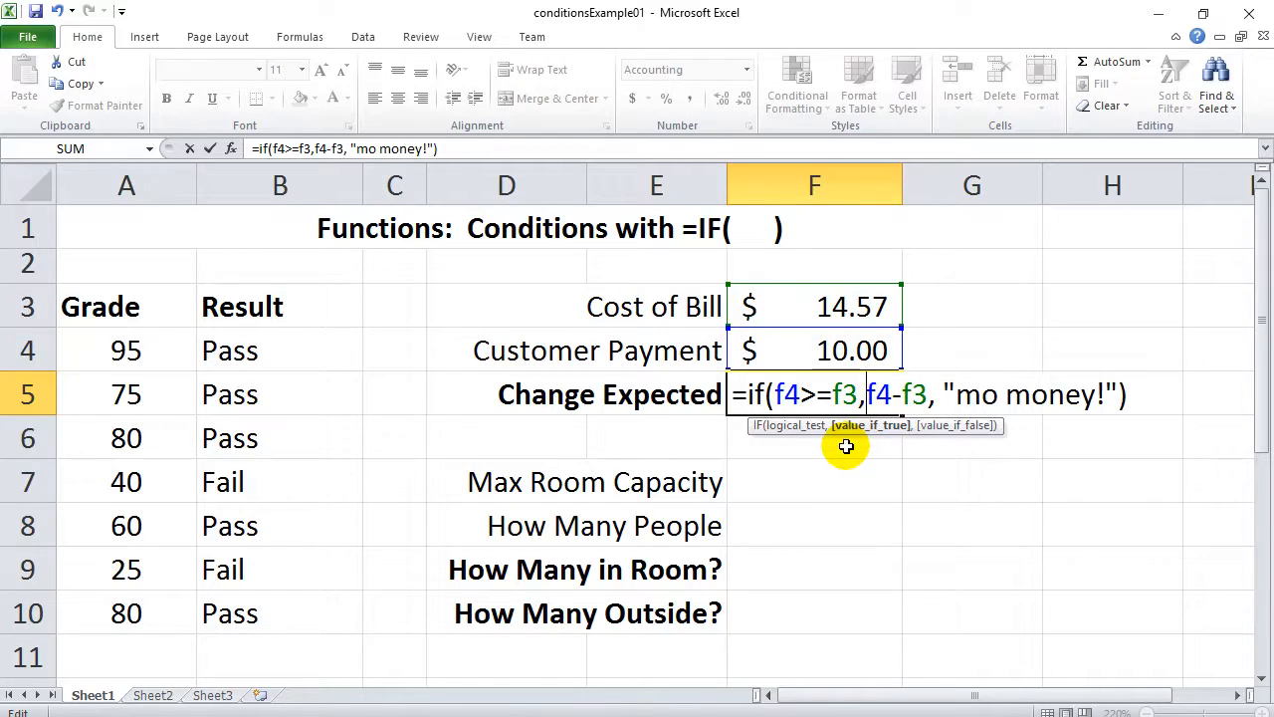
drag(774, 395, 1123, 390)
click(1126, 391)
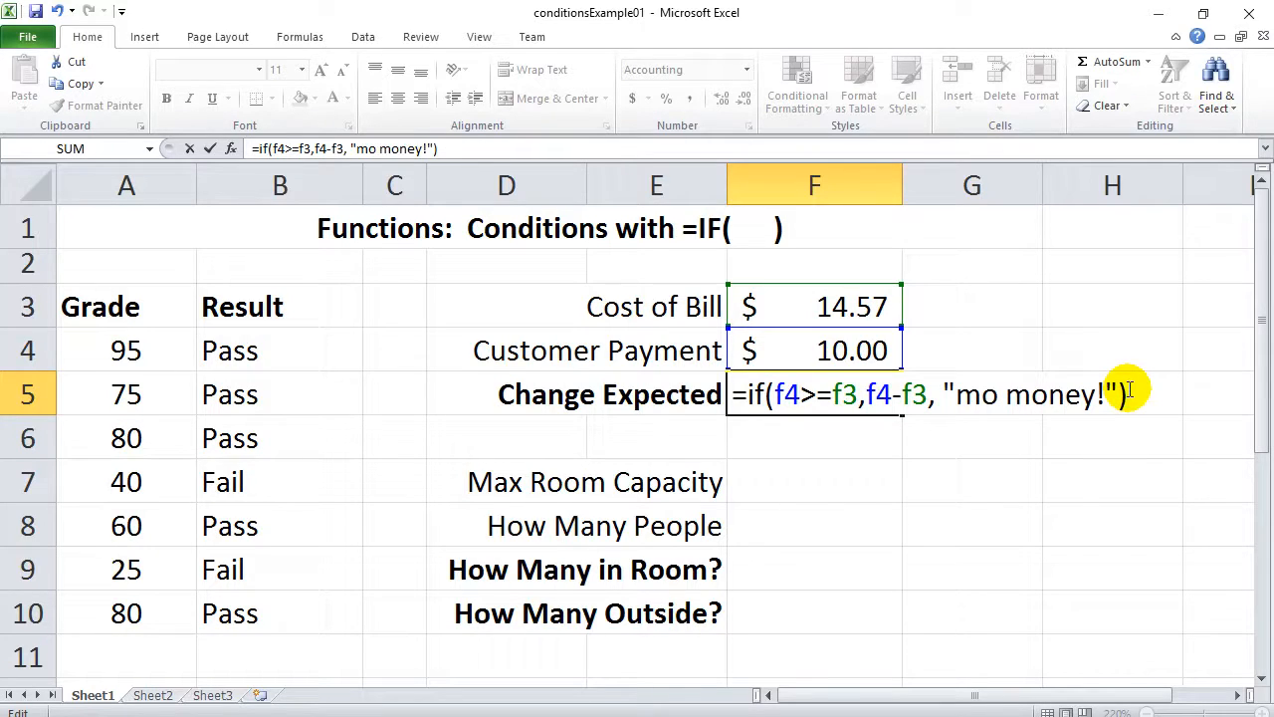
key(Return)
- Test the IF formula with a Customer Payment of 110 in F4 and inspect the formula in F5
click(837, 357)
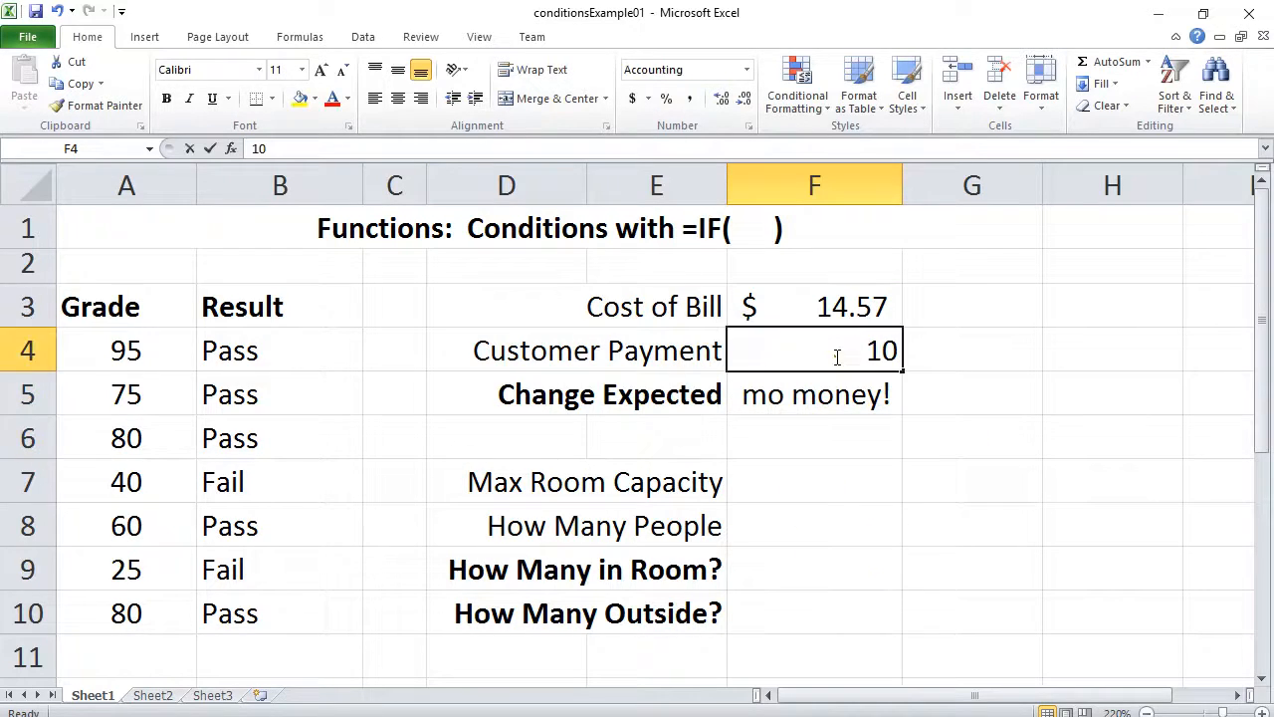
double_click(837, 357)
text(0)
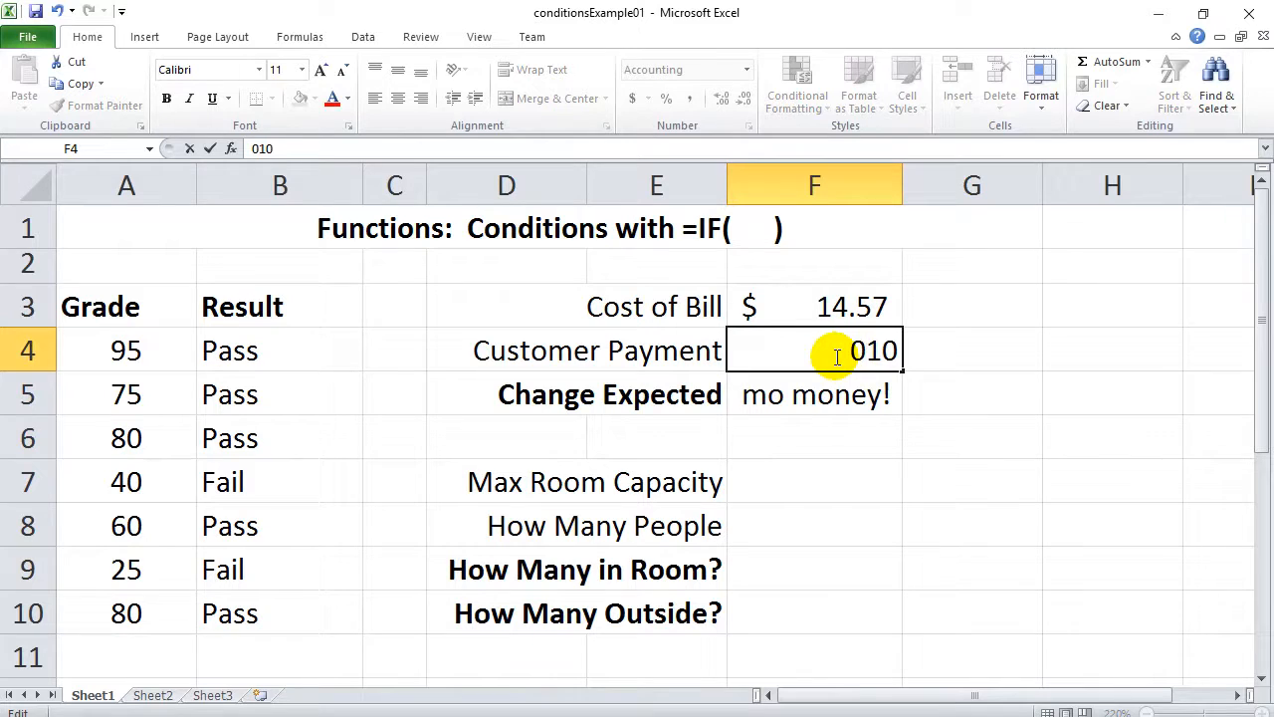
text(1)
click(856, 395)
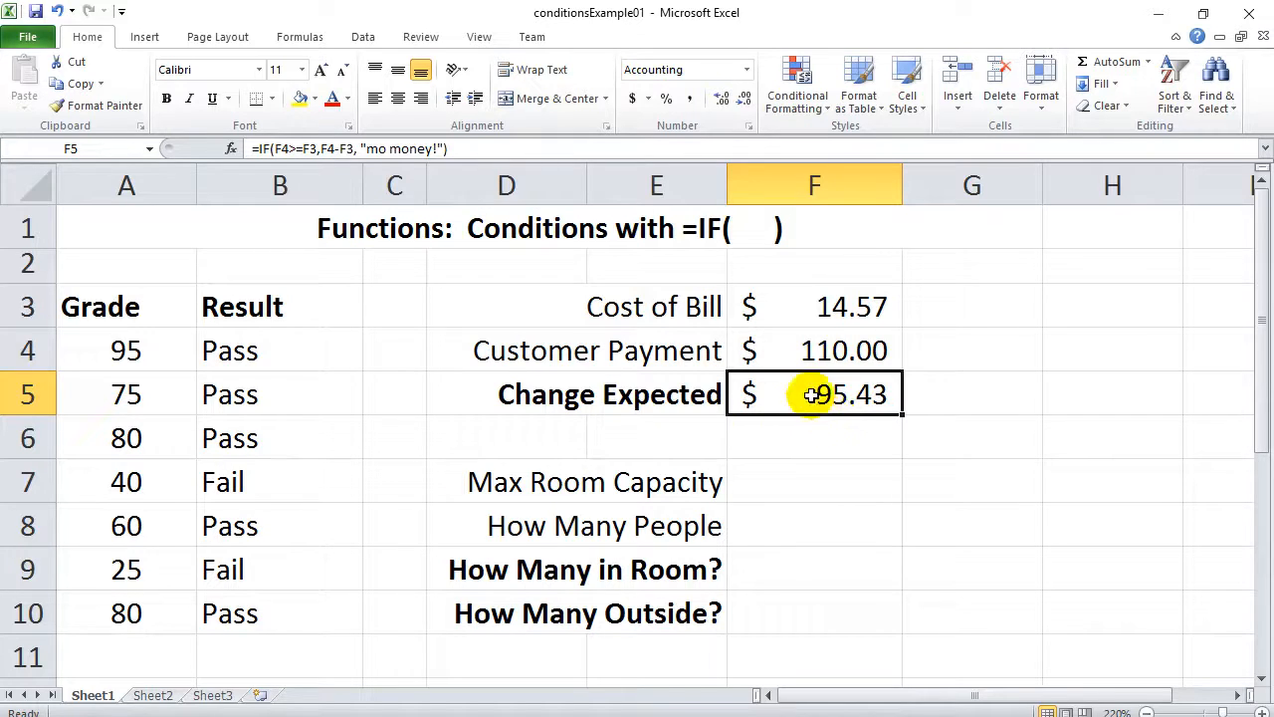
double_click(830, 395)
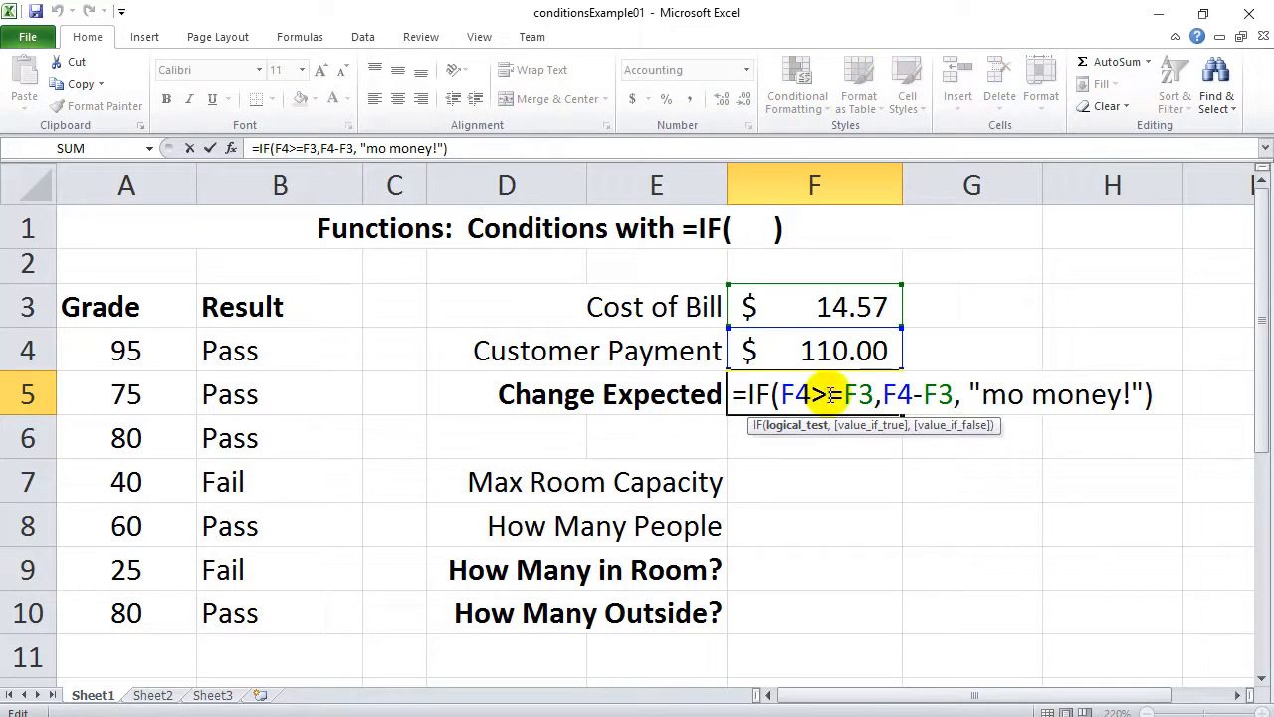
key(Escape)
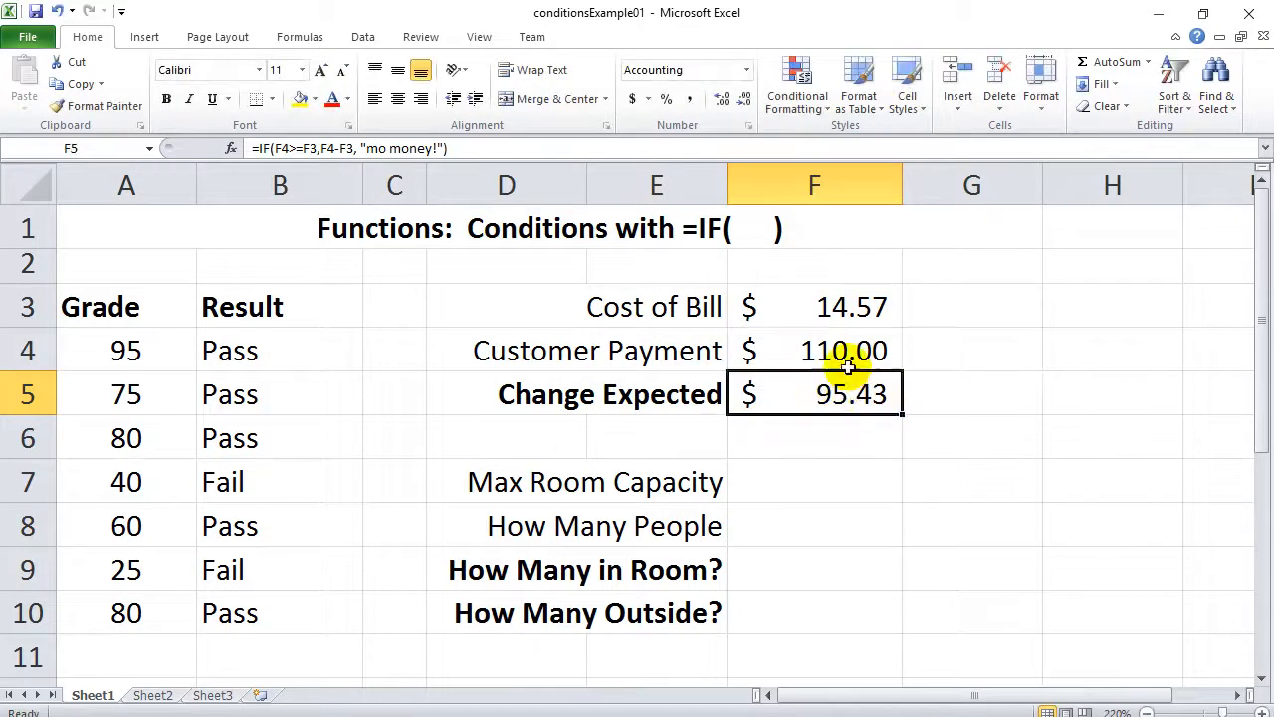
- Test the IF formula with a Customer Payment of 14.57 in F4
double_click(848, 365)
double_click(844, 348)
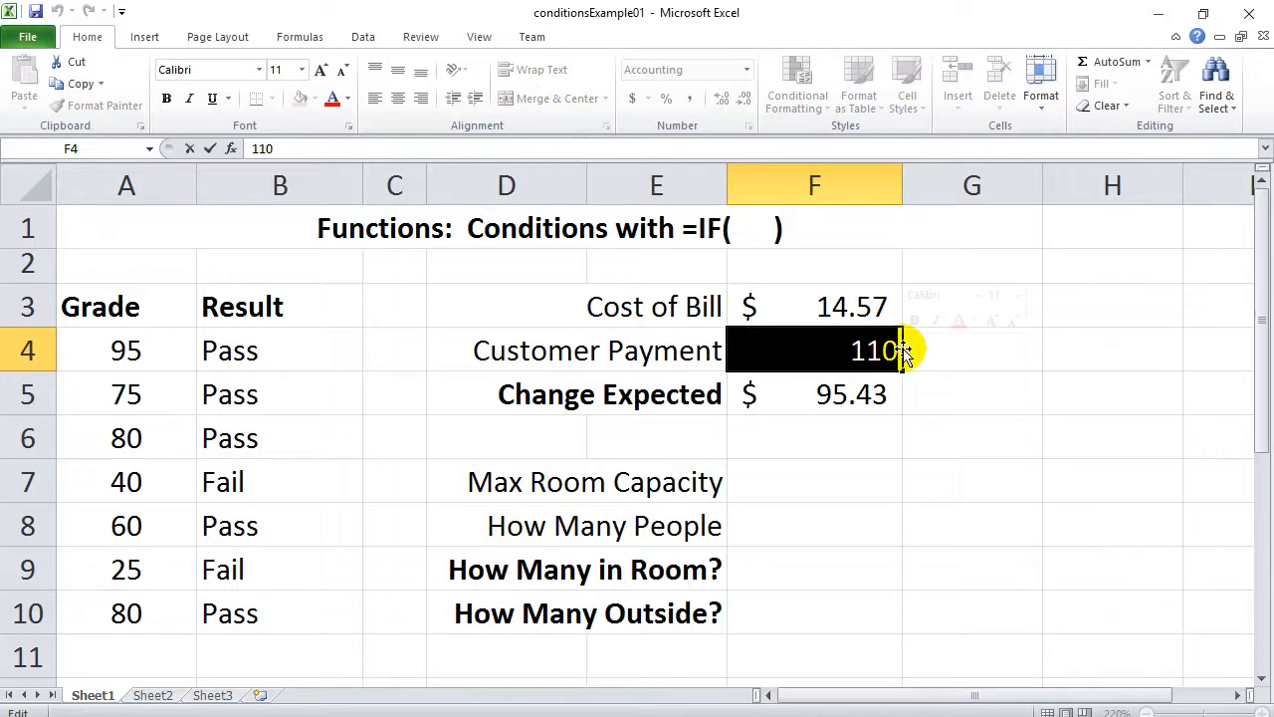
text(14.57)
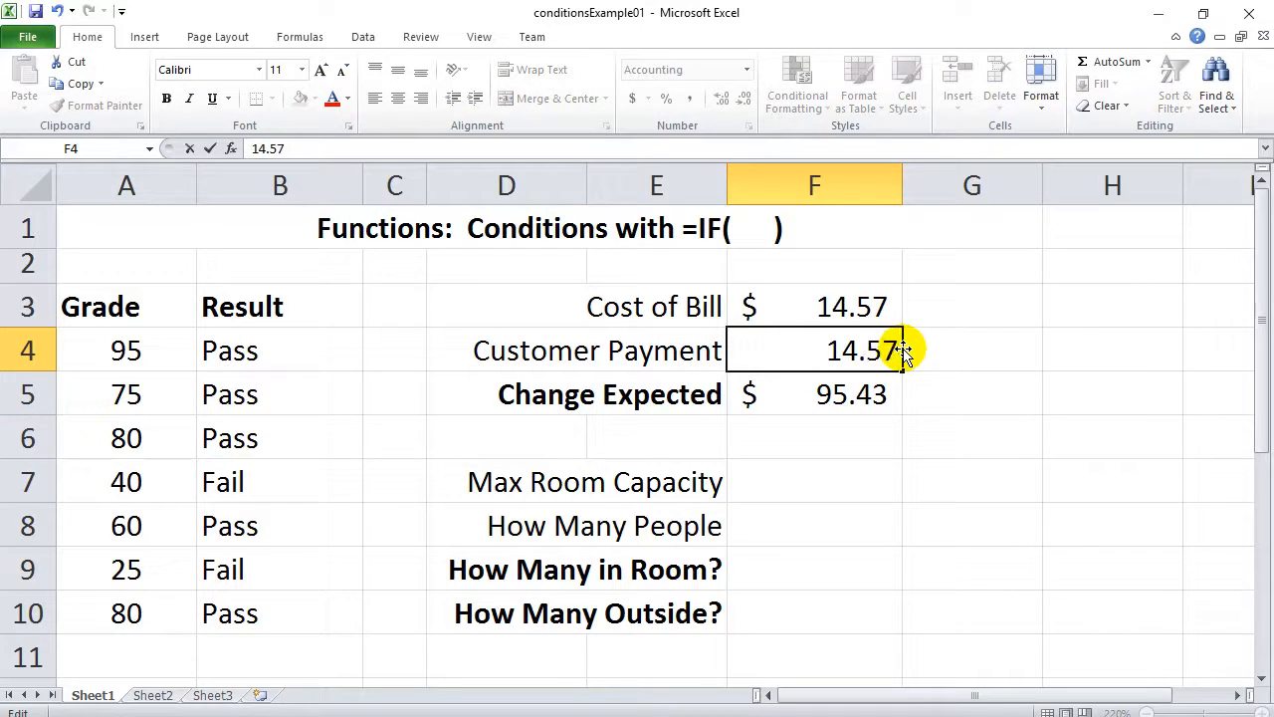
key(Return)
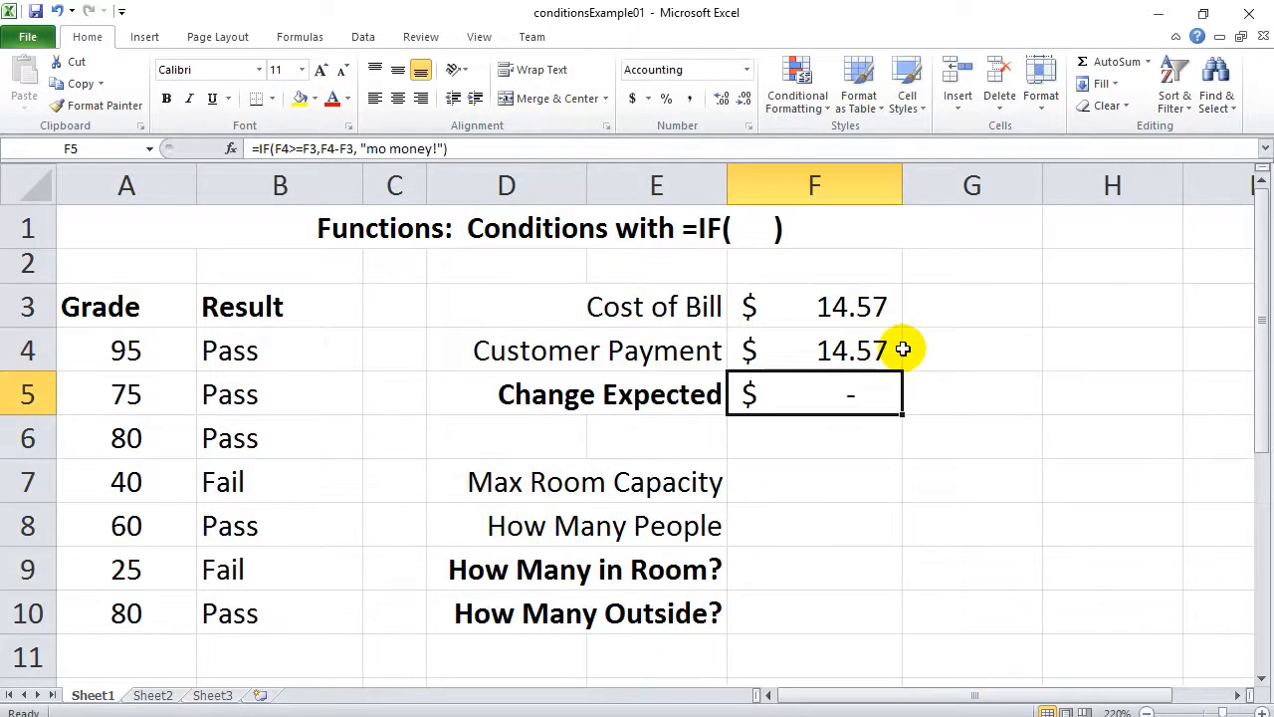
- Examine the condition and the F4-F3 true value in the Change Expected formula in F5
double_click(829, 398)
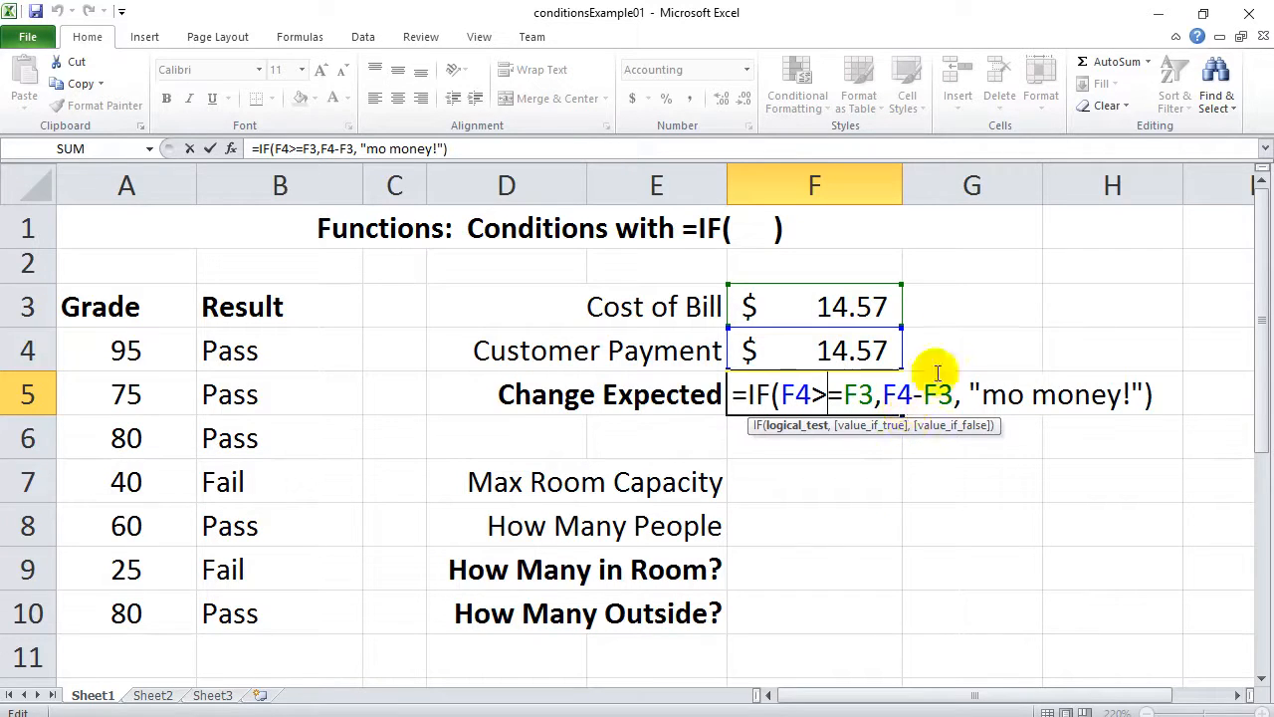
drag(884, 398, 953, 398)
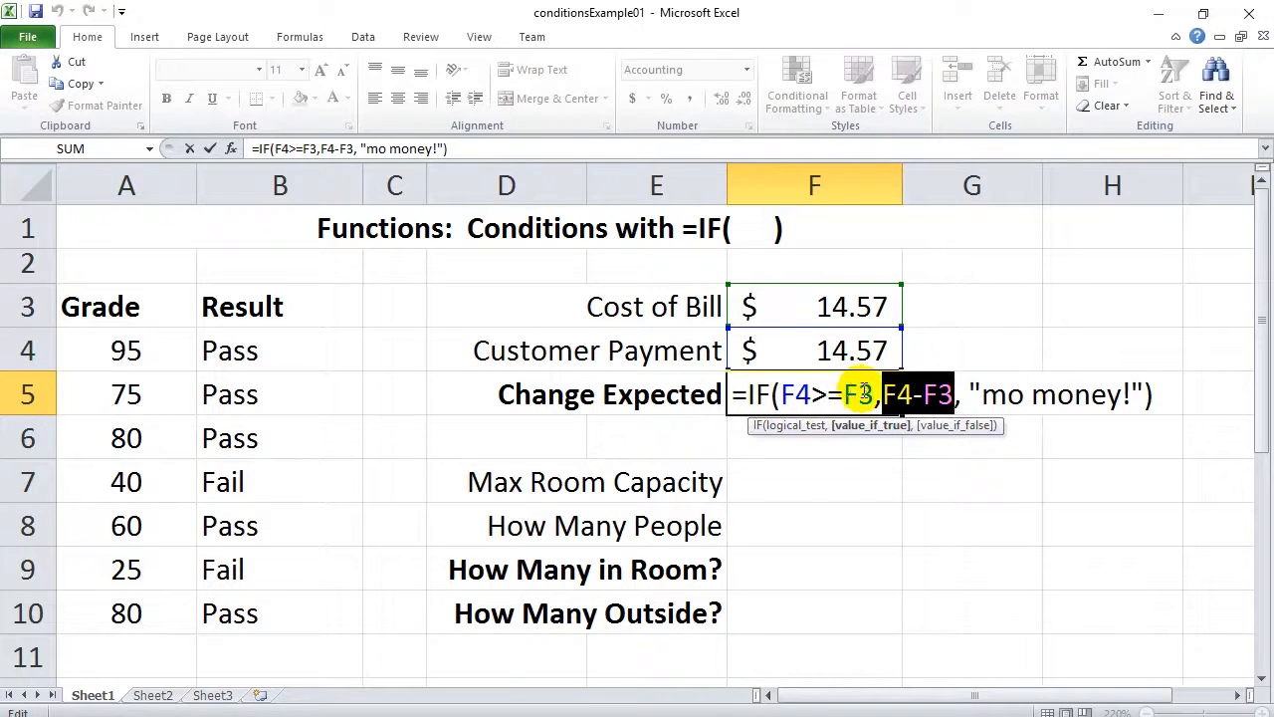
click(954, 395)
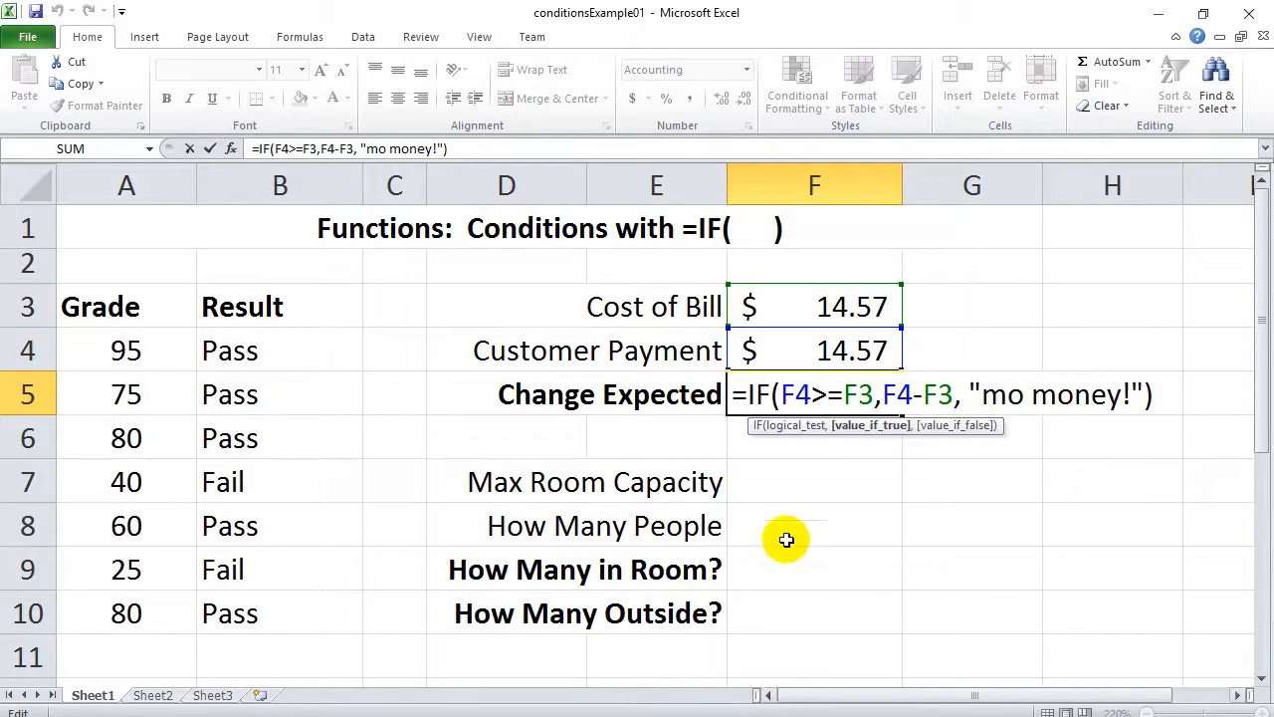
click(793, 479)
- Set the Customer Payment in F4 to 20
double_click(855, 350)
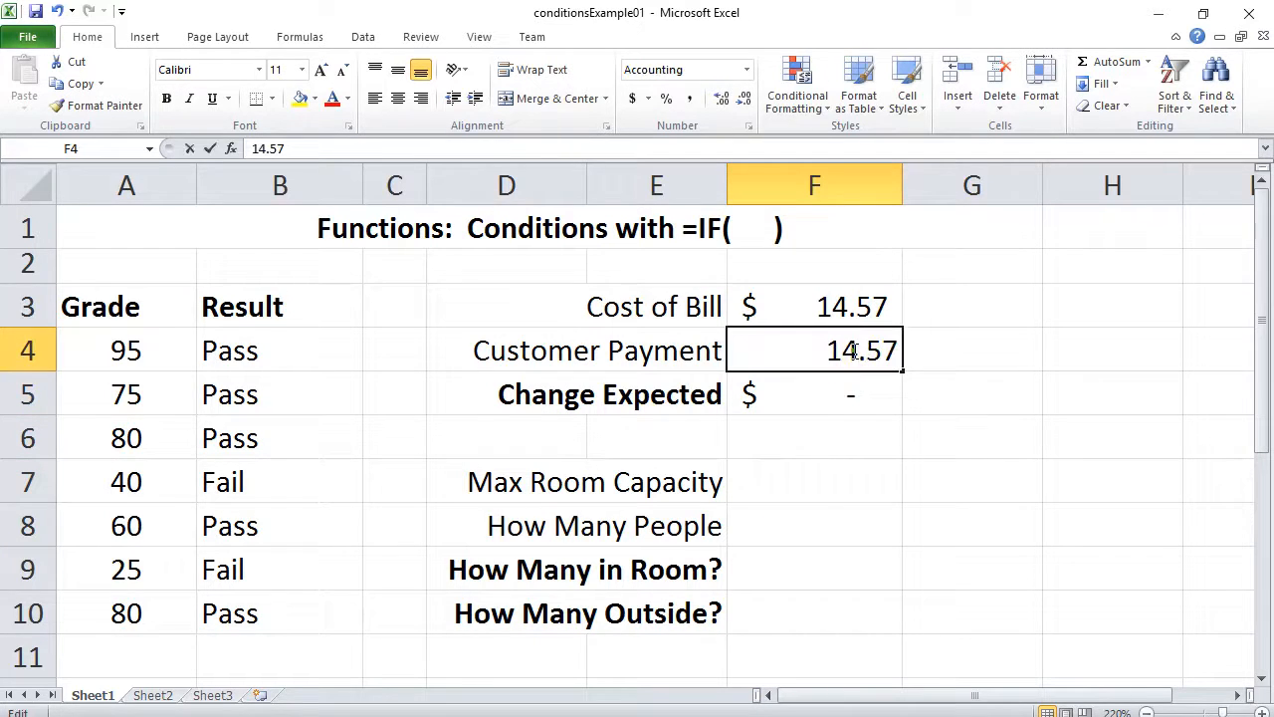
double_click(854, 351)
text(20)
key(Return)
- Enter 300 as the Max Room Capacity in F7 and 400 as How Many People in F8
click(800, 478)
click(799, 478)
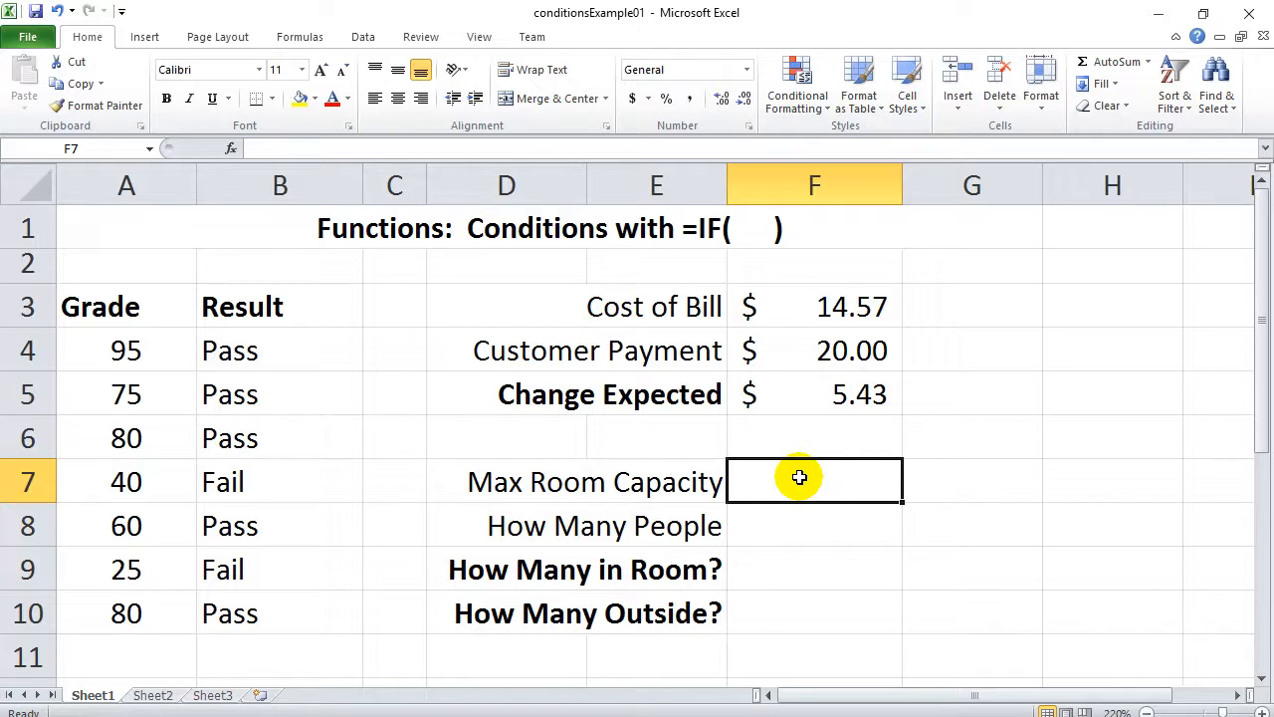
text(300)
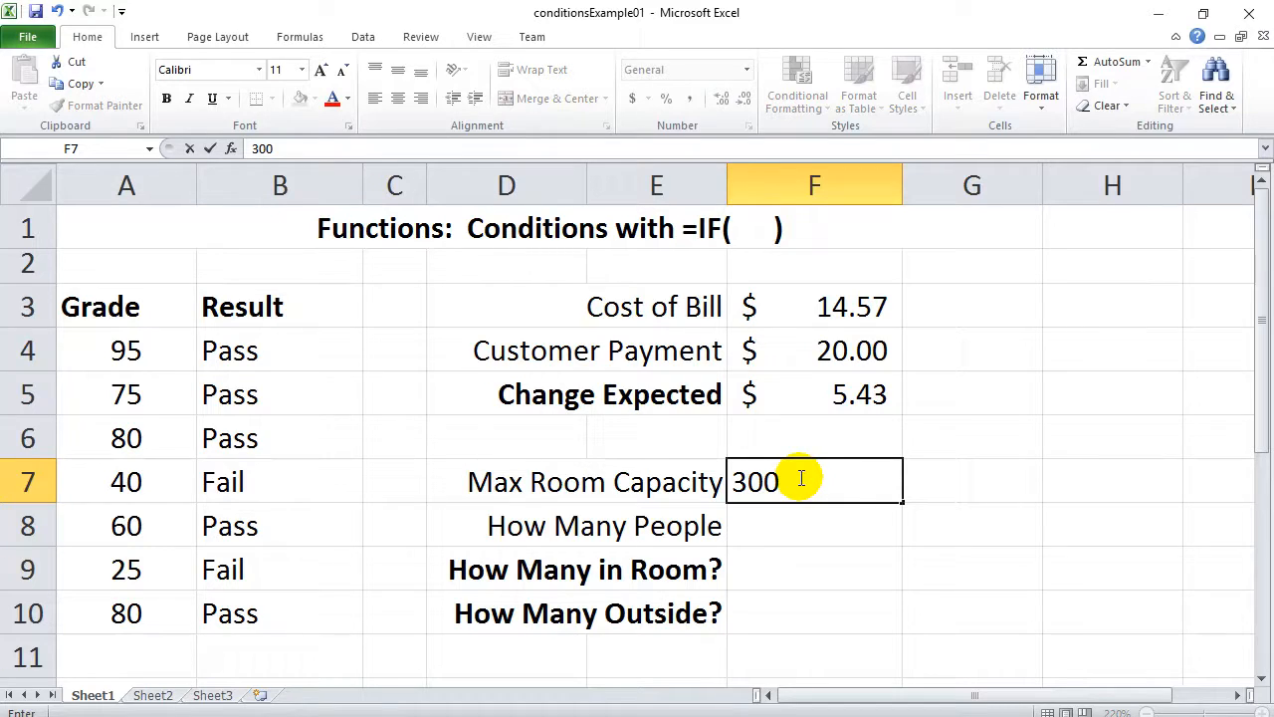
click(798, 529)
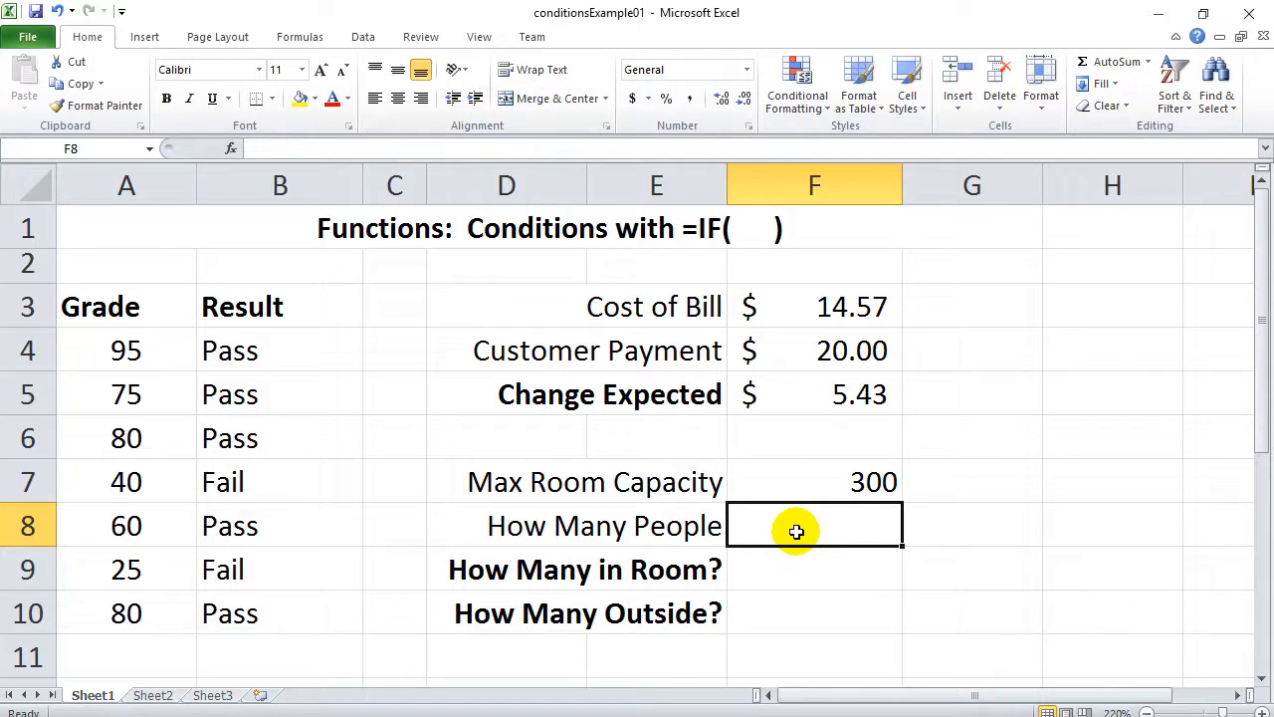
text(400)
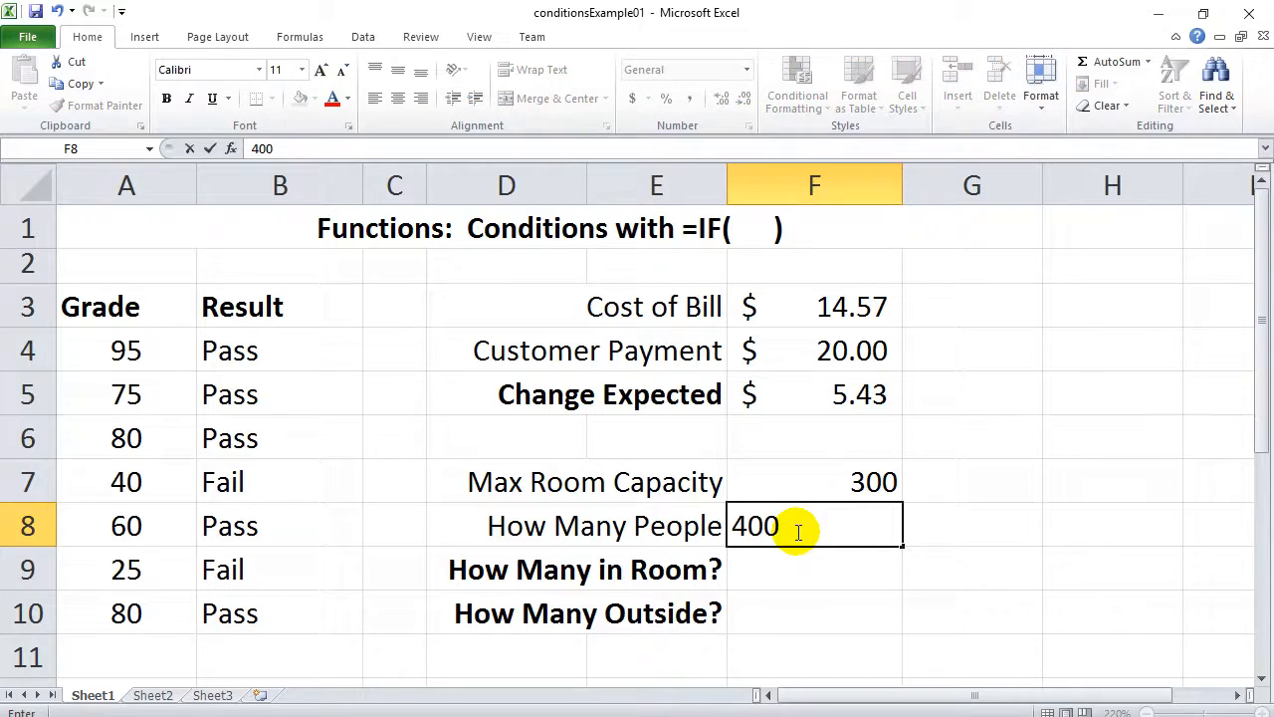
- Apply the General number format to cells F7 through F10
click(802, 481)
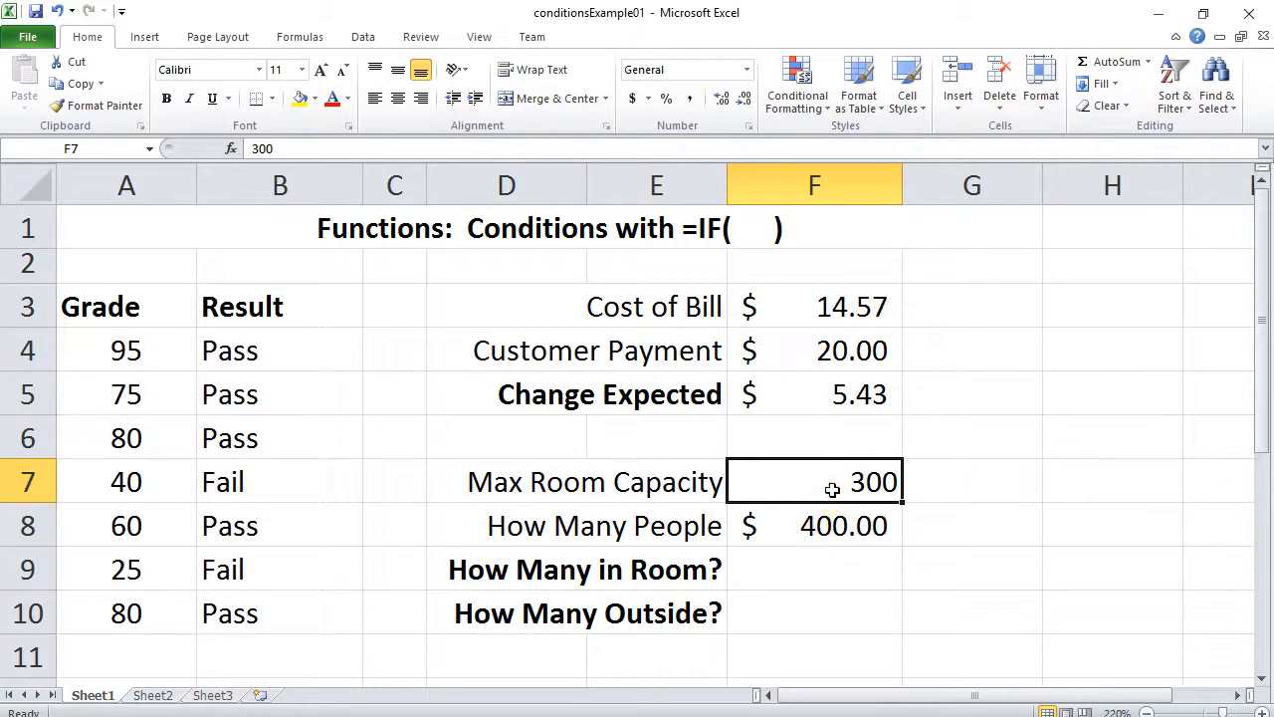
drag(832, 489, 847, 603)
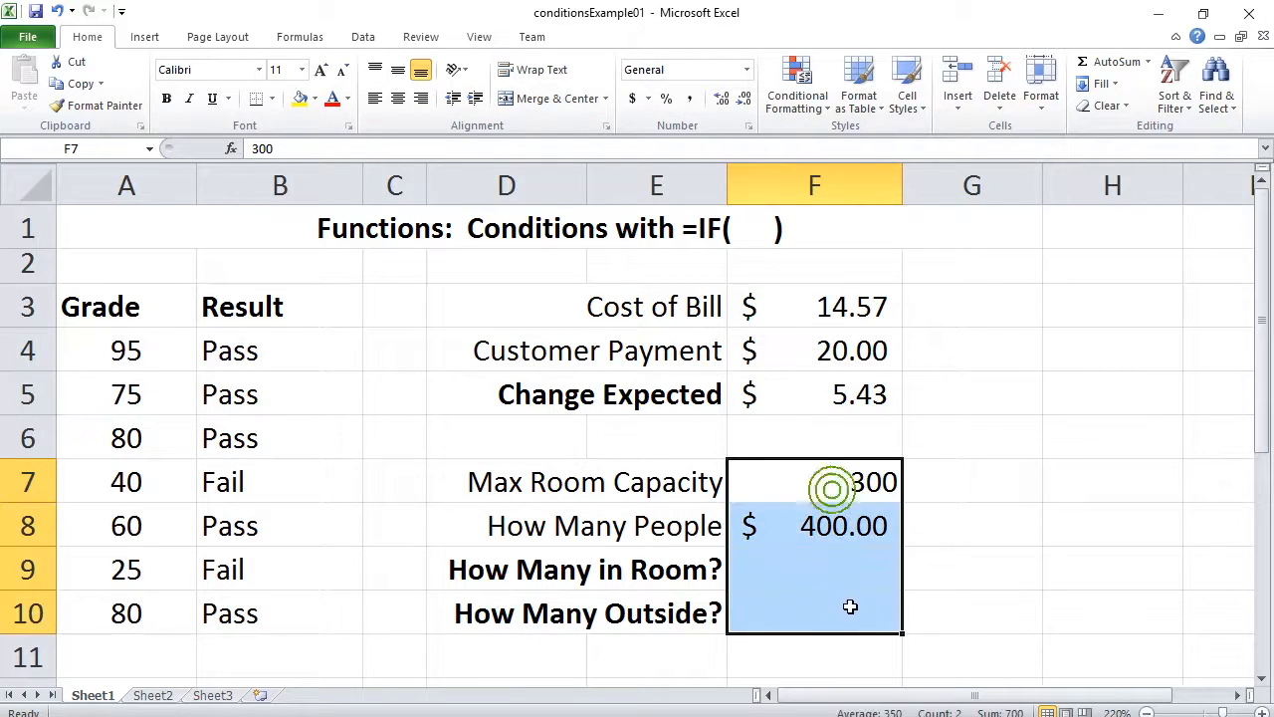
click(746, 71)
click(713, 116)
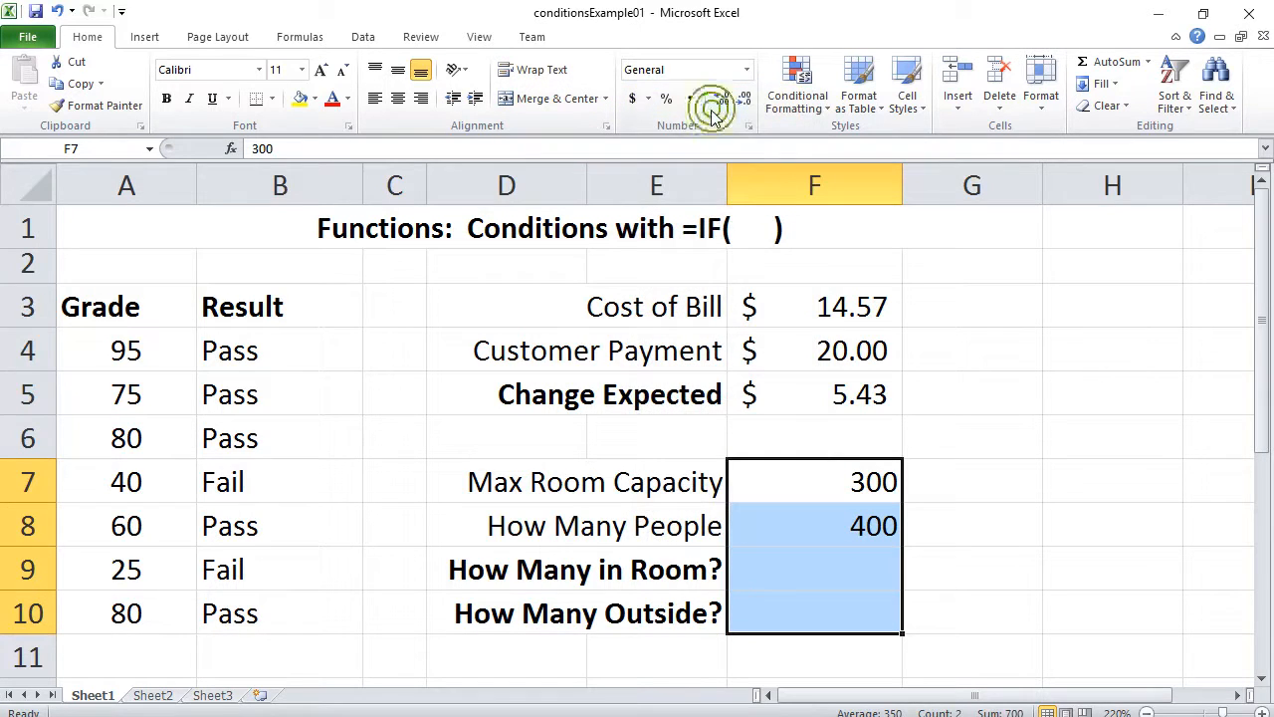
click(796, 573)
click(825, 526)
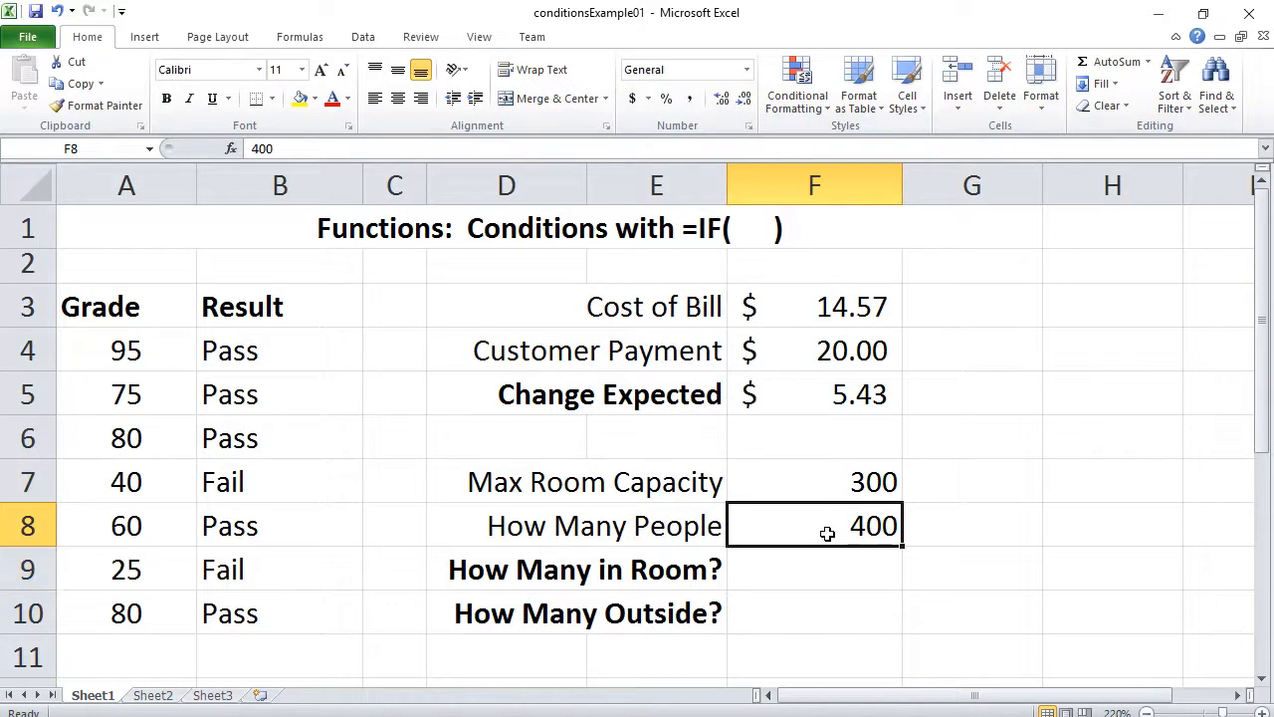
- Enter trial results of 300 for How Many in Room in F9 and 100 for How Many Outside in F10
click(819, 569)
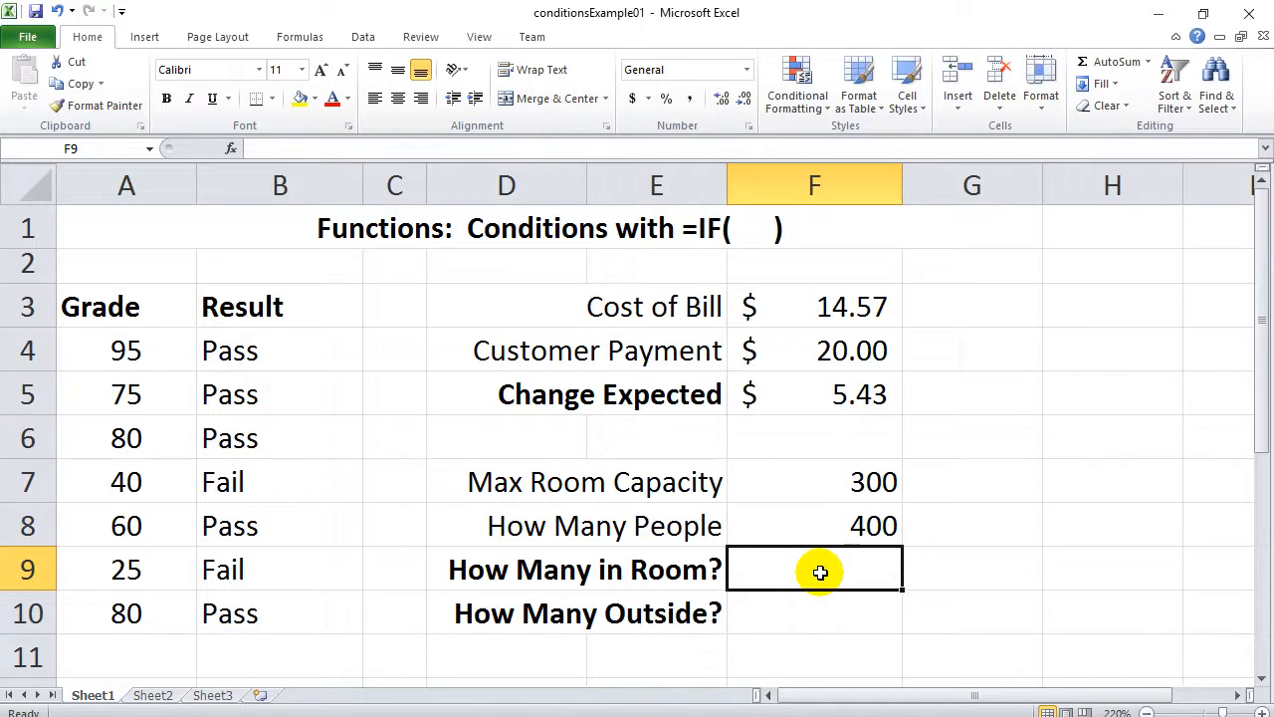
text(300)
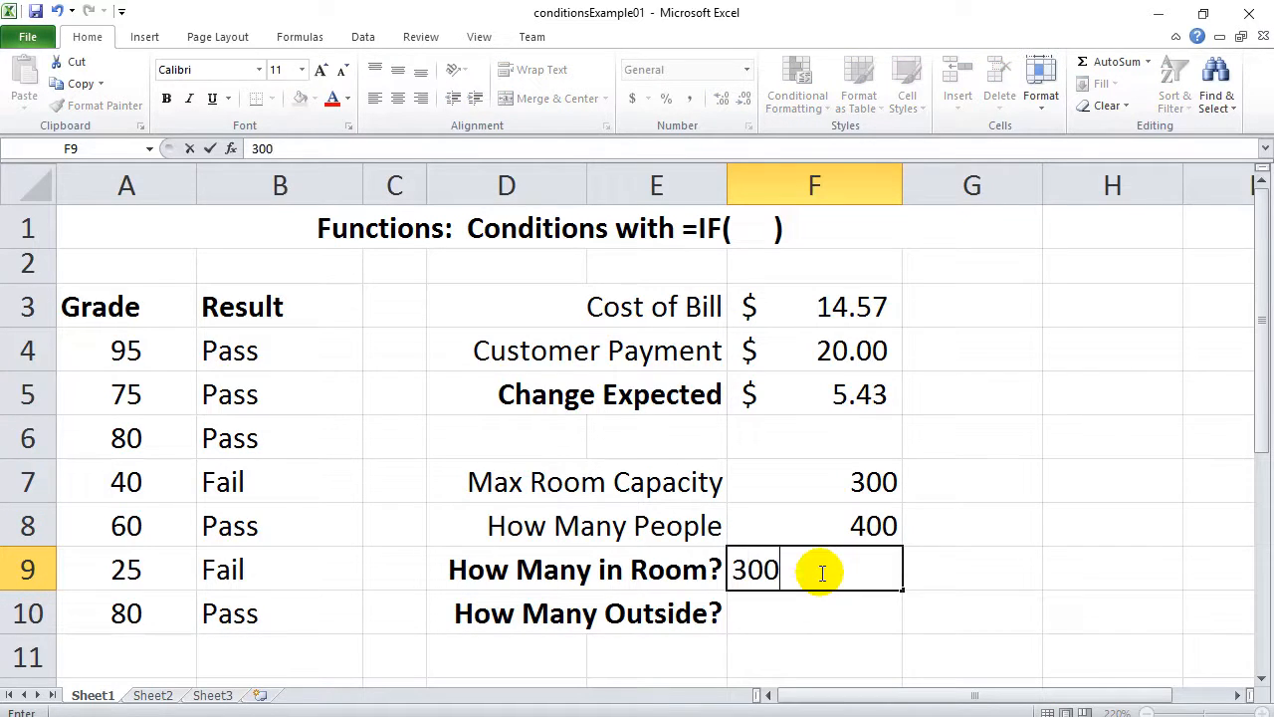
click(825, 617)
text(100)
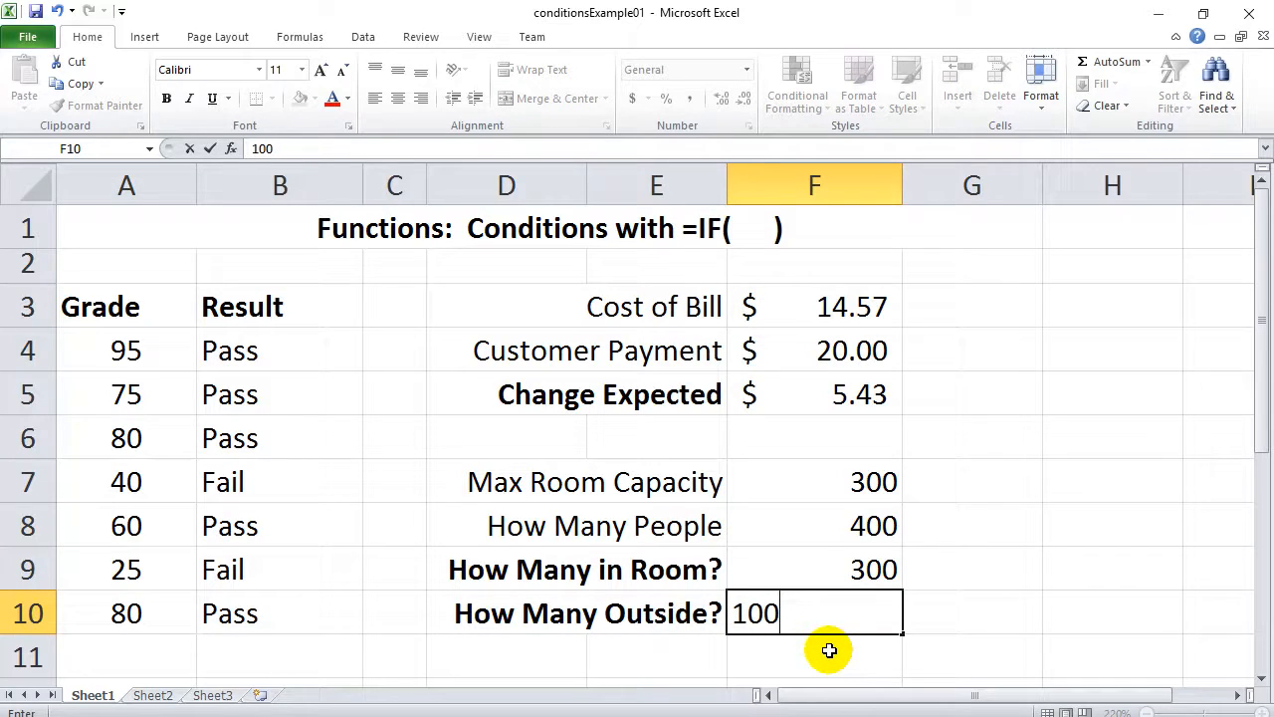
click(820, 576)
click(819, 600)
- Set How Many People in F8 to 200
click(847, 533)
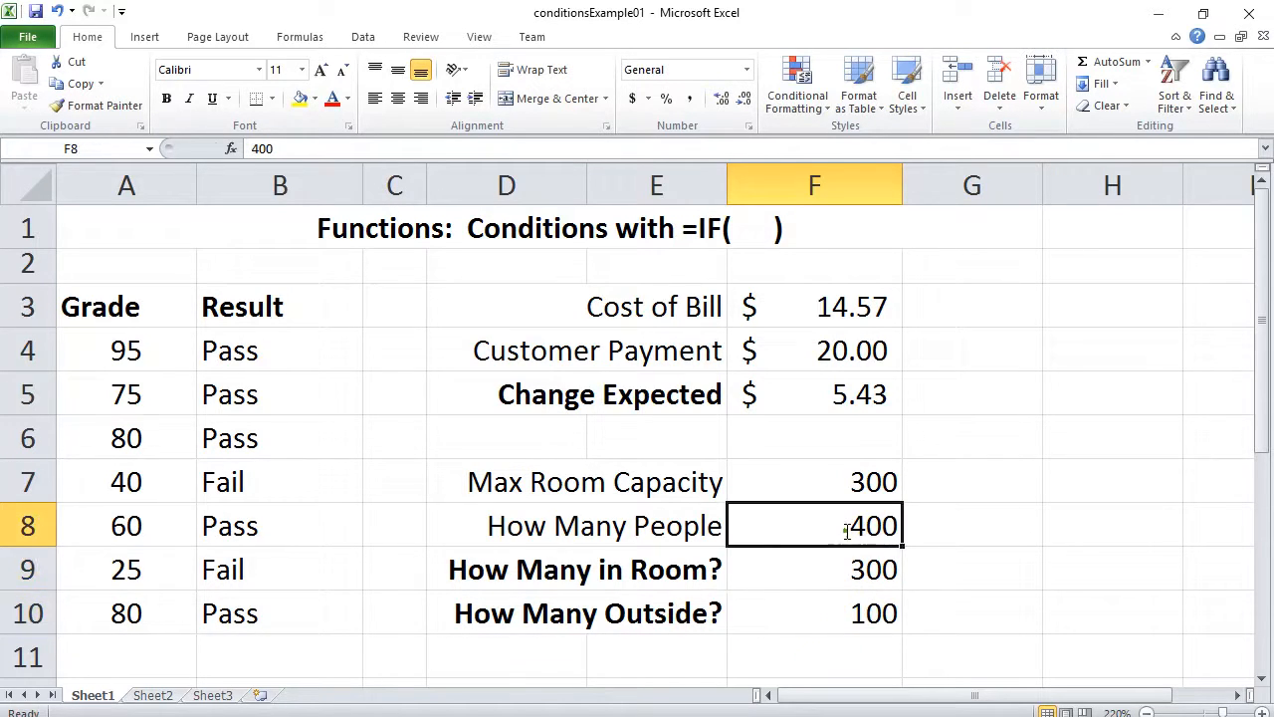
double_click(846, 533)
double_click(847, 533)
text(200)
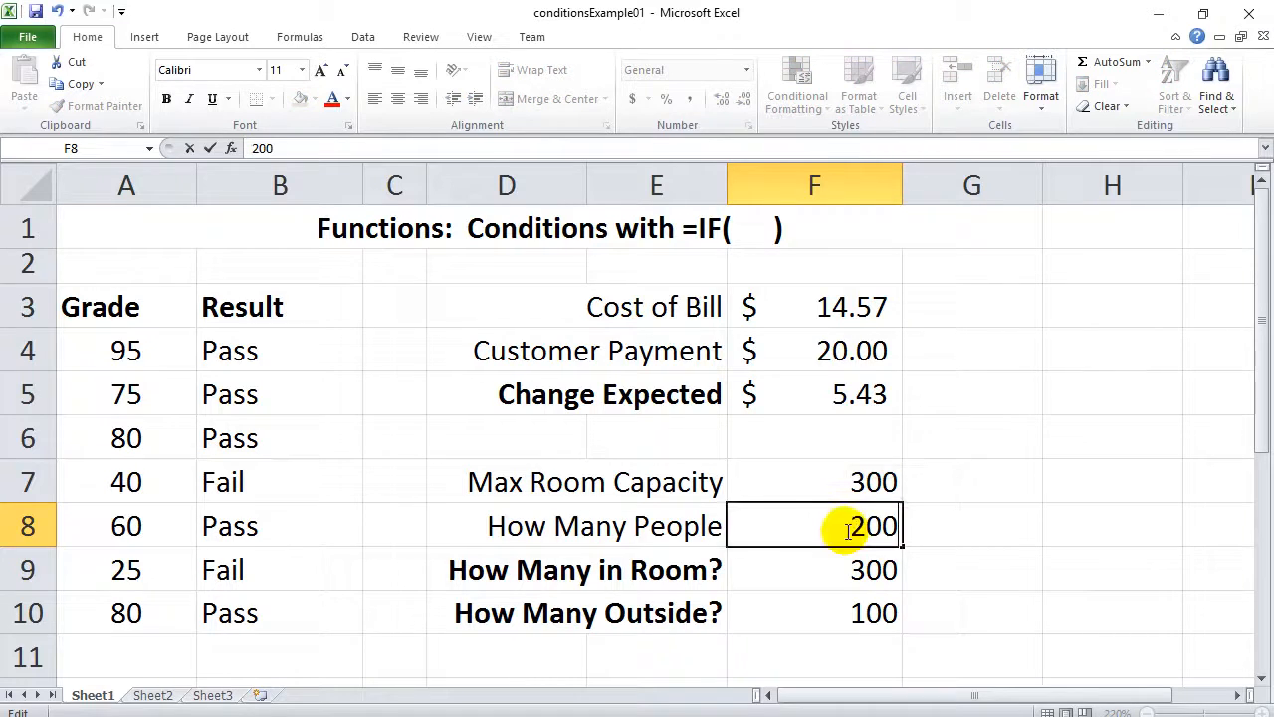
- Change the trial results to 200 for How Many in Room in F9 and 0 for How Many Outside in F10
click(849, 570)
double_click(852, 571)
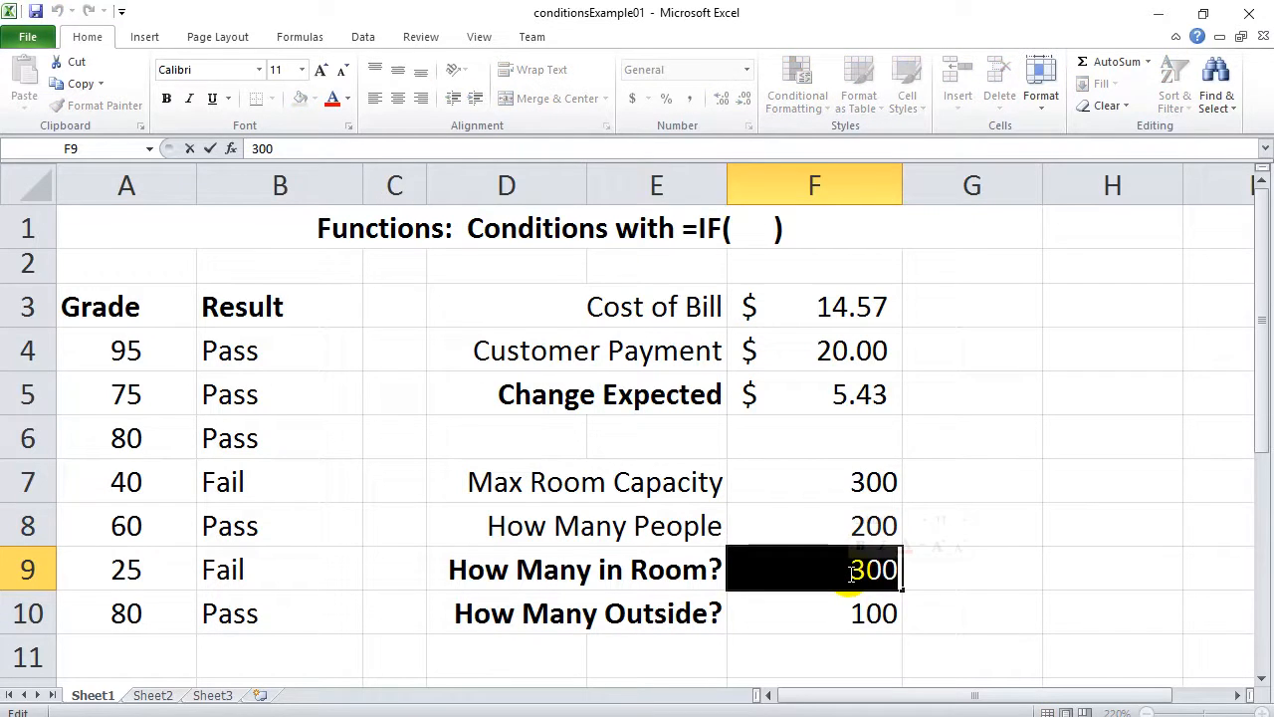
text(200)
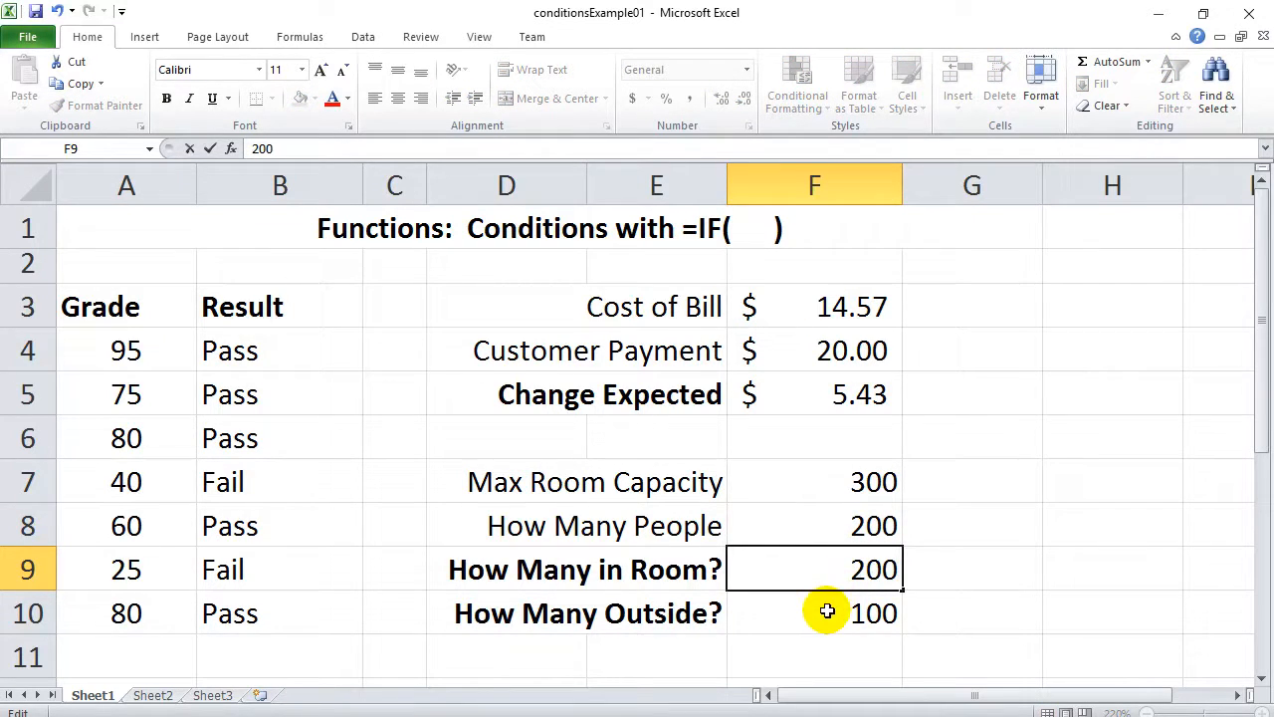
double_click(826, 614)
double_click(825, 615)
text(0)
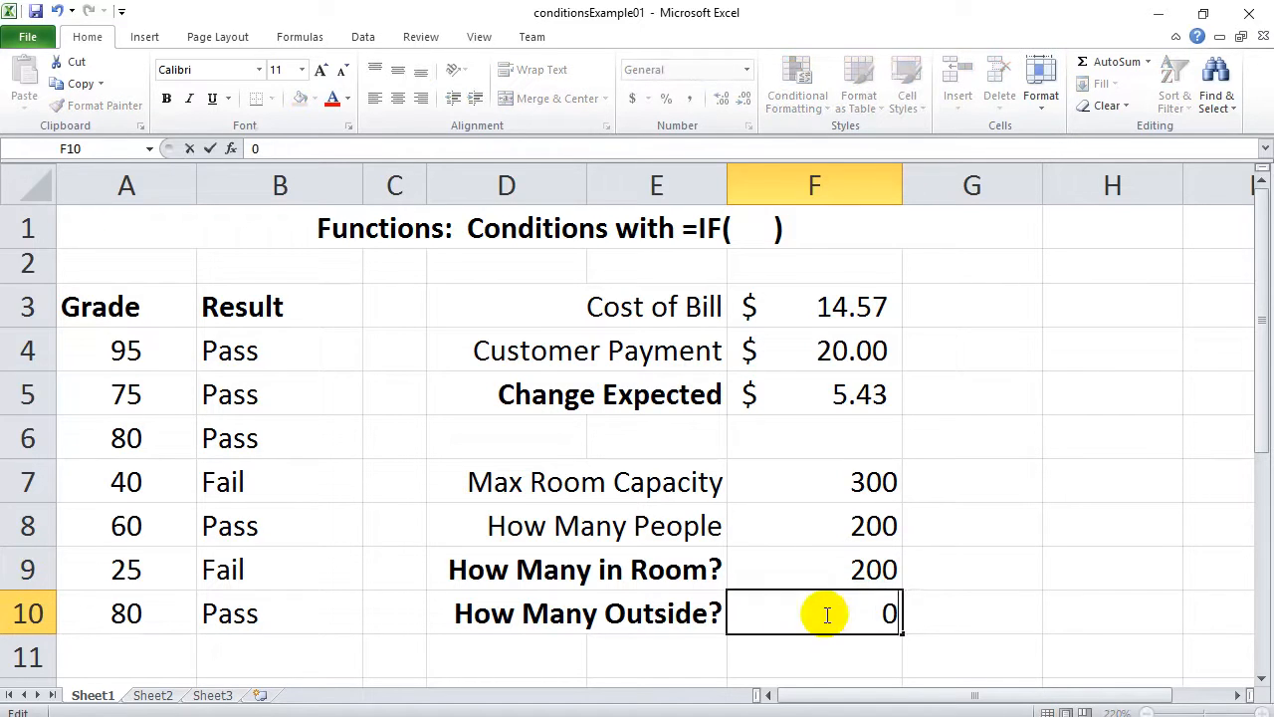
click(925, 566)
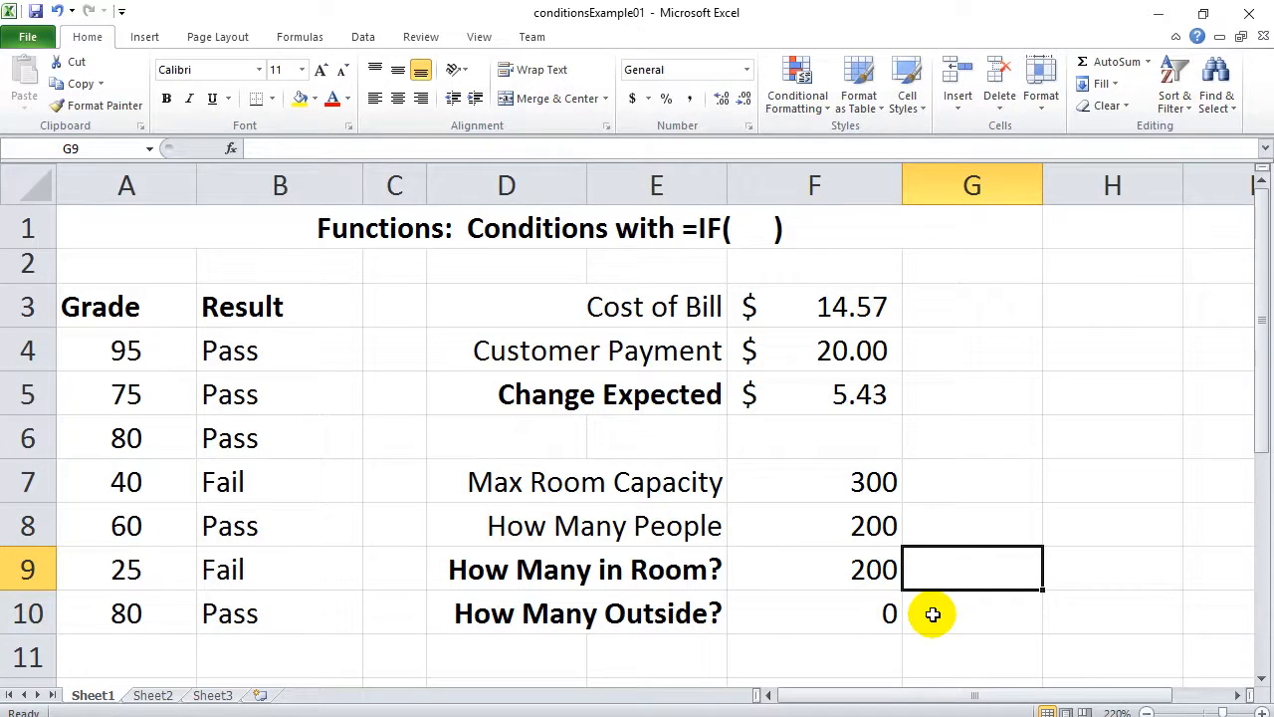
- Clear the trial values from How Many in Room in F9 and How Many Outside in F10
double_click(854, 572)
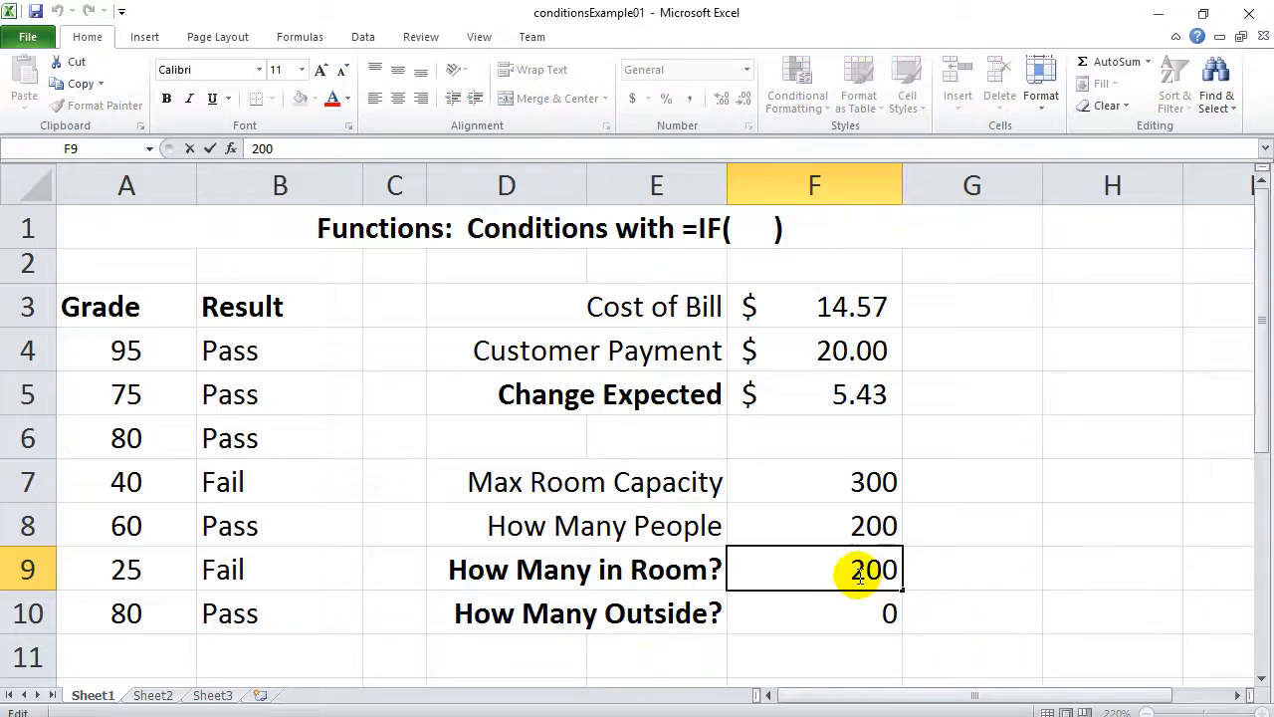
double_click(846, 571)
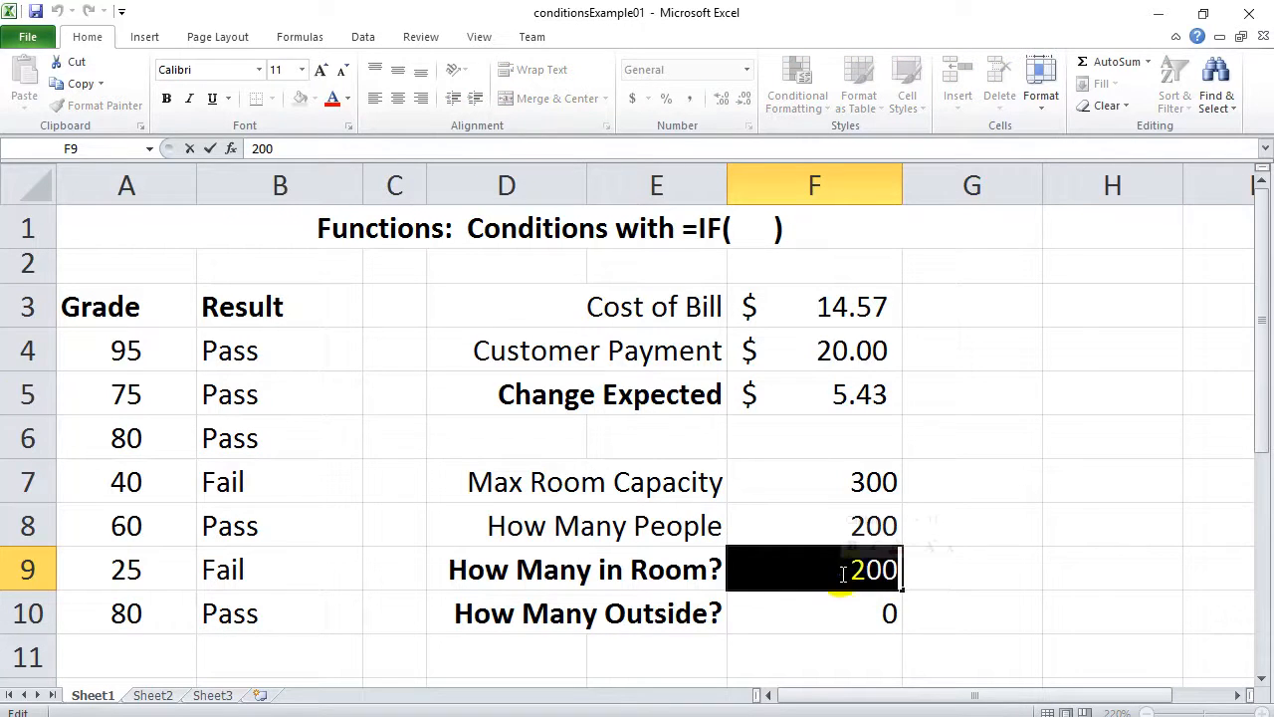
key(BackSpace)
key(Return)
click(847, 607)
key(Delete)
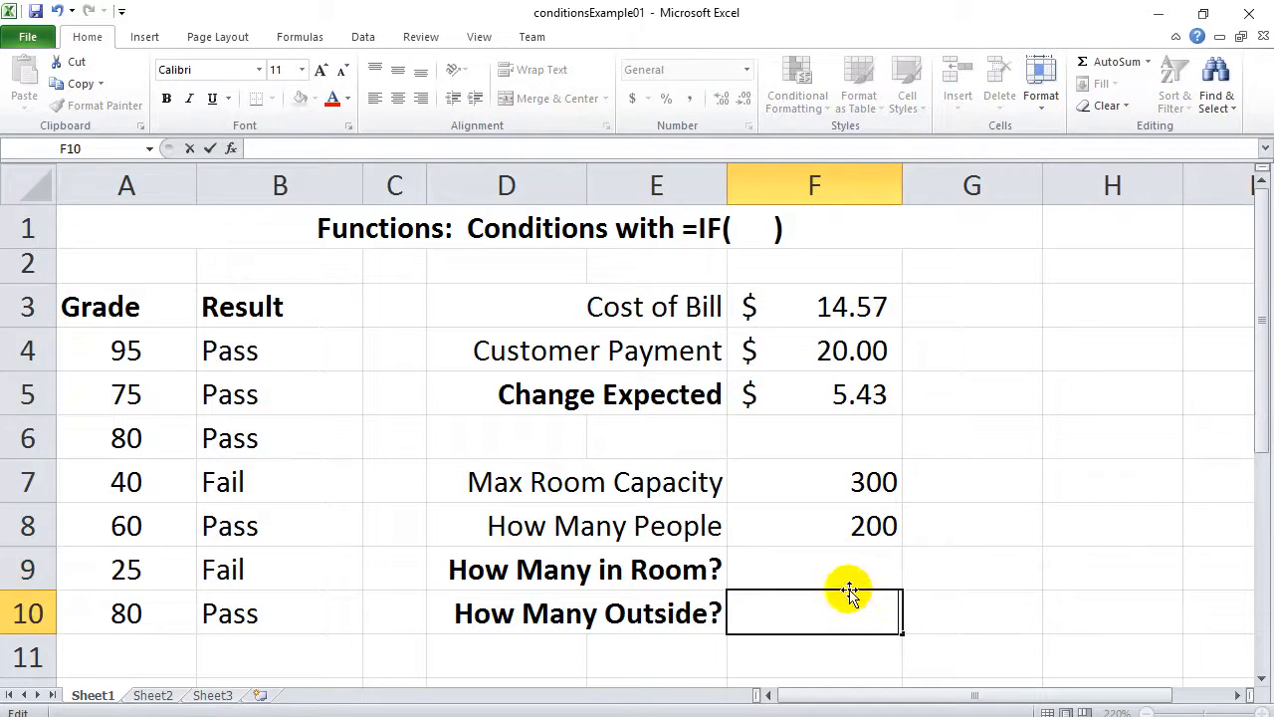
- Set How Many People in F8 to 400
click(848, 582)
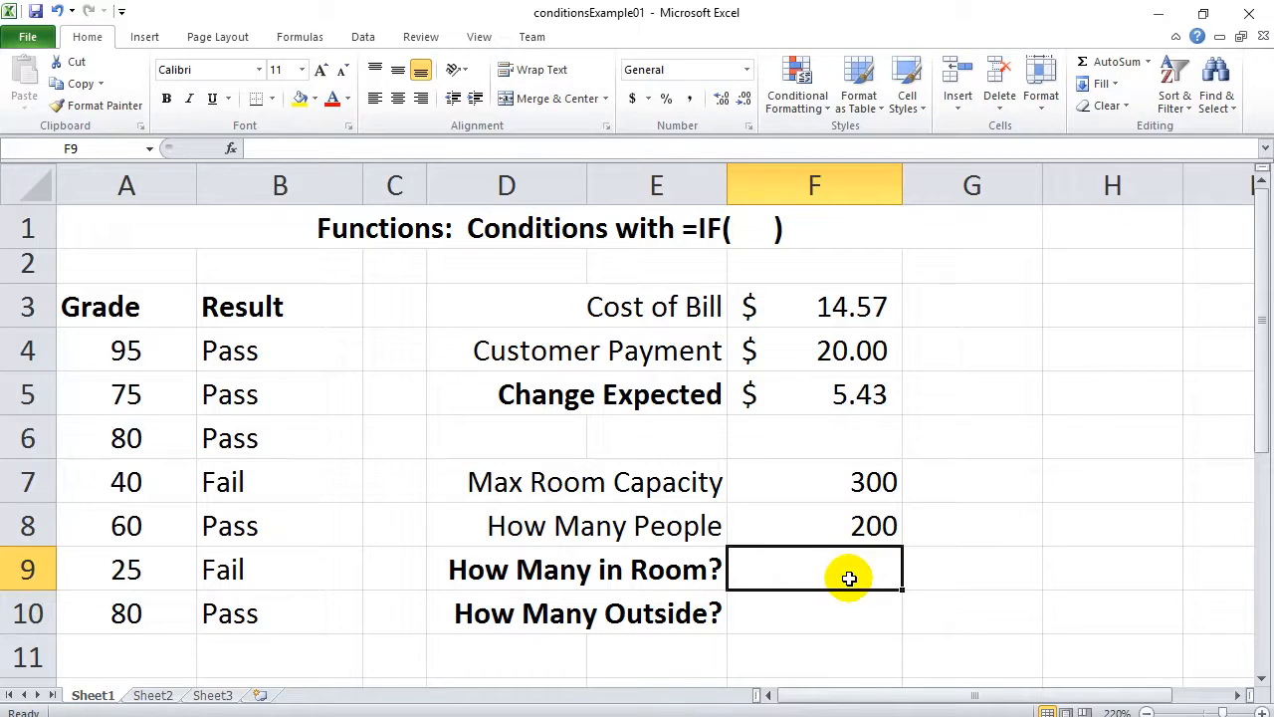
double_click(863, 528)
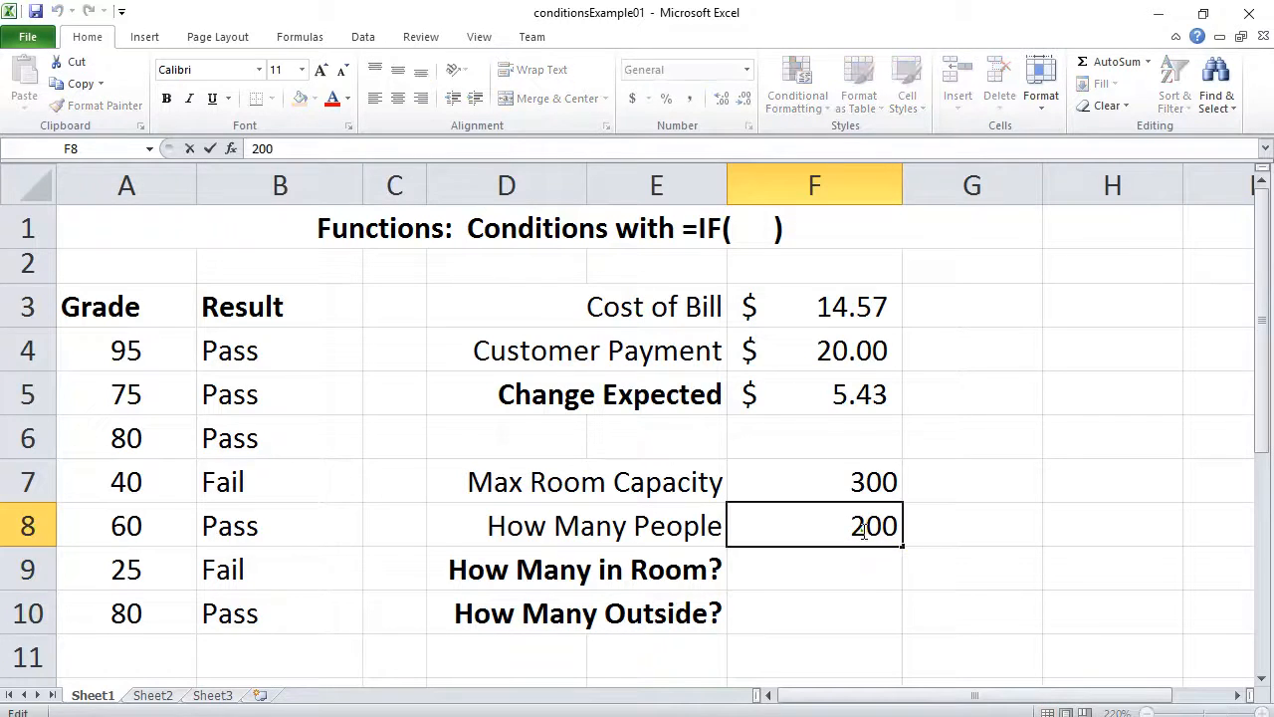
key(BackSpace)
text(4)
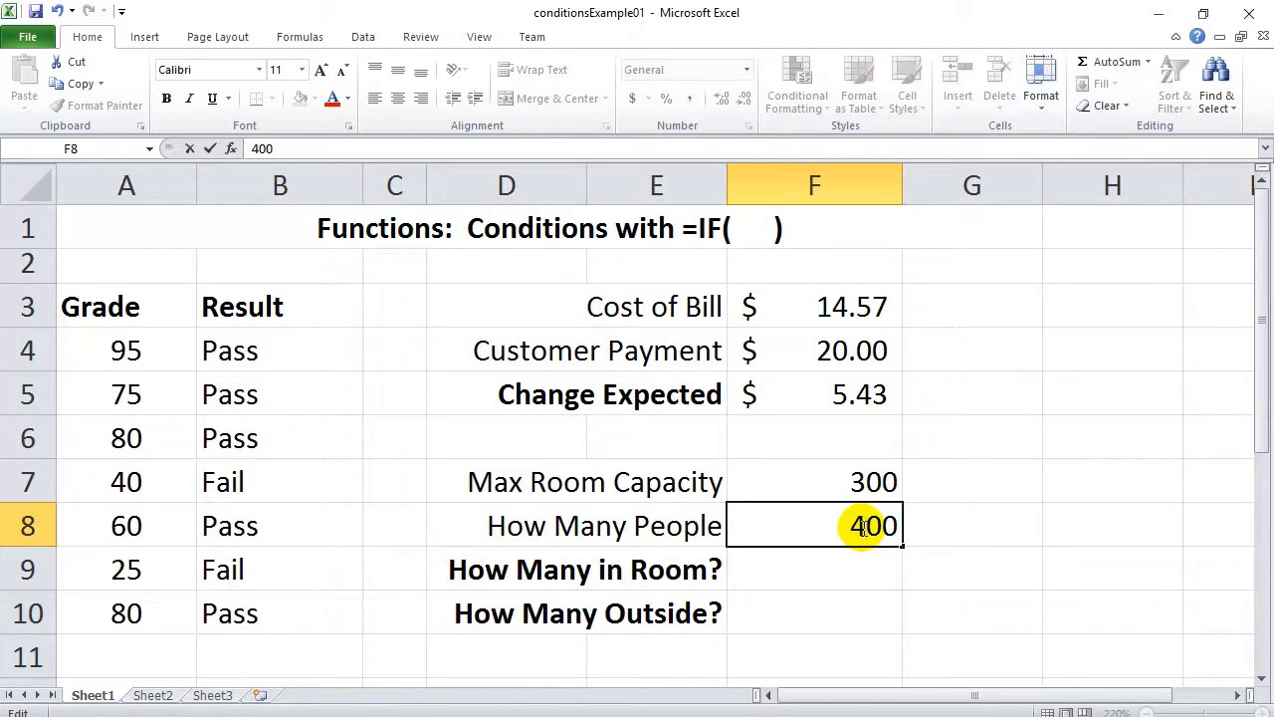
click(842, 570)
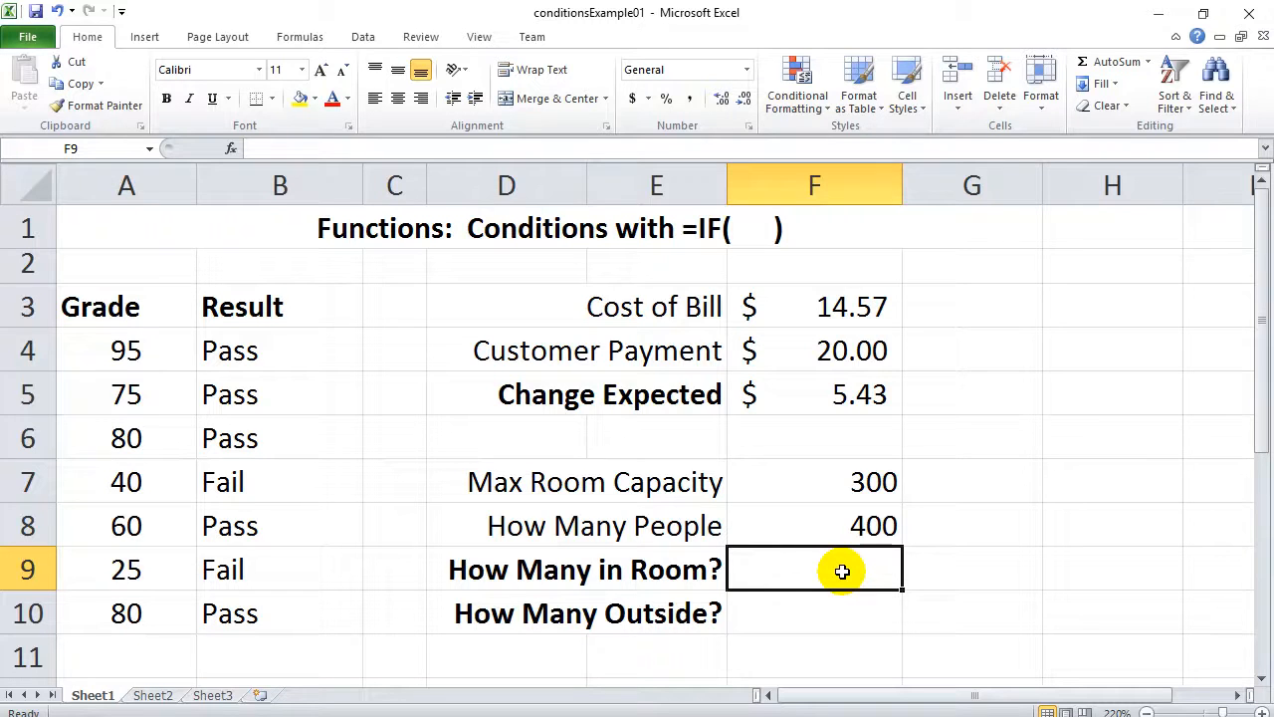
text(300)
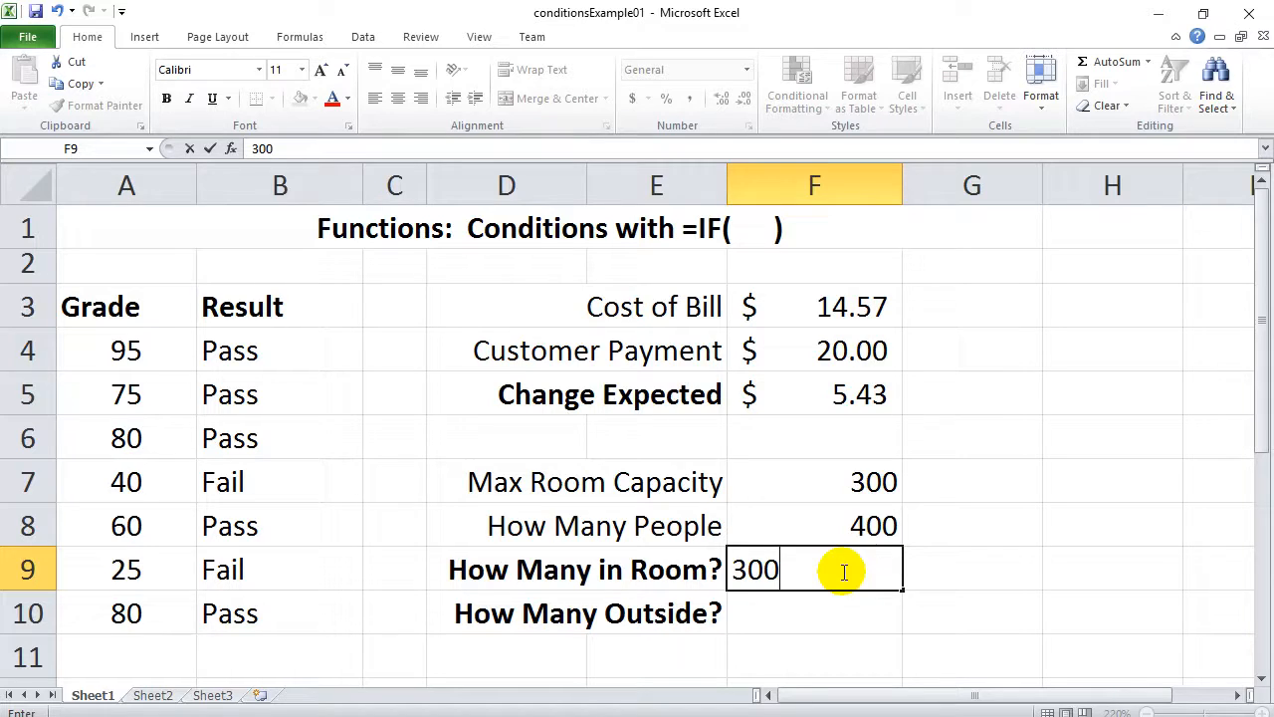
drag(804, 563, 742, 564)
key(BackSpace)
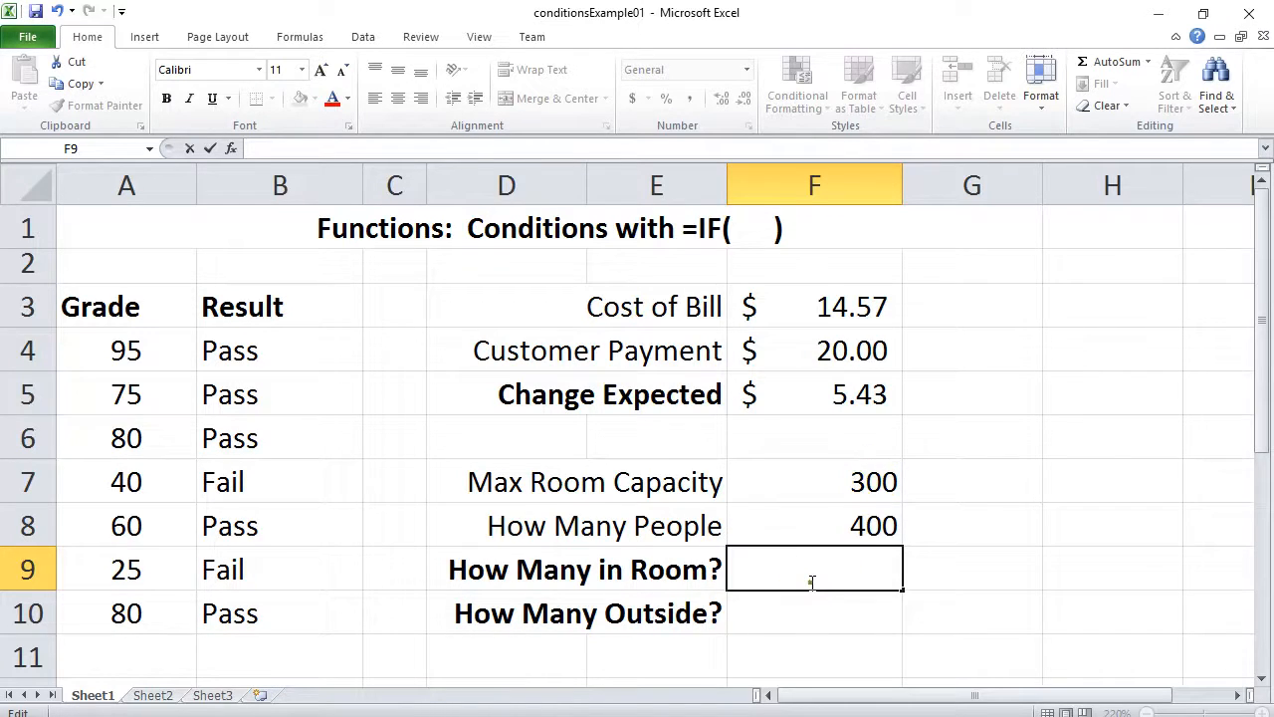
- Enter the formula =IF(F8>=F7, F7, F8) for How Many in Room in F9
text(=if()
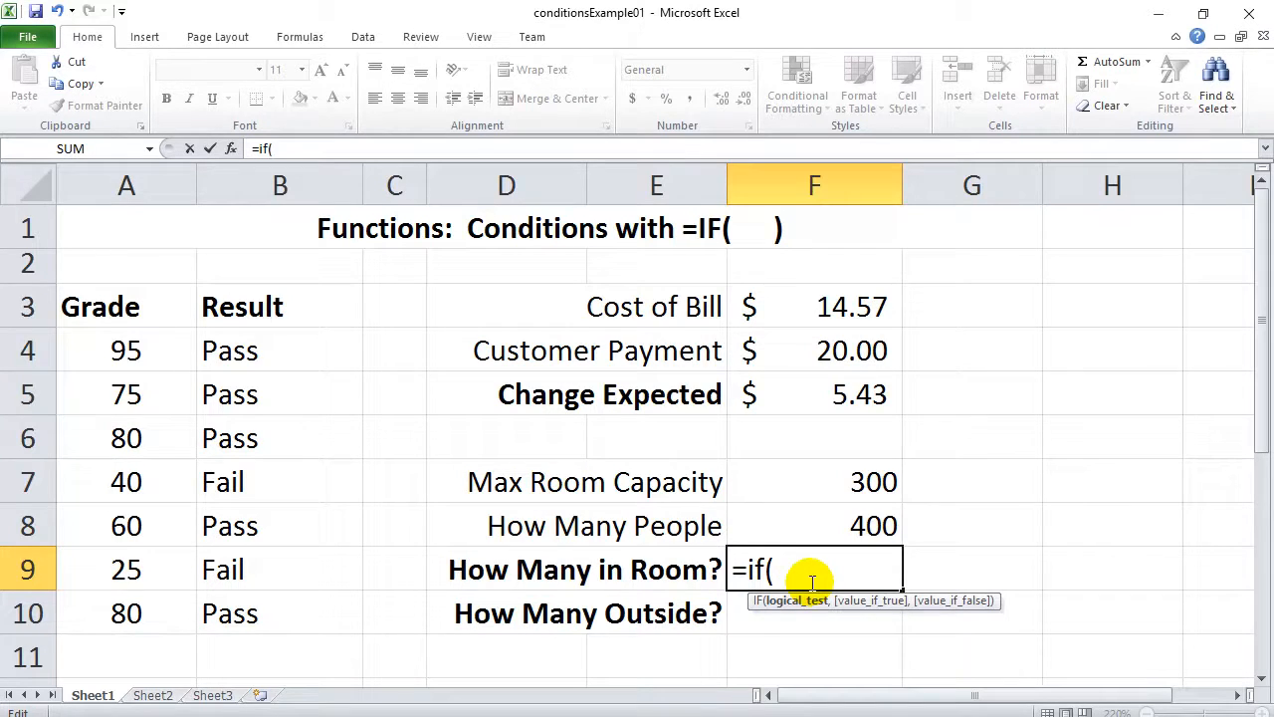
text(f8)
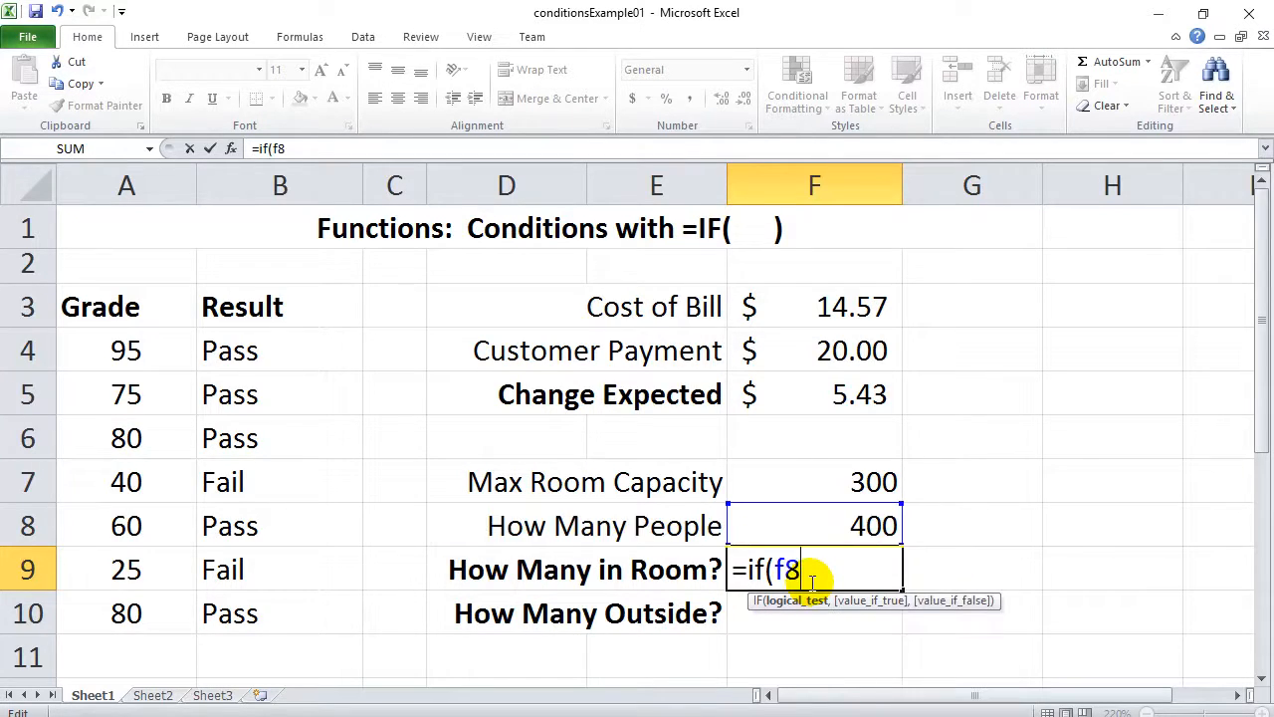
text(>=300)
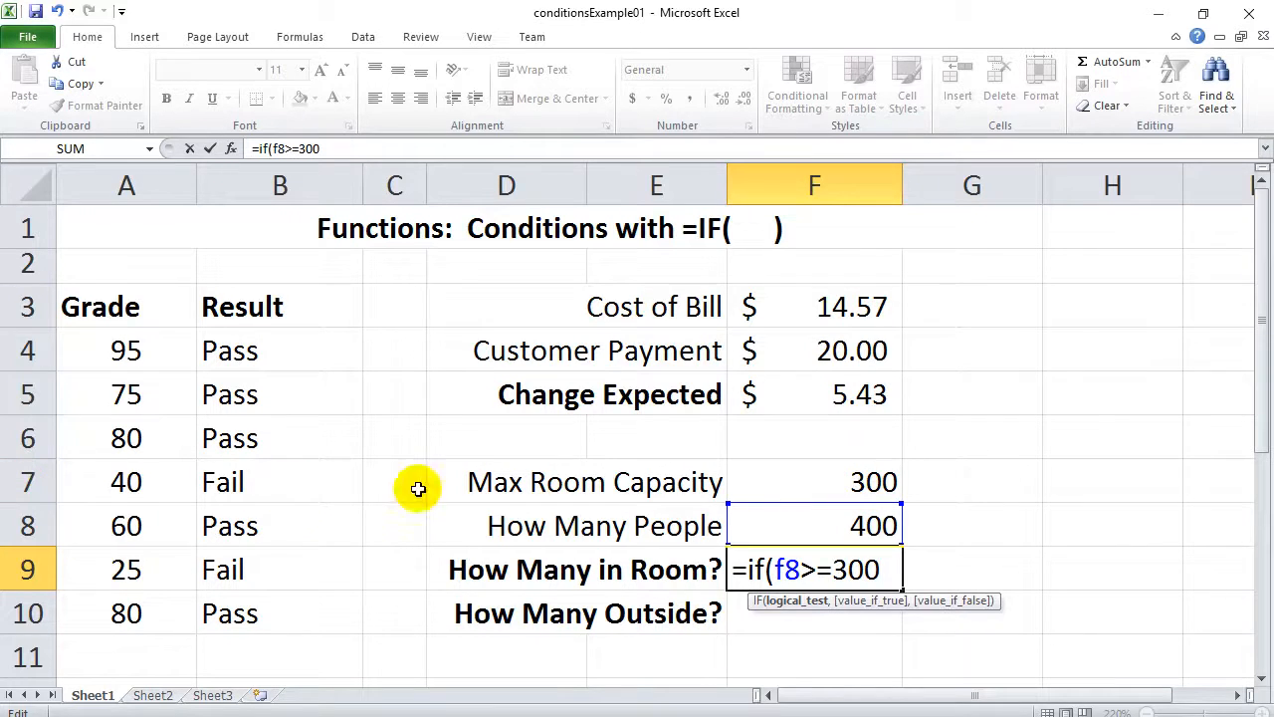
drag(880, 569, 824, 568)
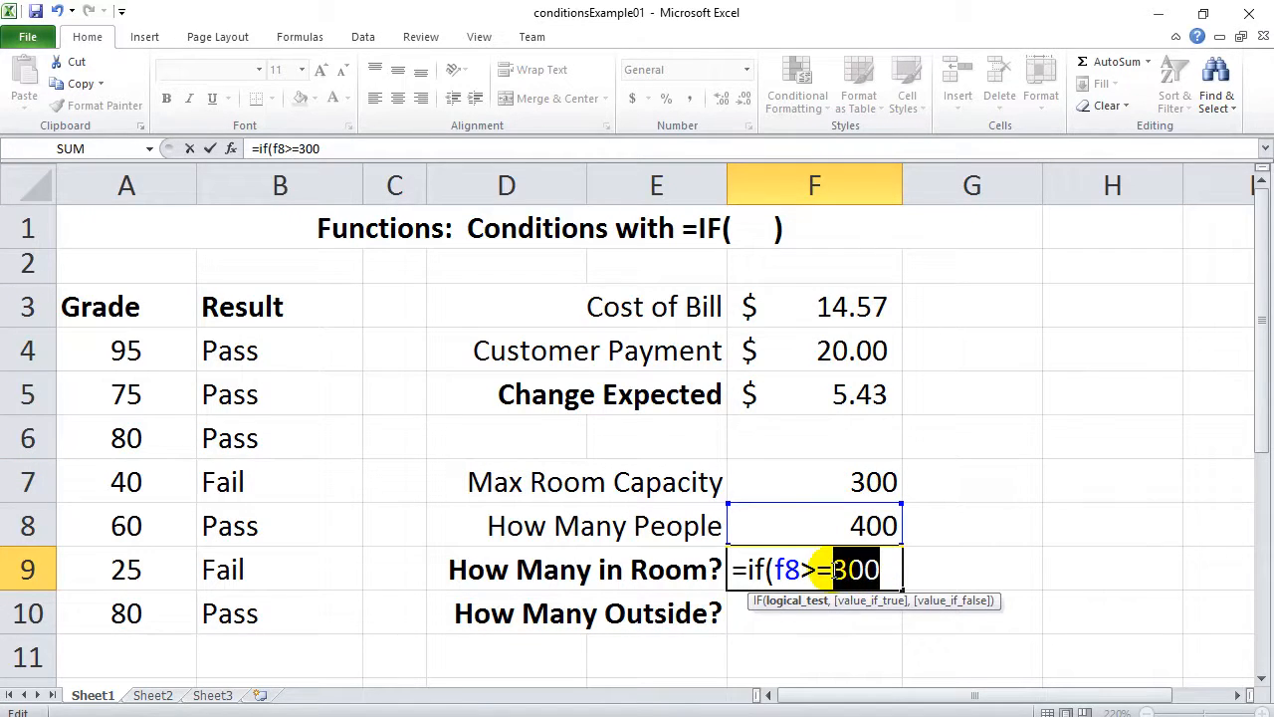
text(f7)
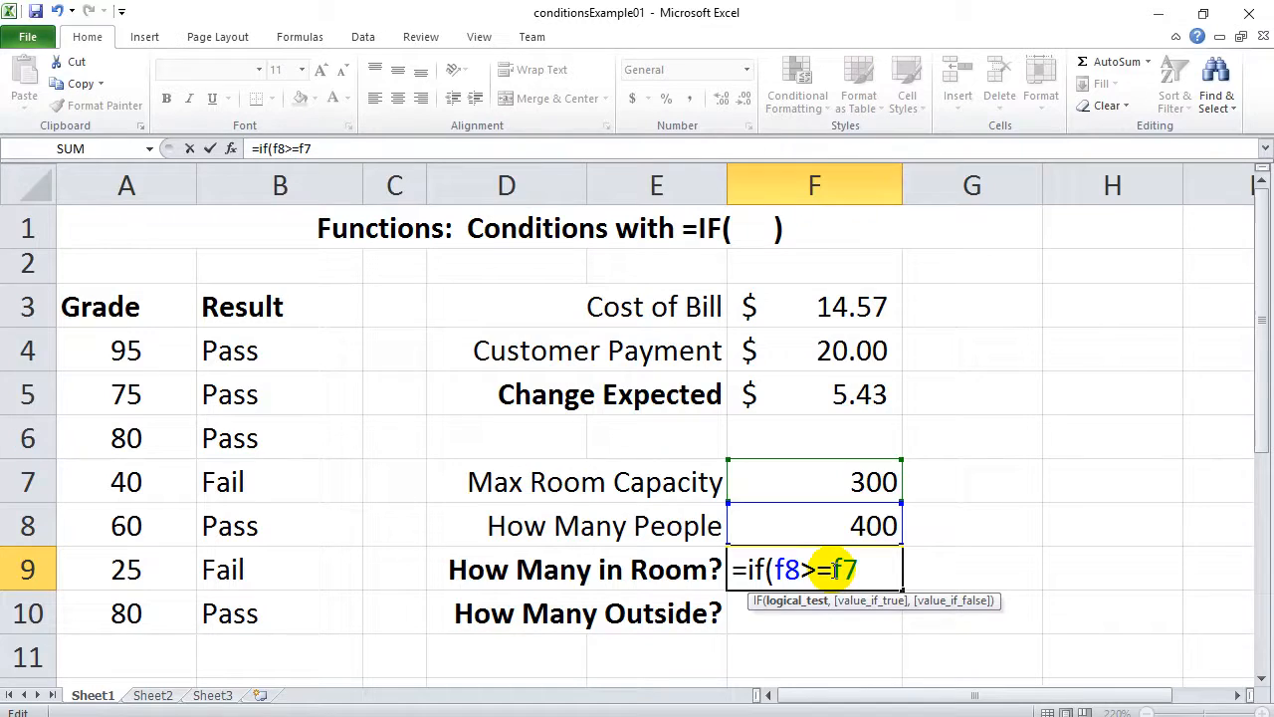
text(,)
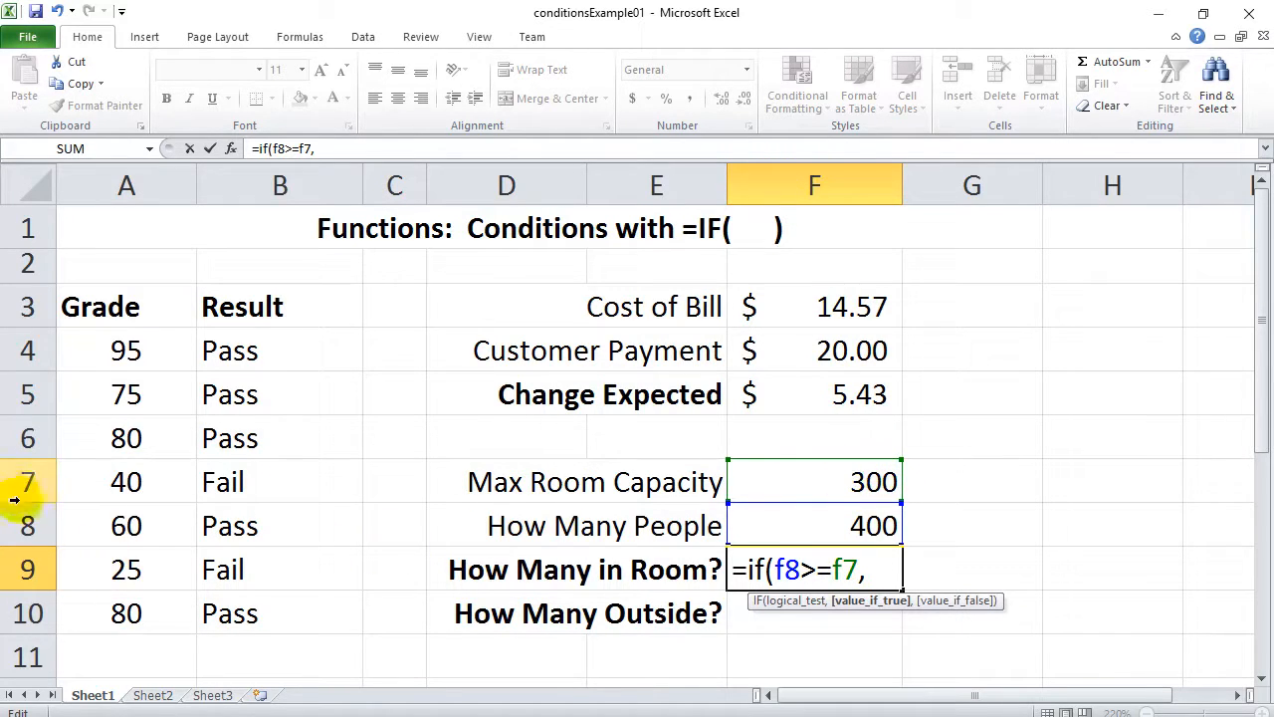
text(f7)
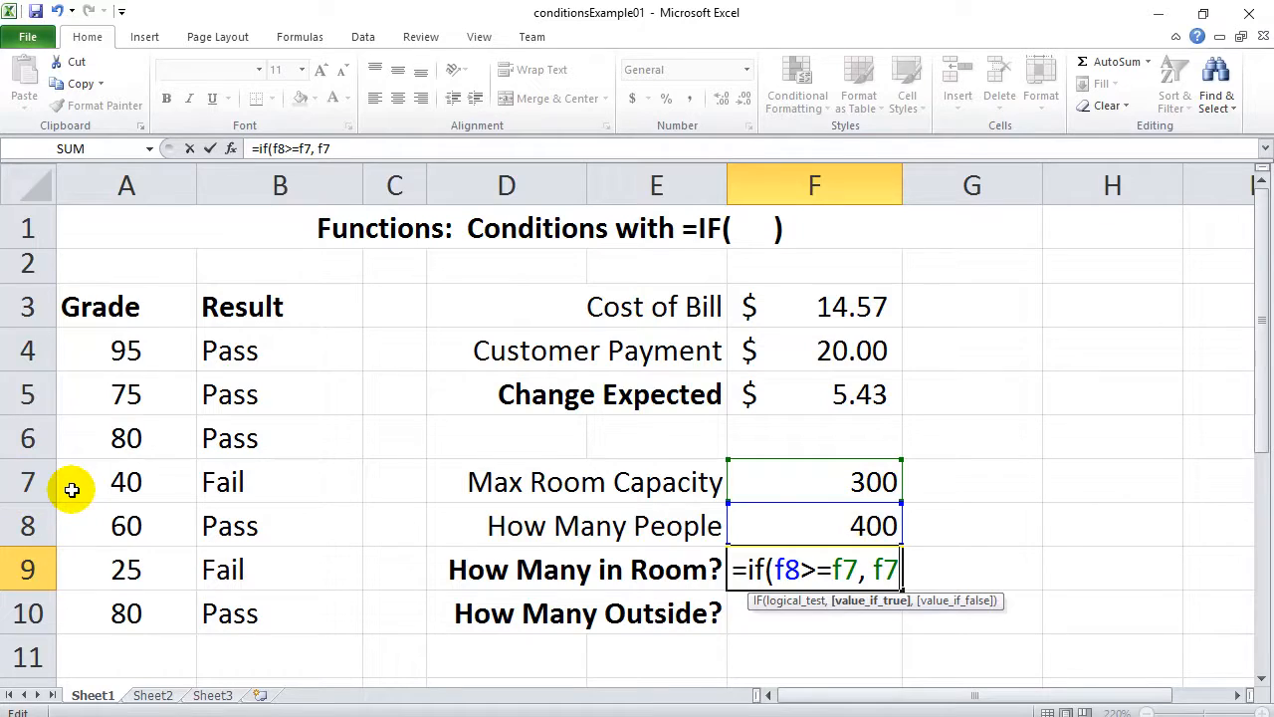
text(,)
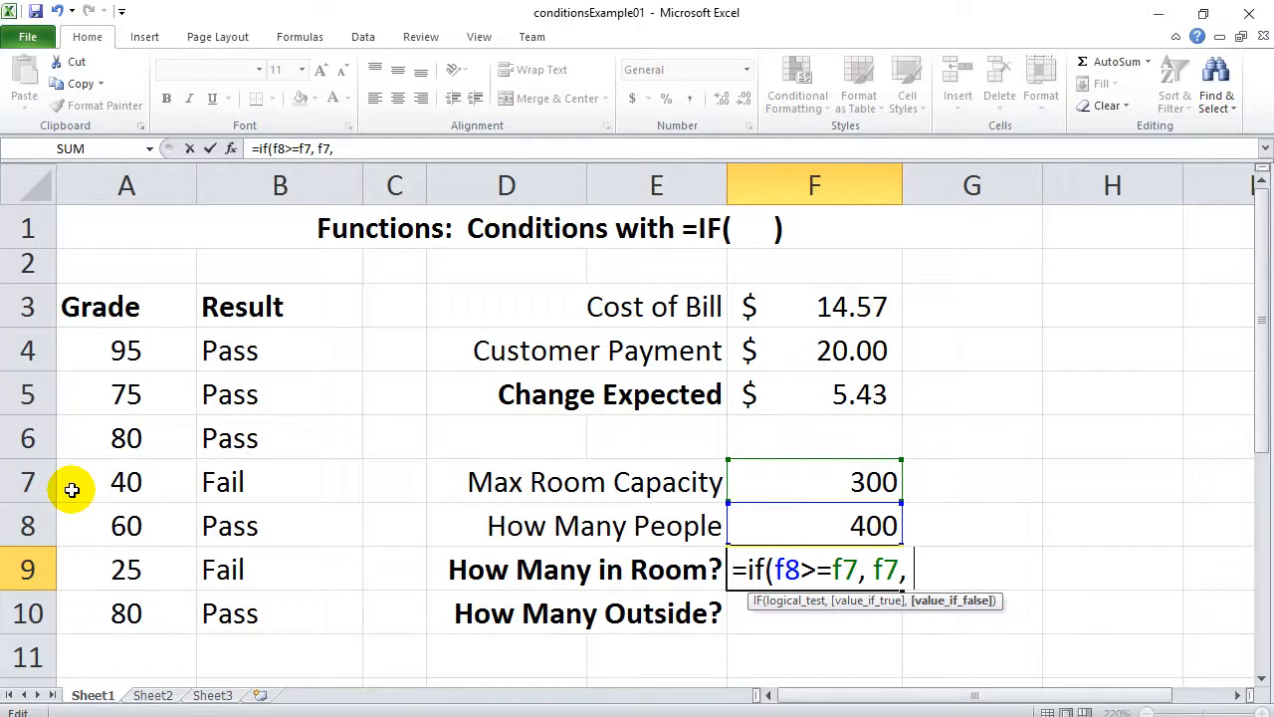
text(f)
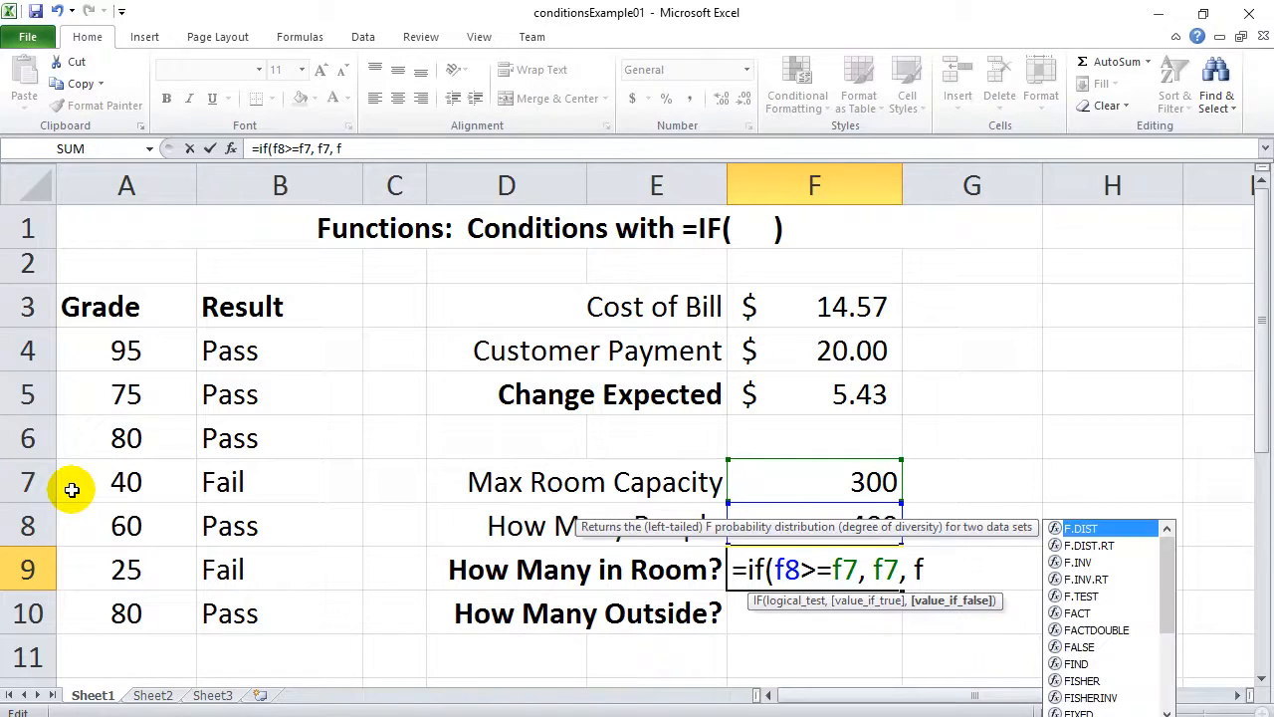
text(8))
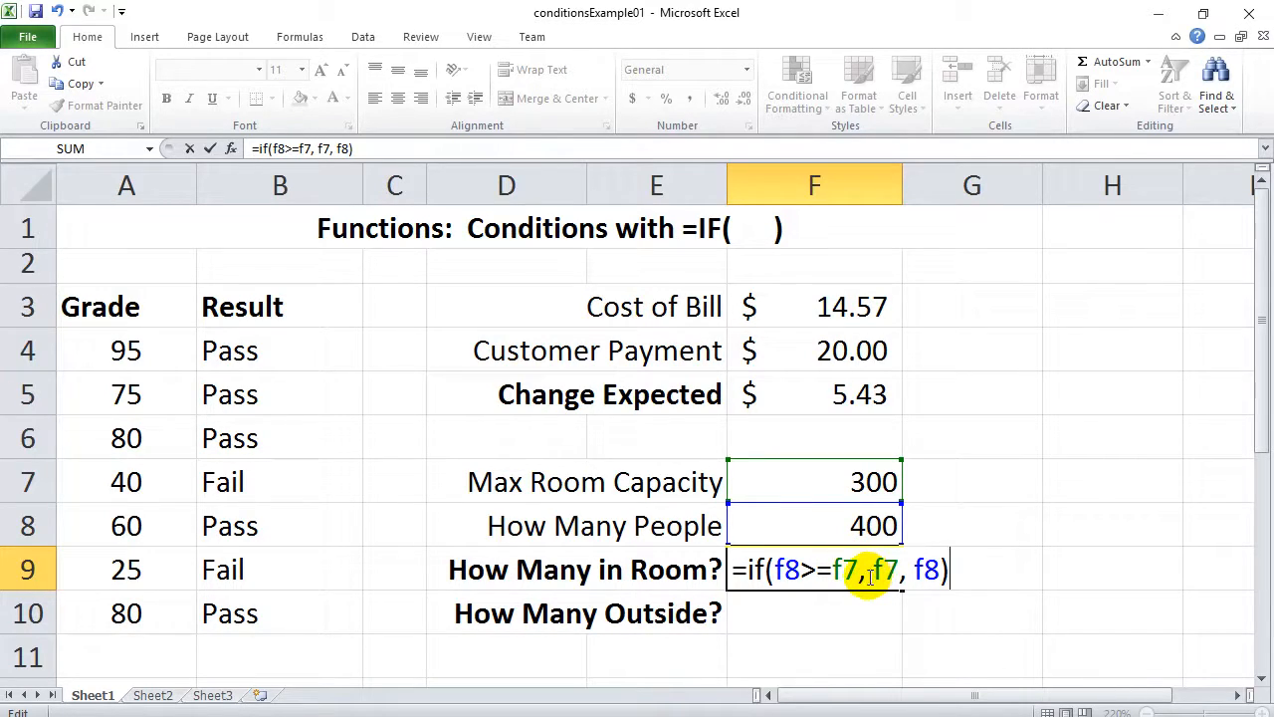
key(Return)
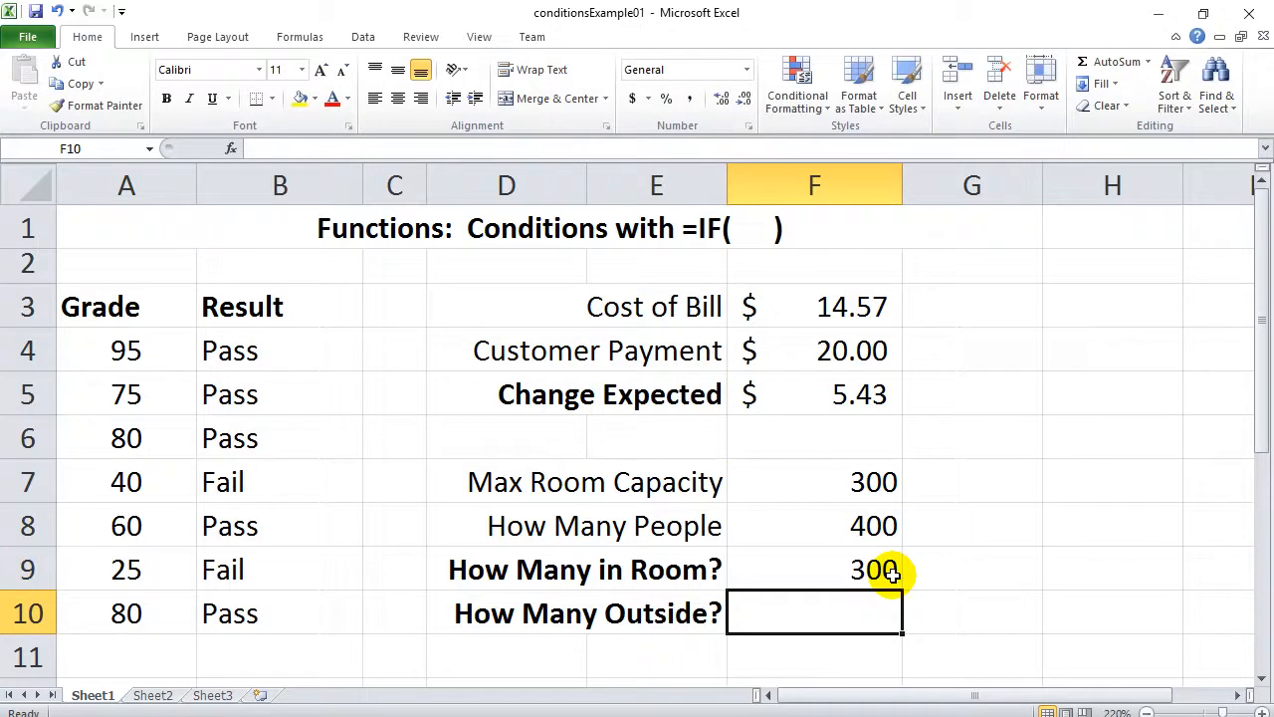
- Test the room formula by setting How Many People in F8 to 222
click(854, 526)
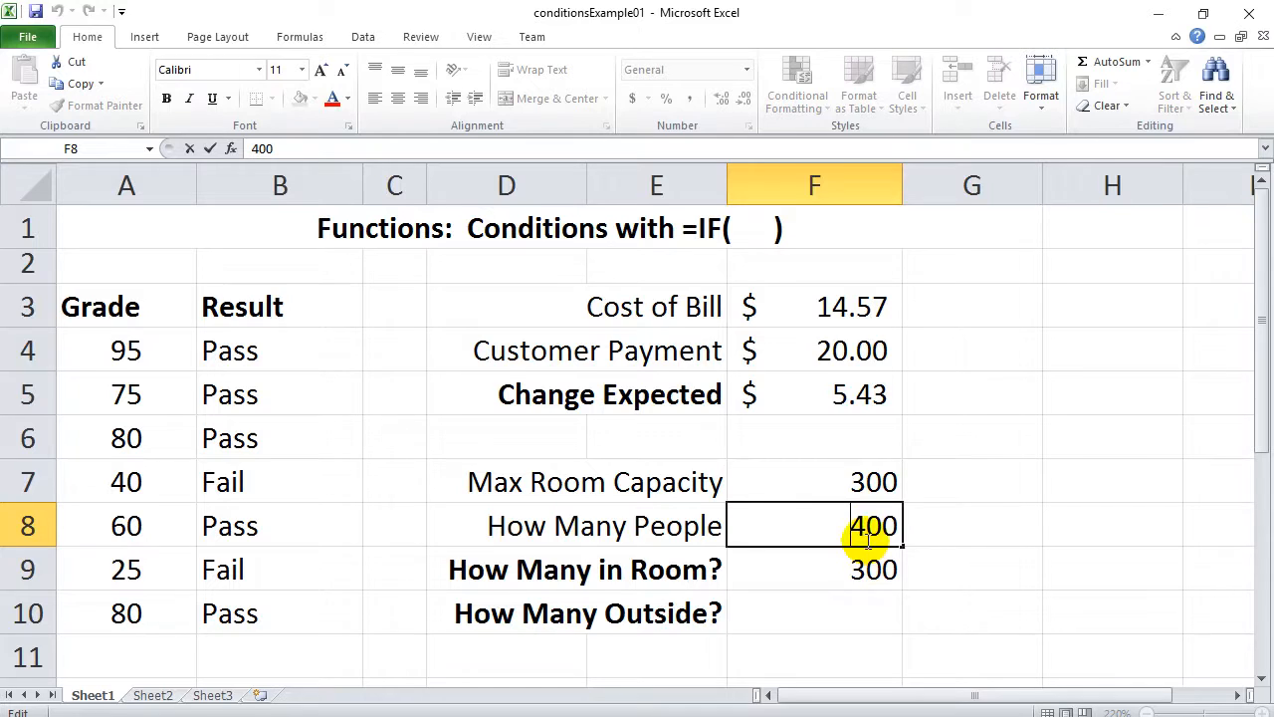
double_click(862, 526)
text(222)
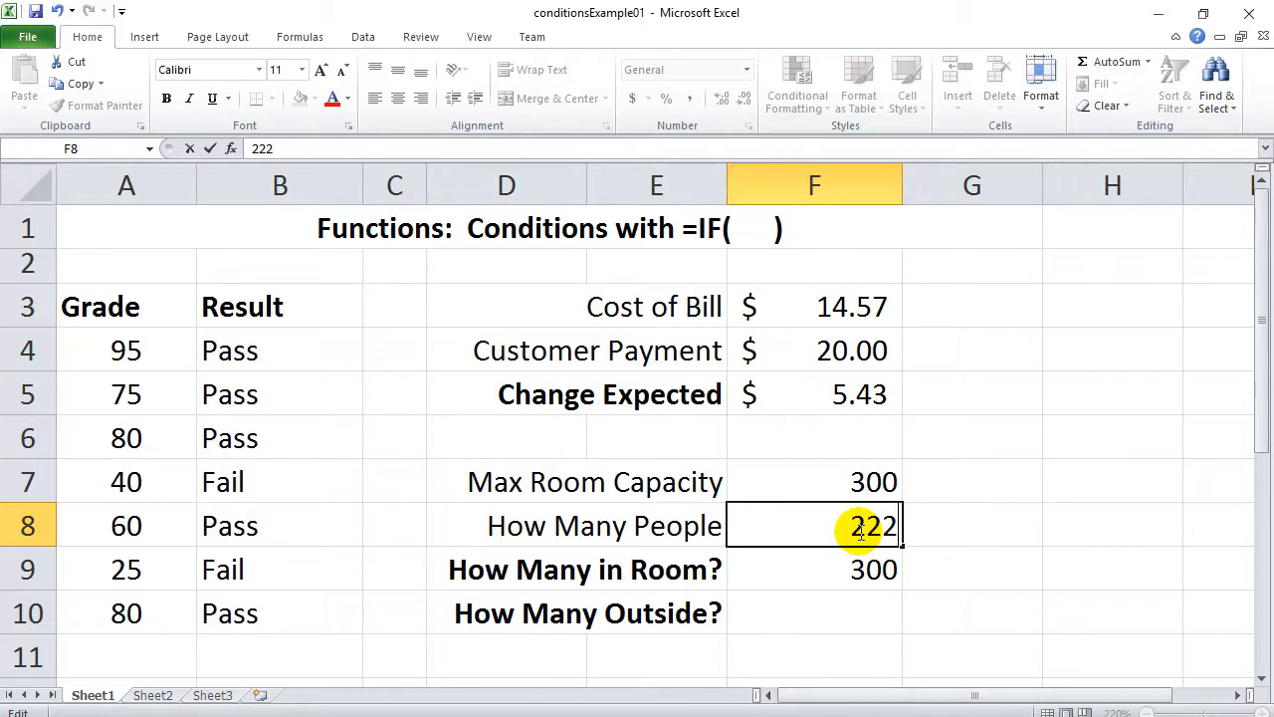
key(Return)
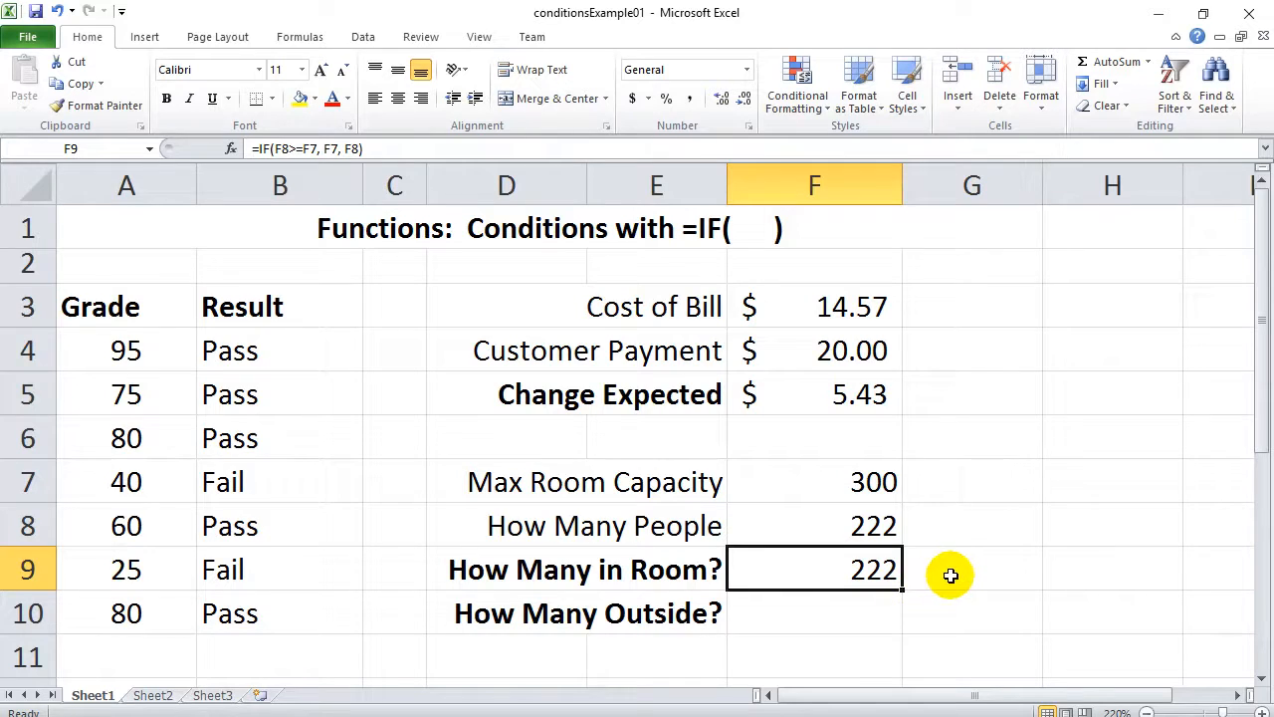
- Test the room formula again by setting How Many People in F8 to 888
double_click(865, 567)
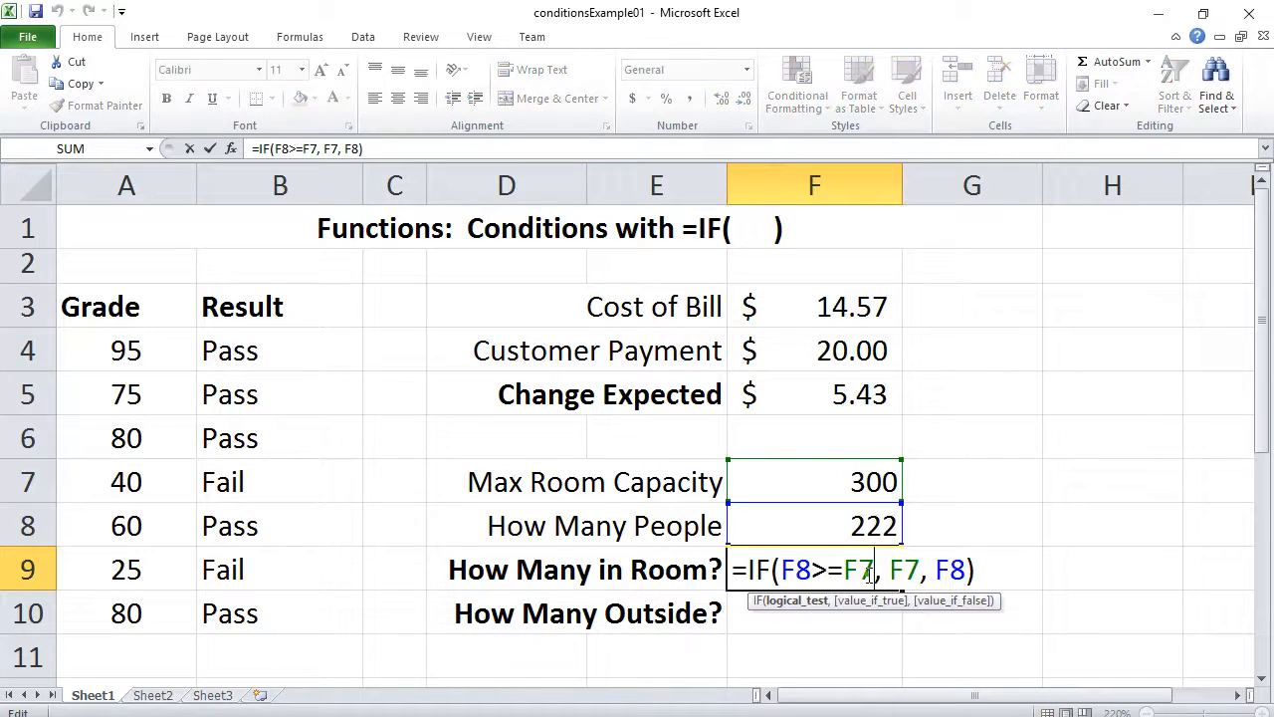
double_click(862, 528)
double_click(862, 528)
text(888)
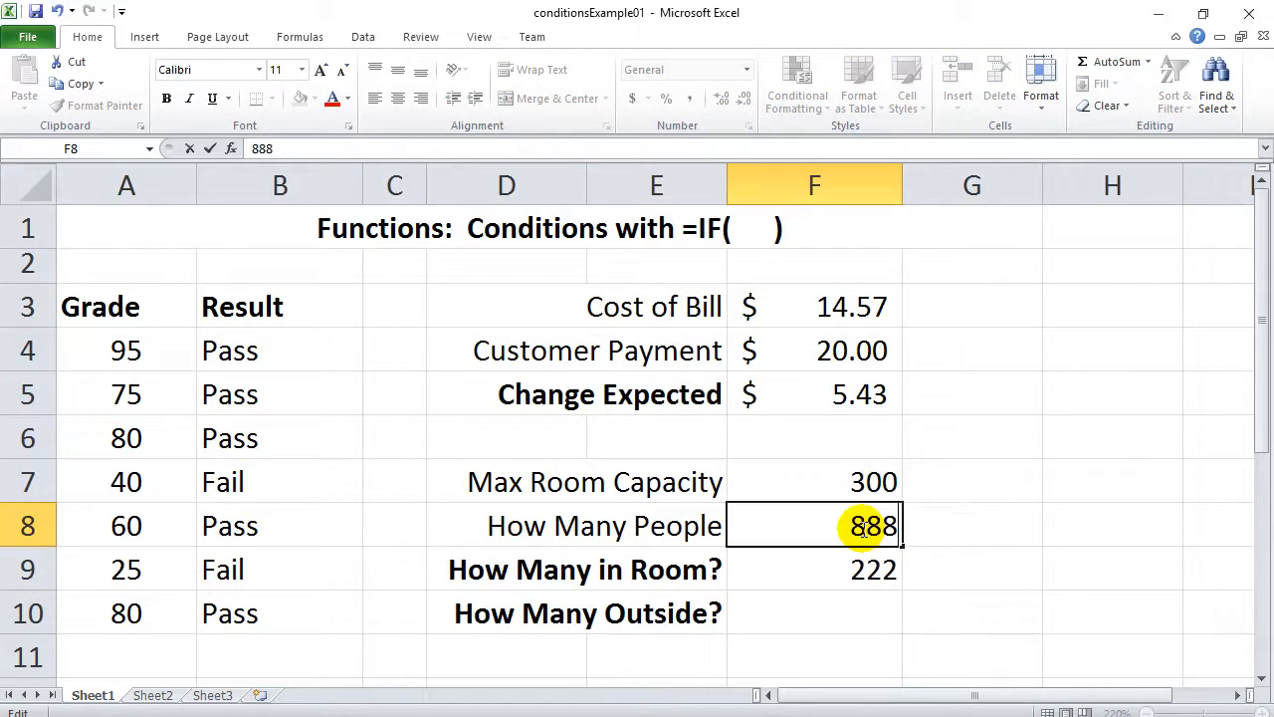
key(Return)
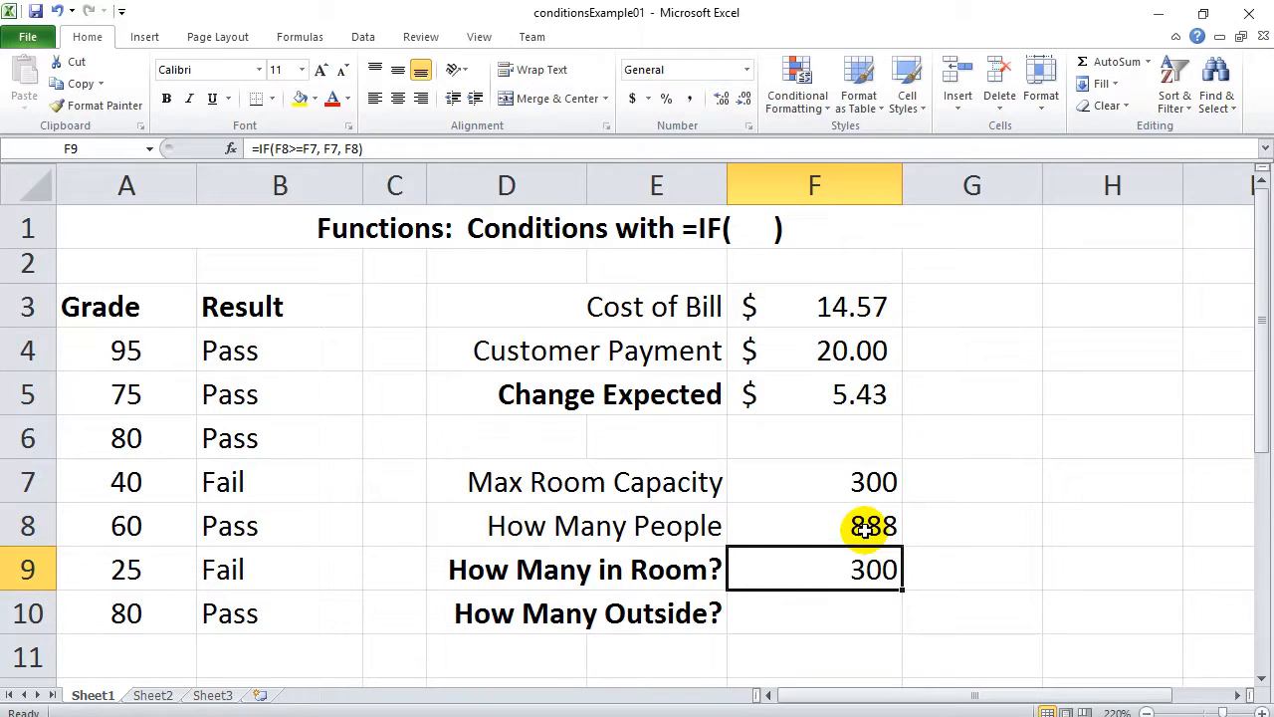
click(917, 586)
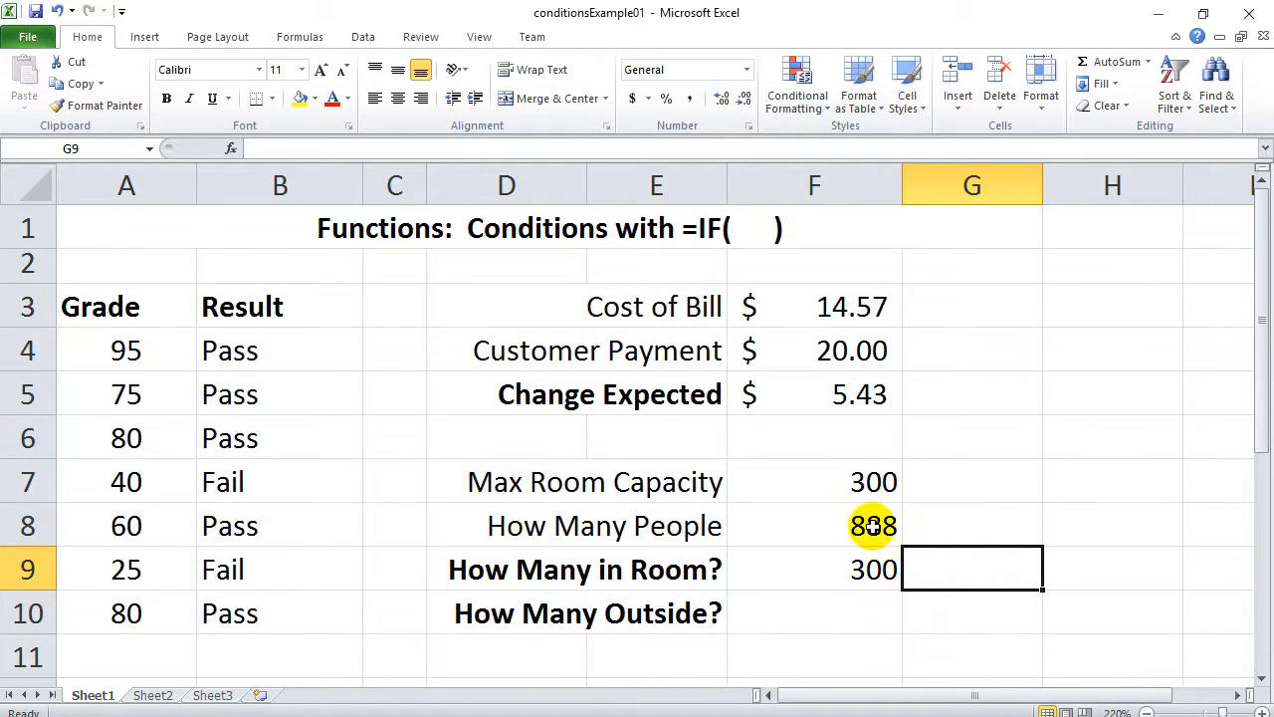
- Enter the formula =IF(F8>F7, F8-F7, 0) for How Many Outside in F10
click(813, 612)
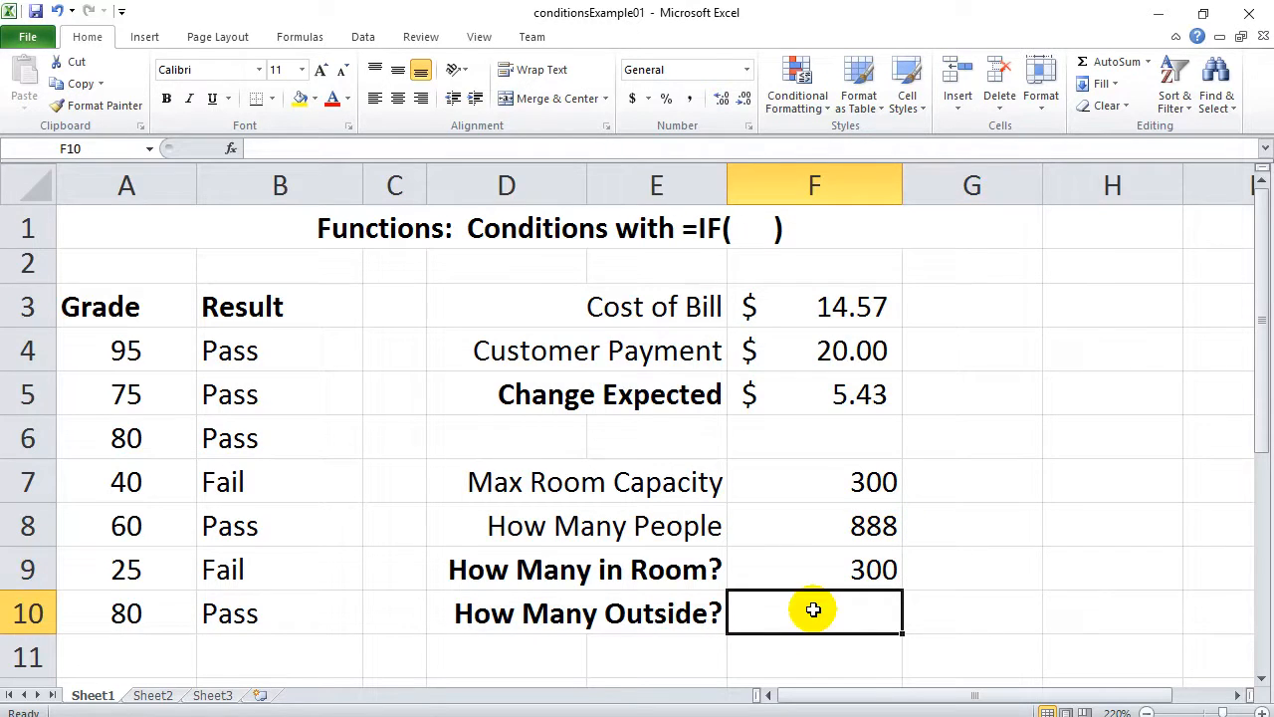
text(=)
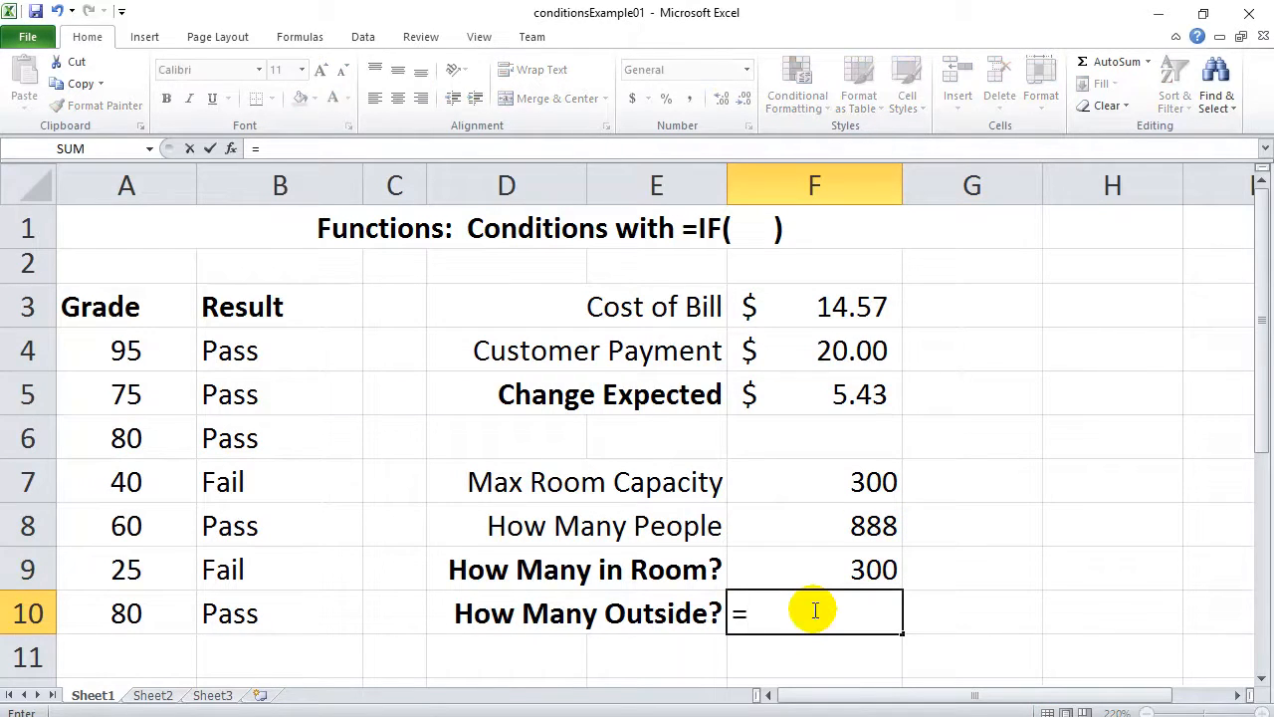
text(if()
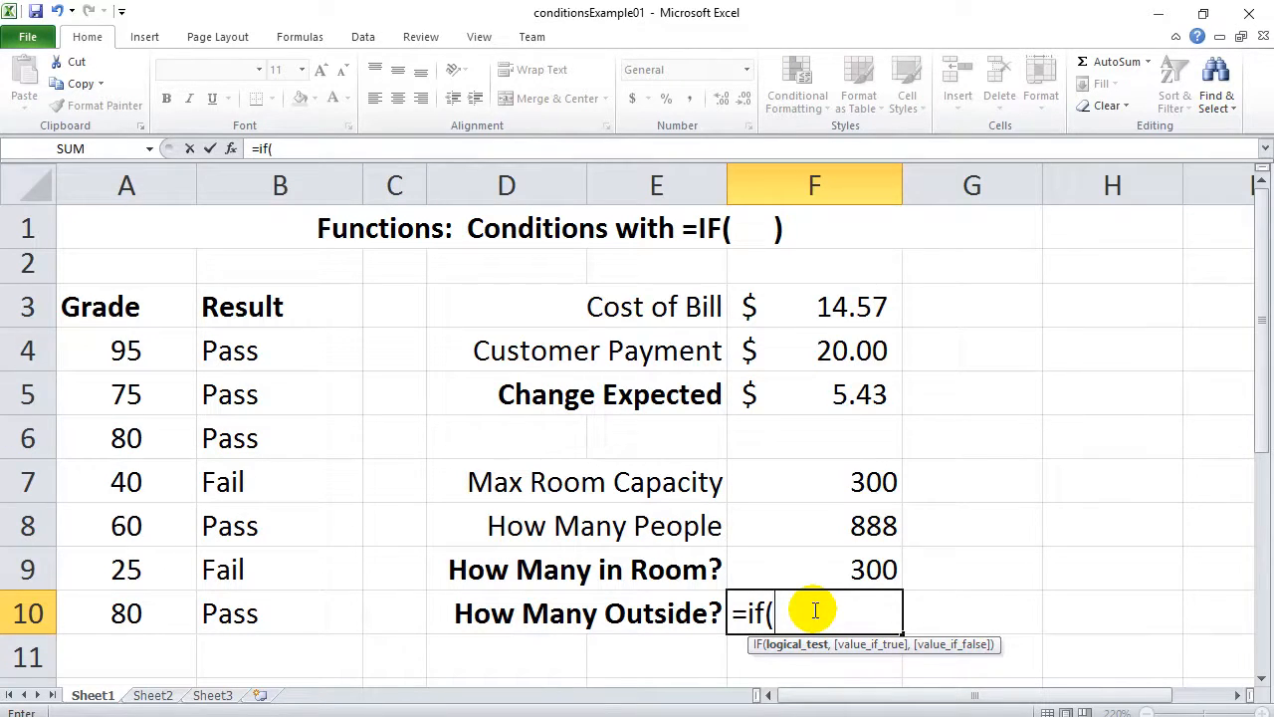
text(f8>)
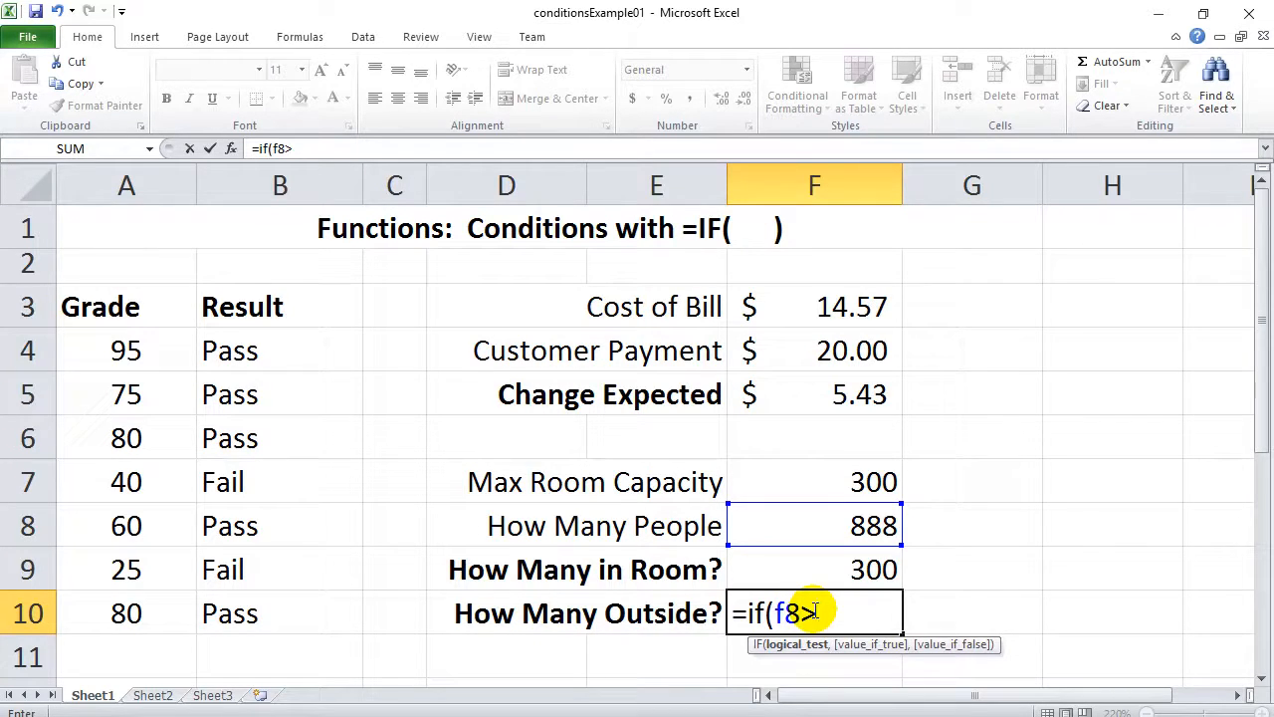
text(f7)
key(BackSpace)
key(BackSpace)
text(f7)
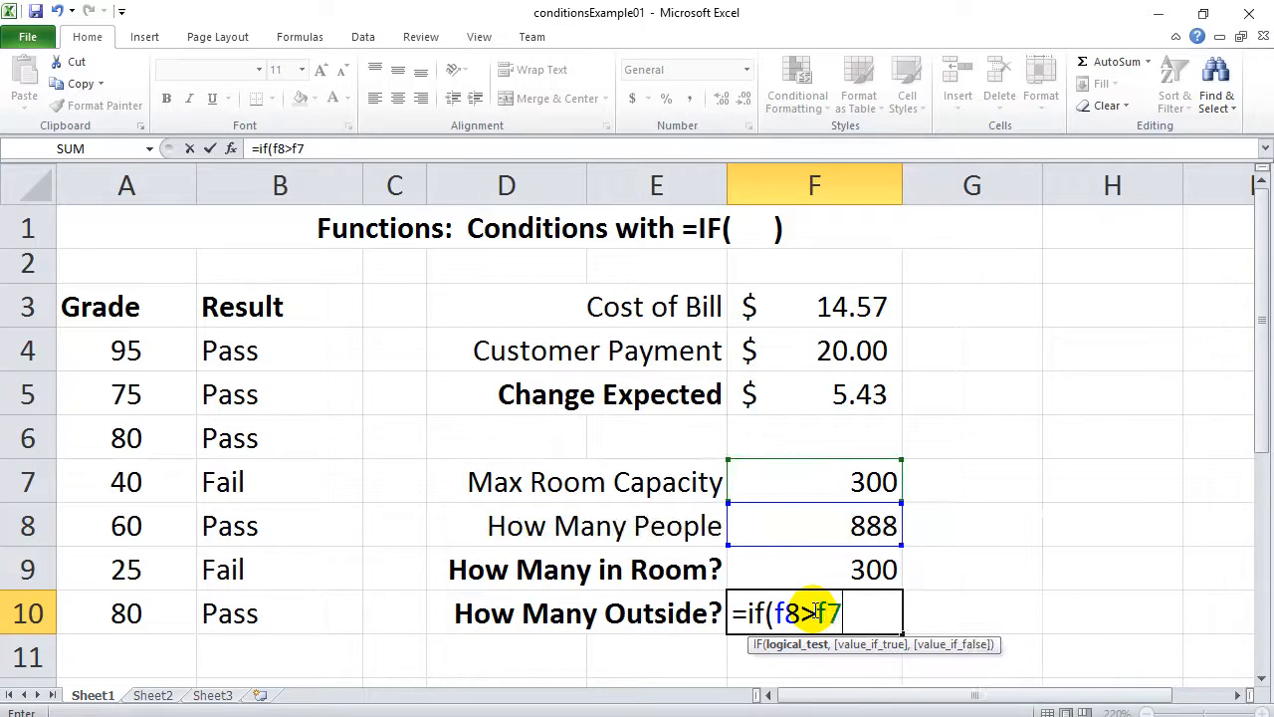
text(,)
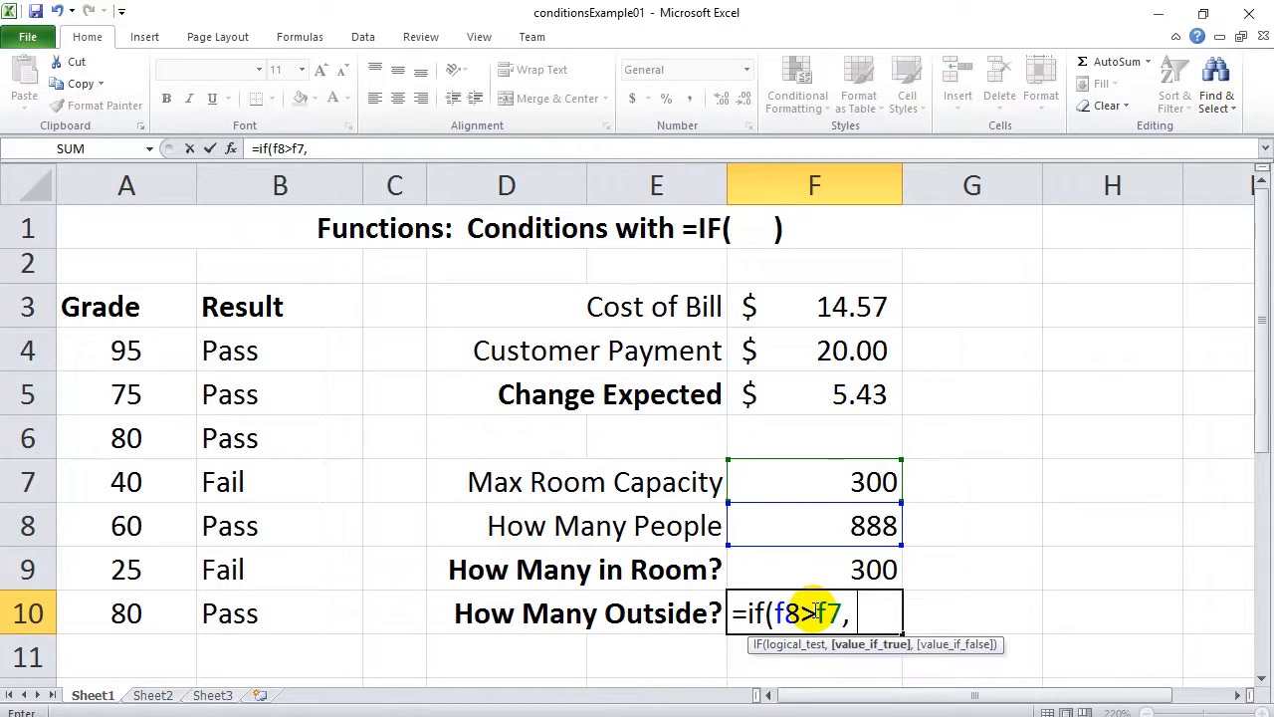
text(f8-f7)
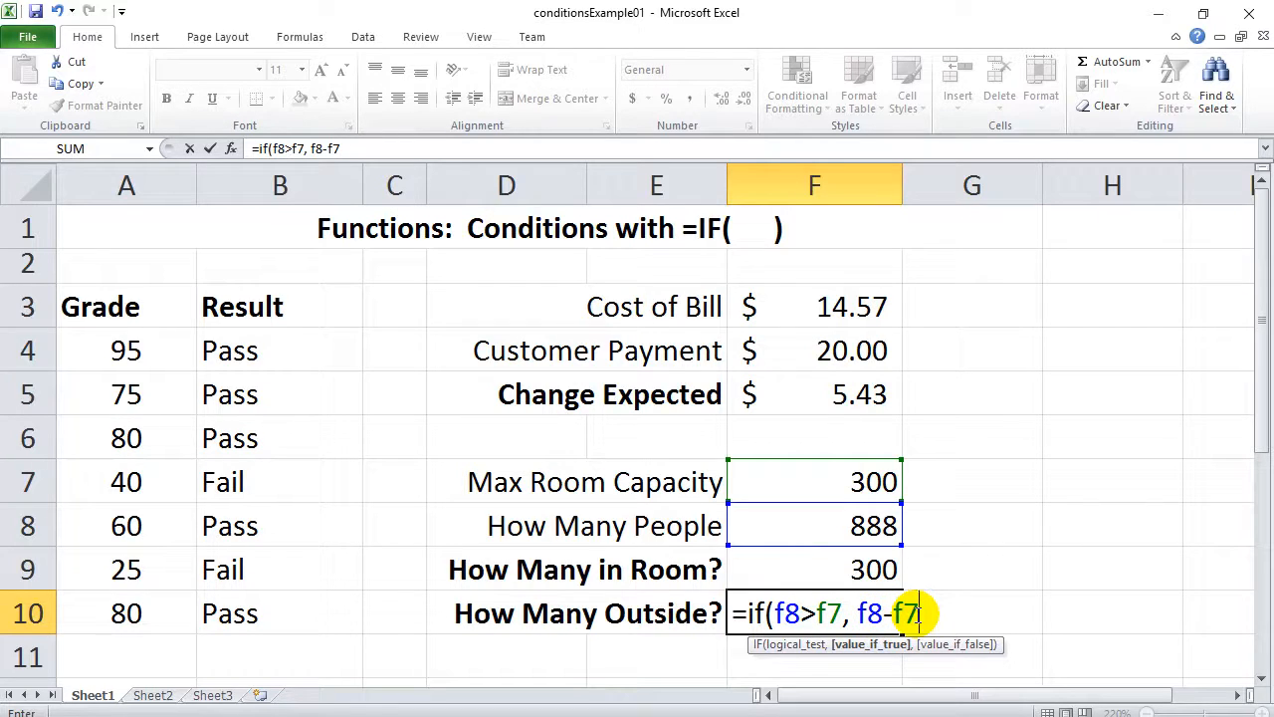
text(,)
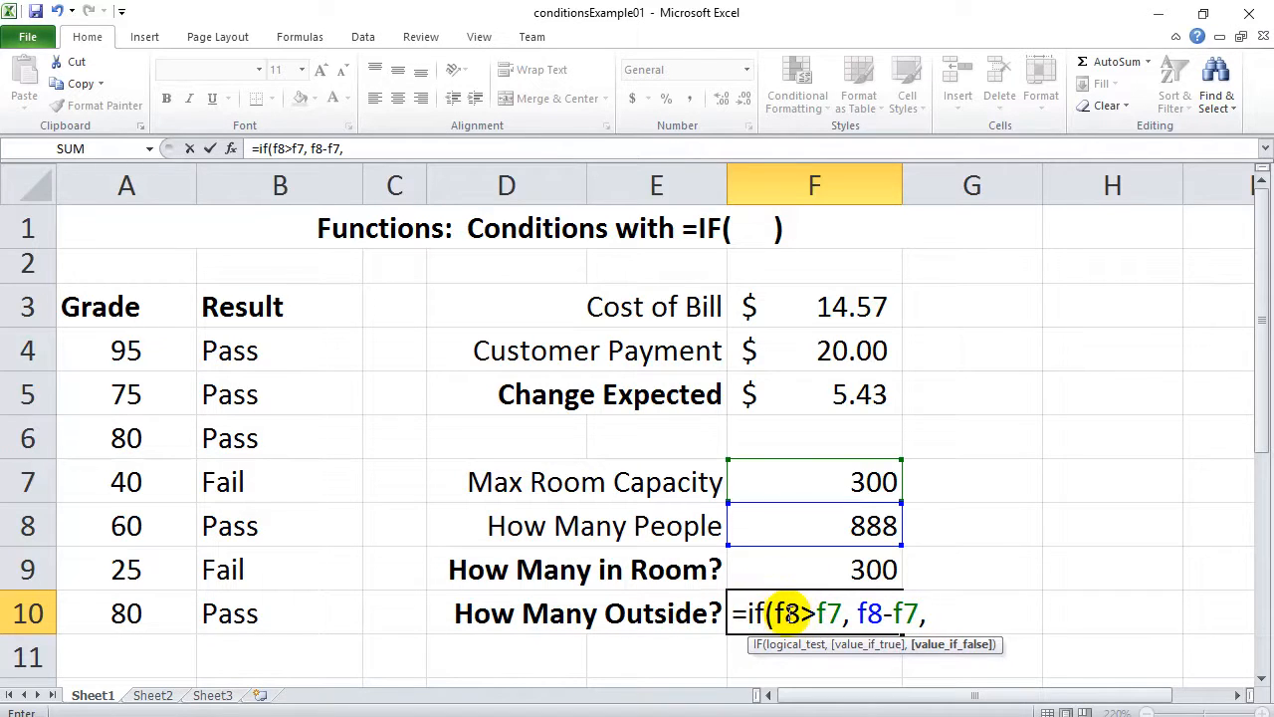
text(0))
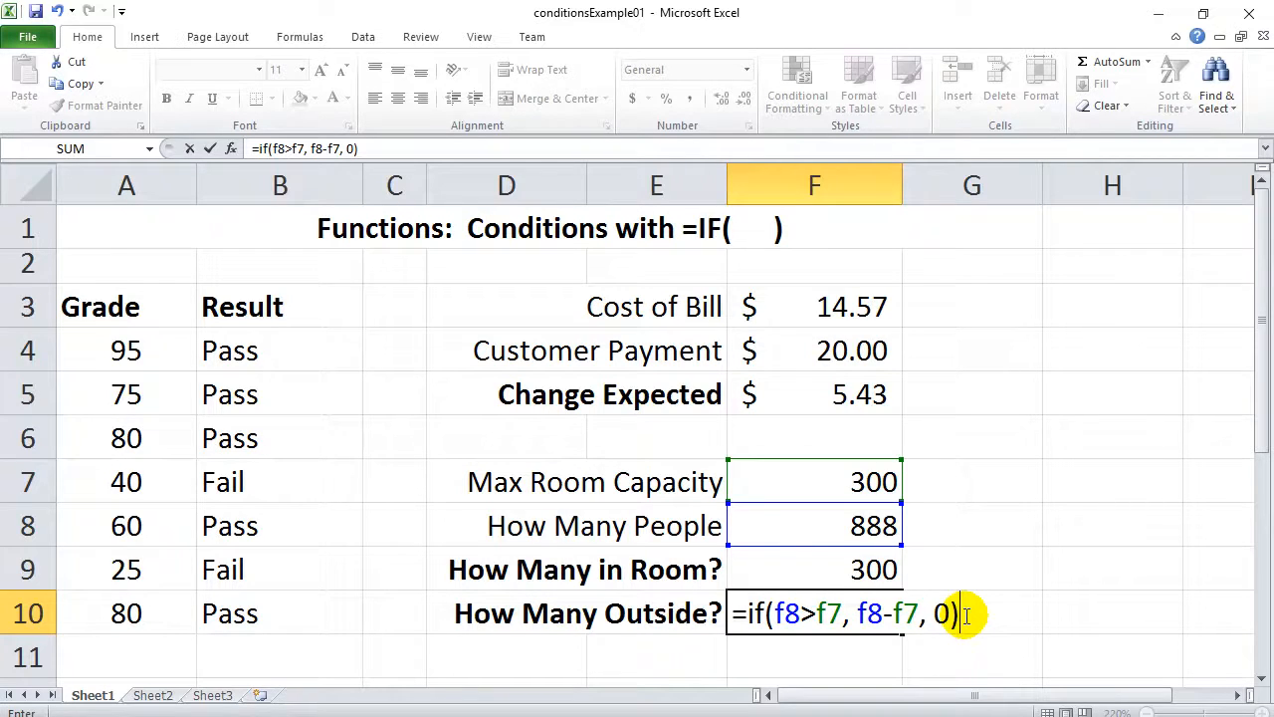
key(Return)
- Test both room formulas by setting How Many People in F8 to 1
double_click(868, 531)
double_click(867, 531)
text(1)
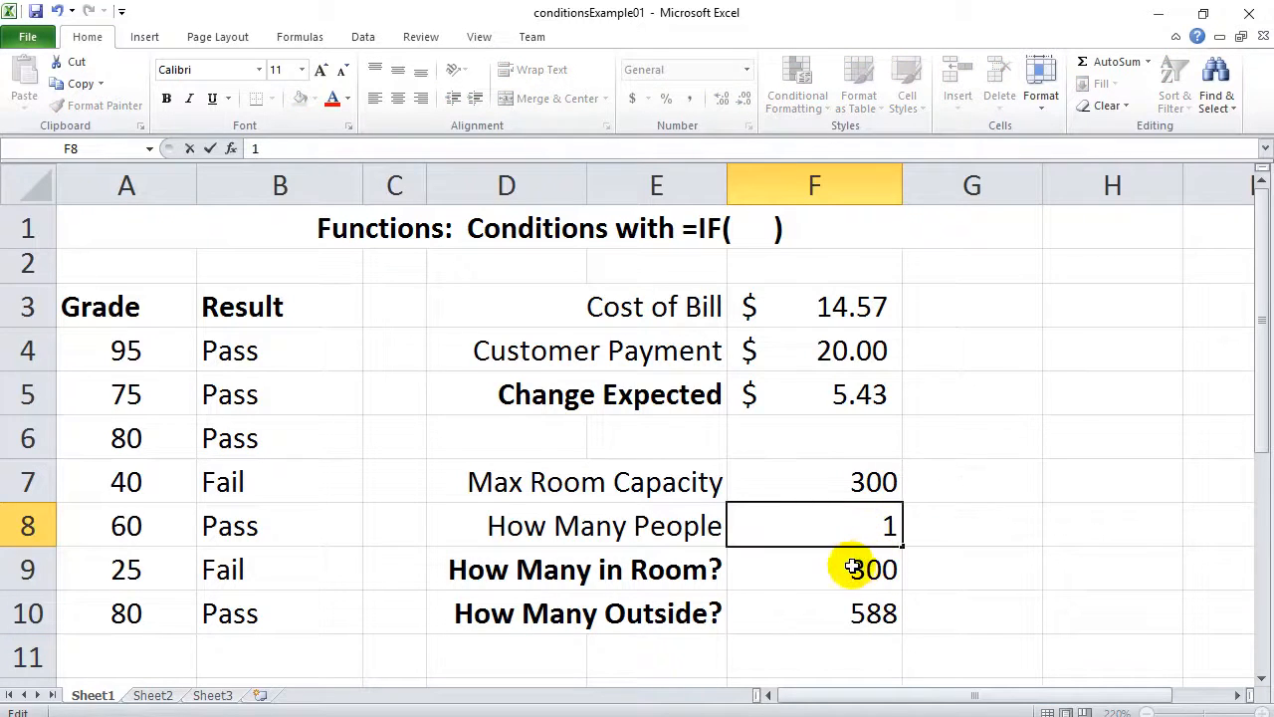
click(853, 567)
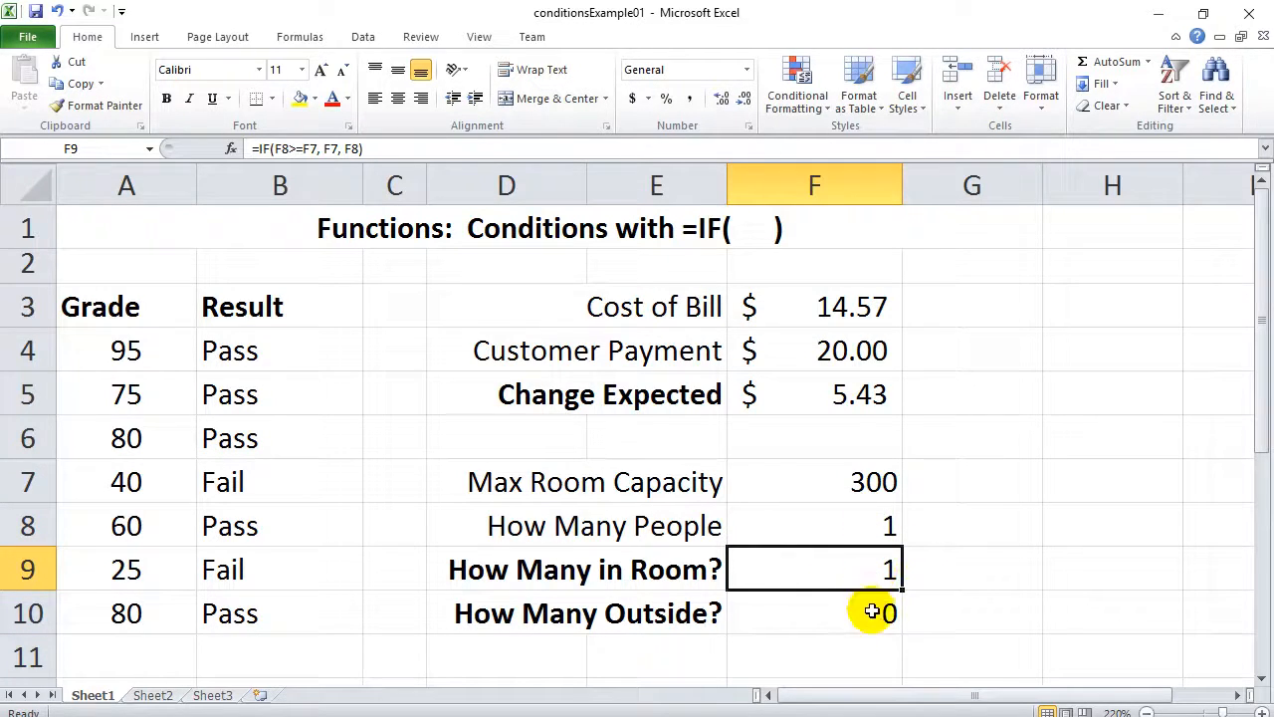
- Review the IF formulas of How Many in Room in F9 and How Many Outside in F10, leaving both unedited
click(867, 528)
double_click(867, 532)
double_click(868, 534)
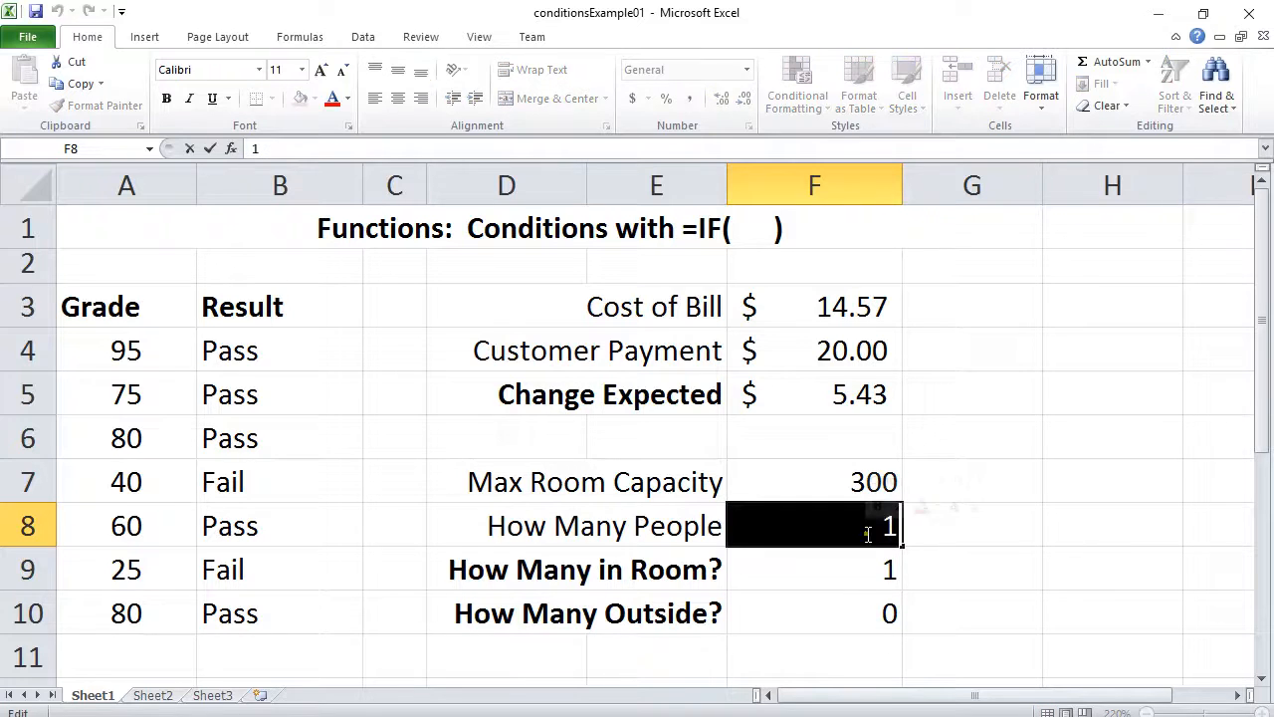
click(840, 569)
double_click(843, 570)
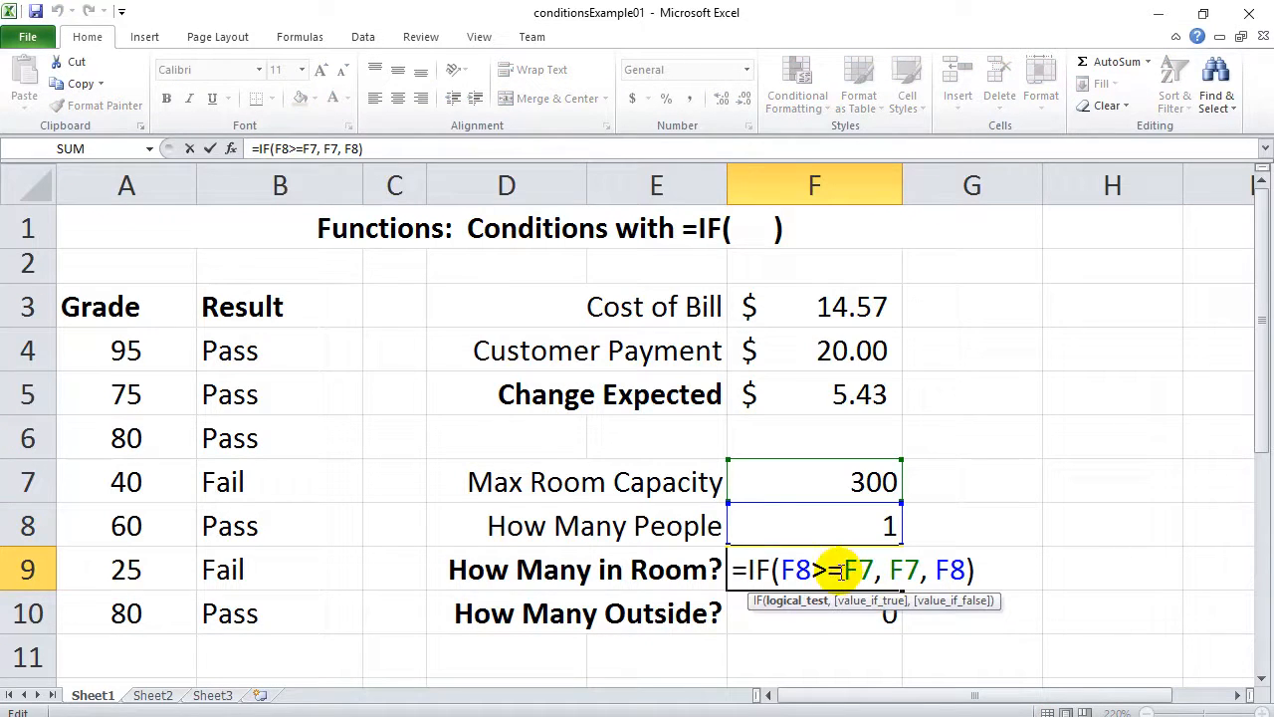
click(1090, 570)
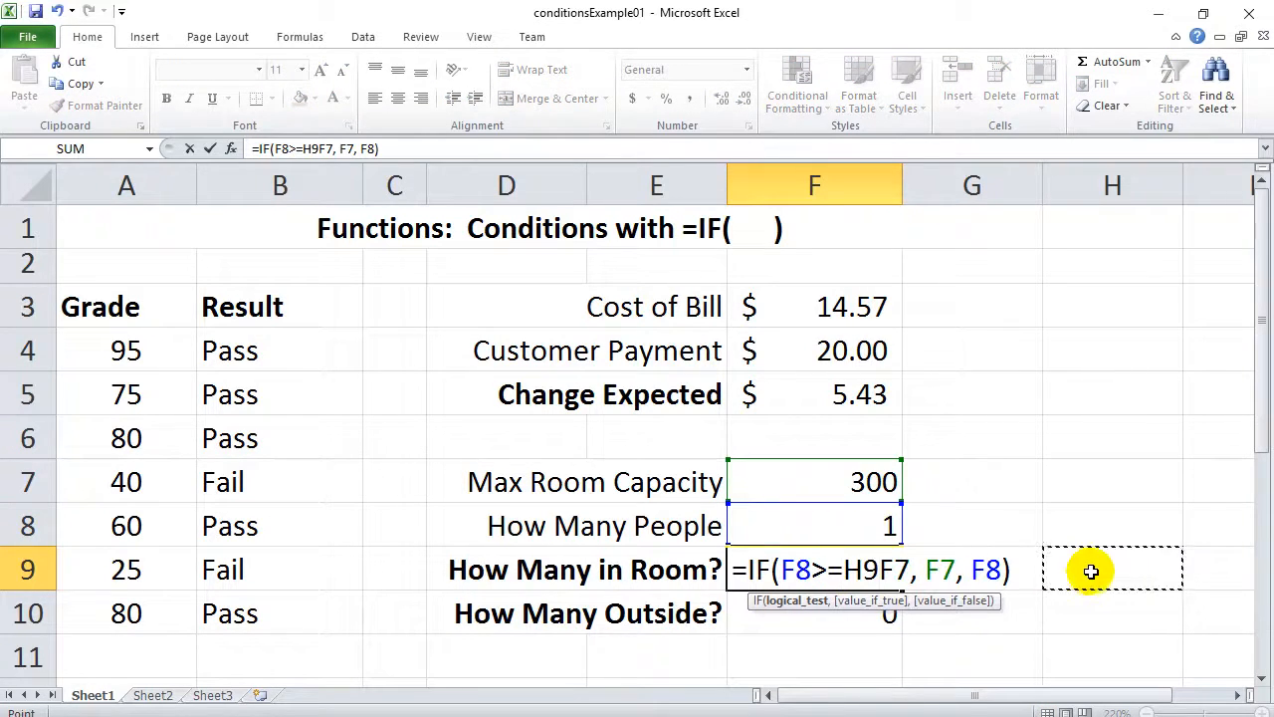
key(Escape)
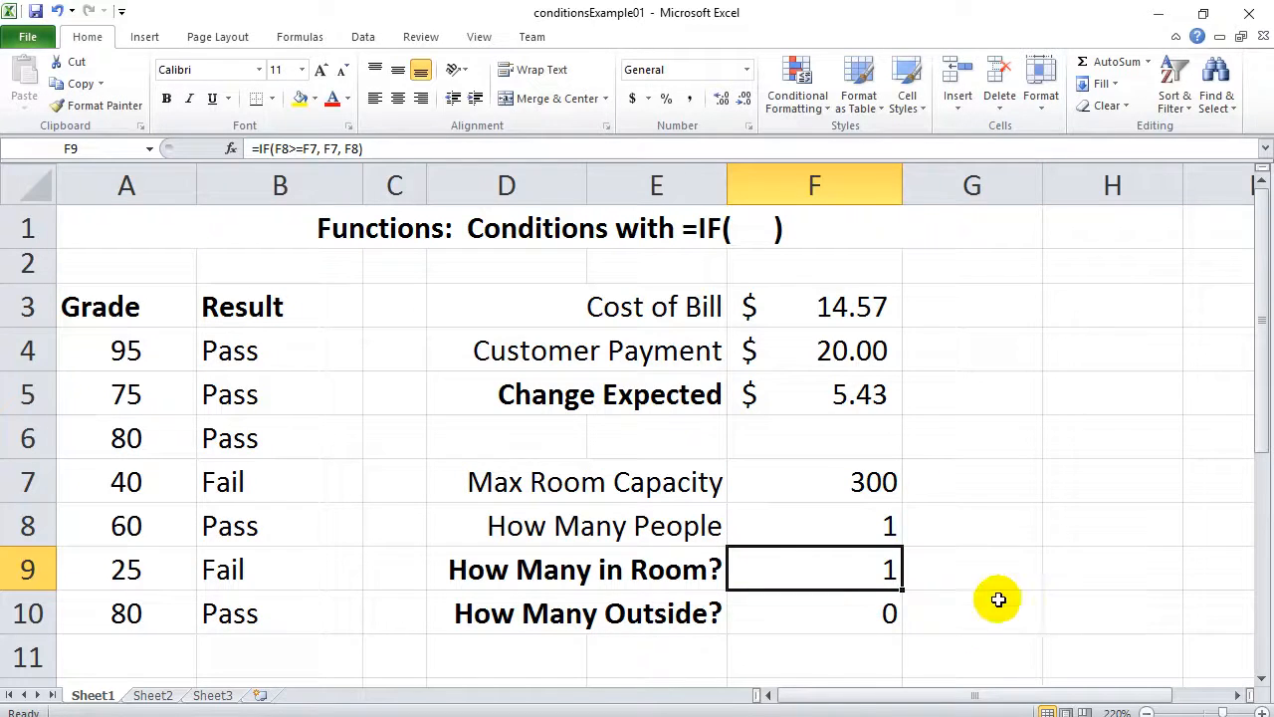
double_click(829, 615)
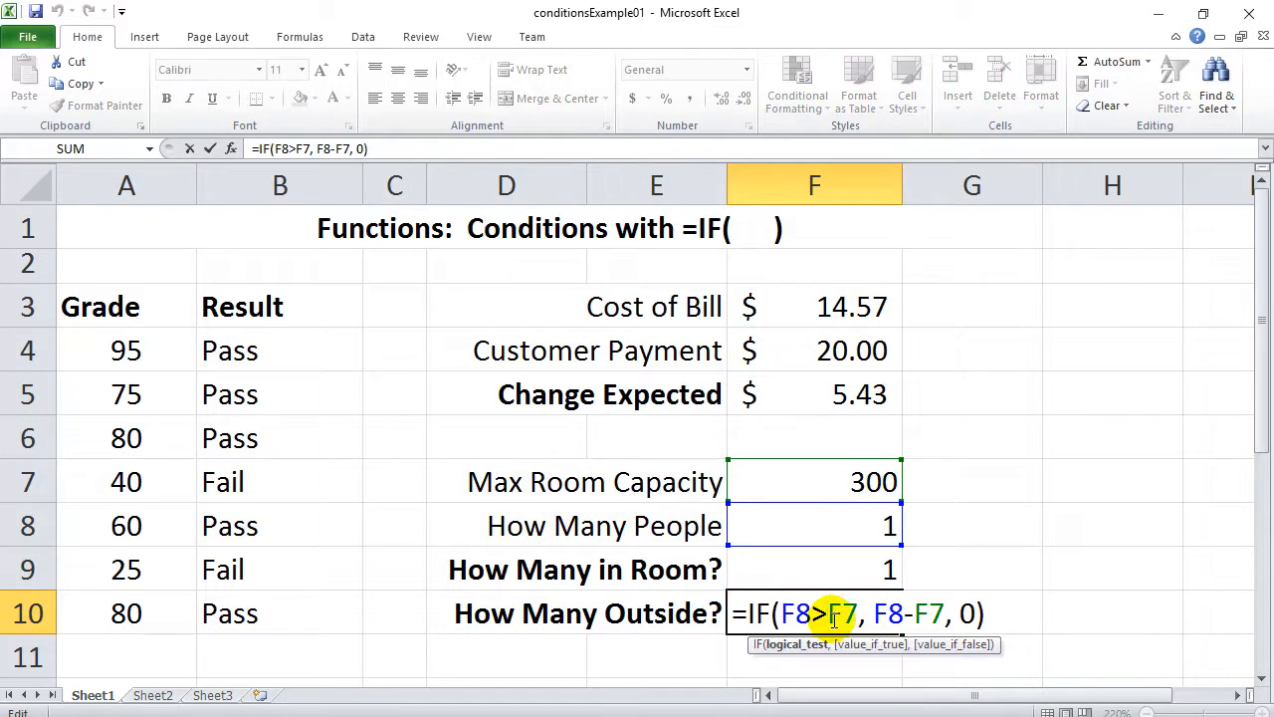
key(Escape)
click(1000, 519)
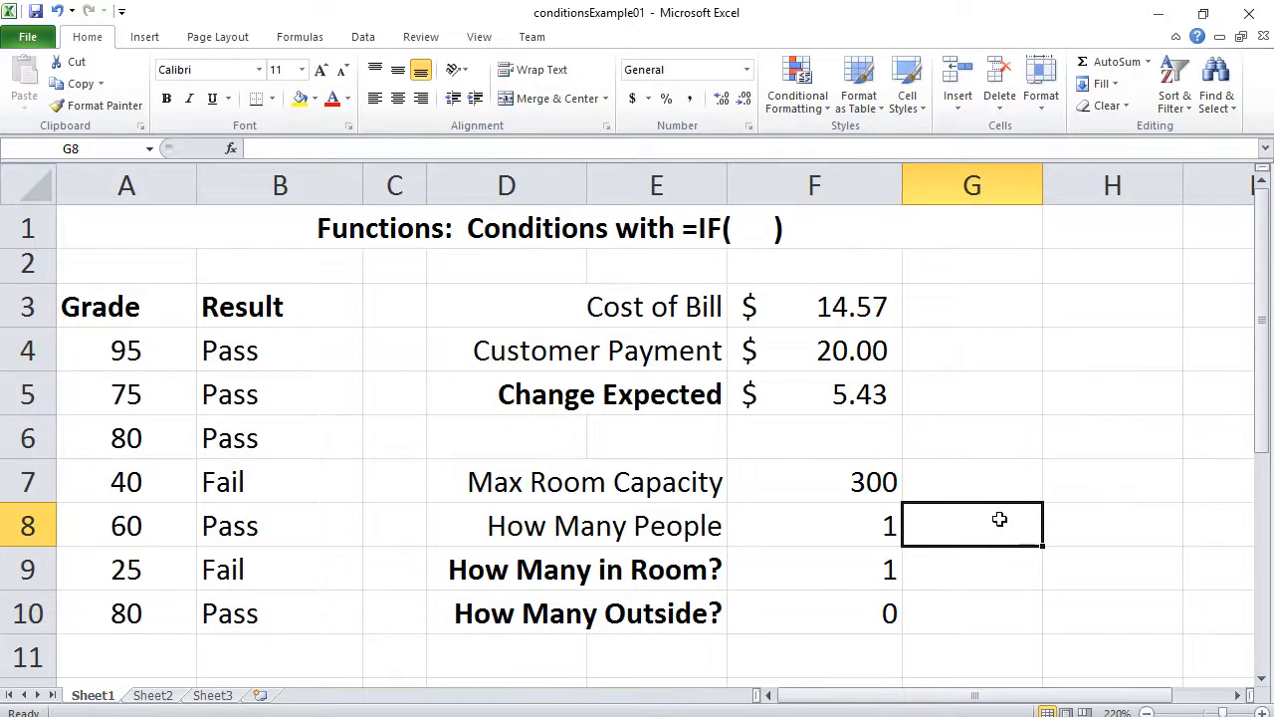
- Set How Many People in F8 to 3331
double_click(820, 484)
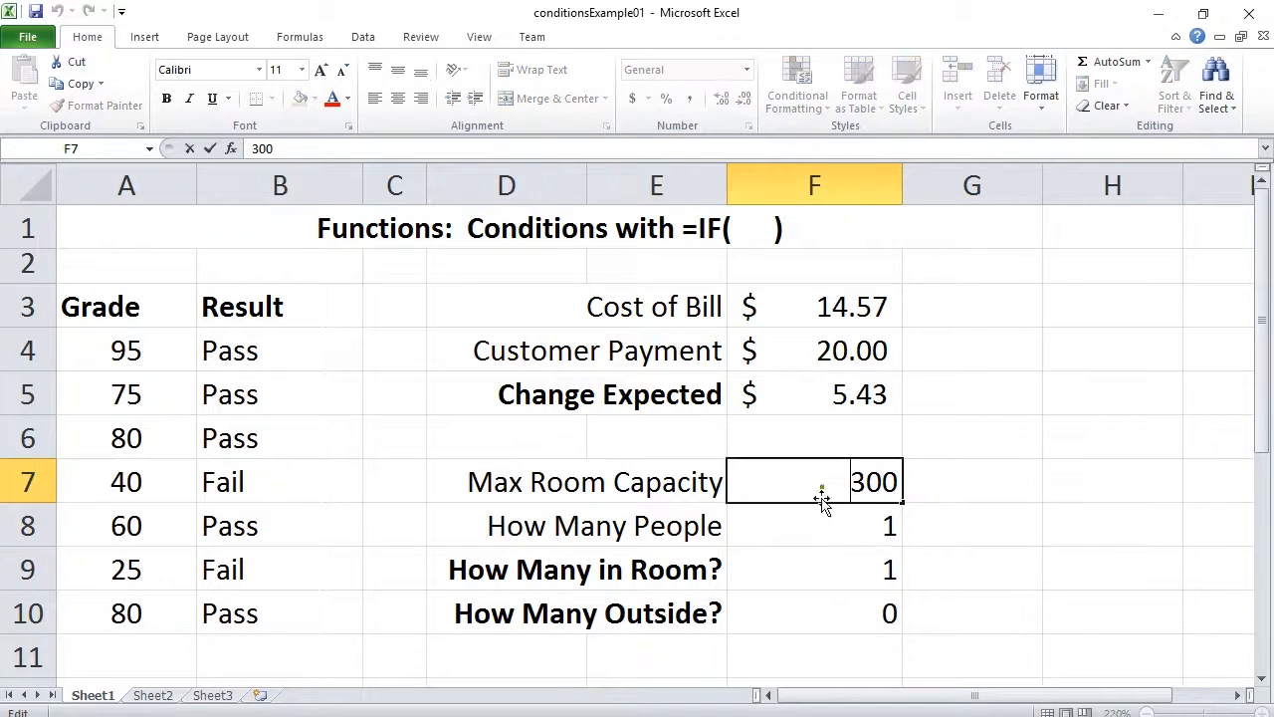
click(822, 528)
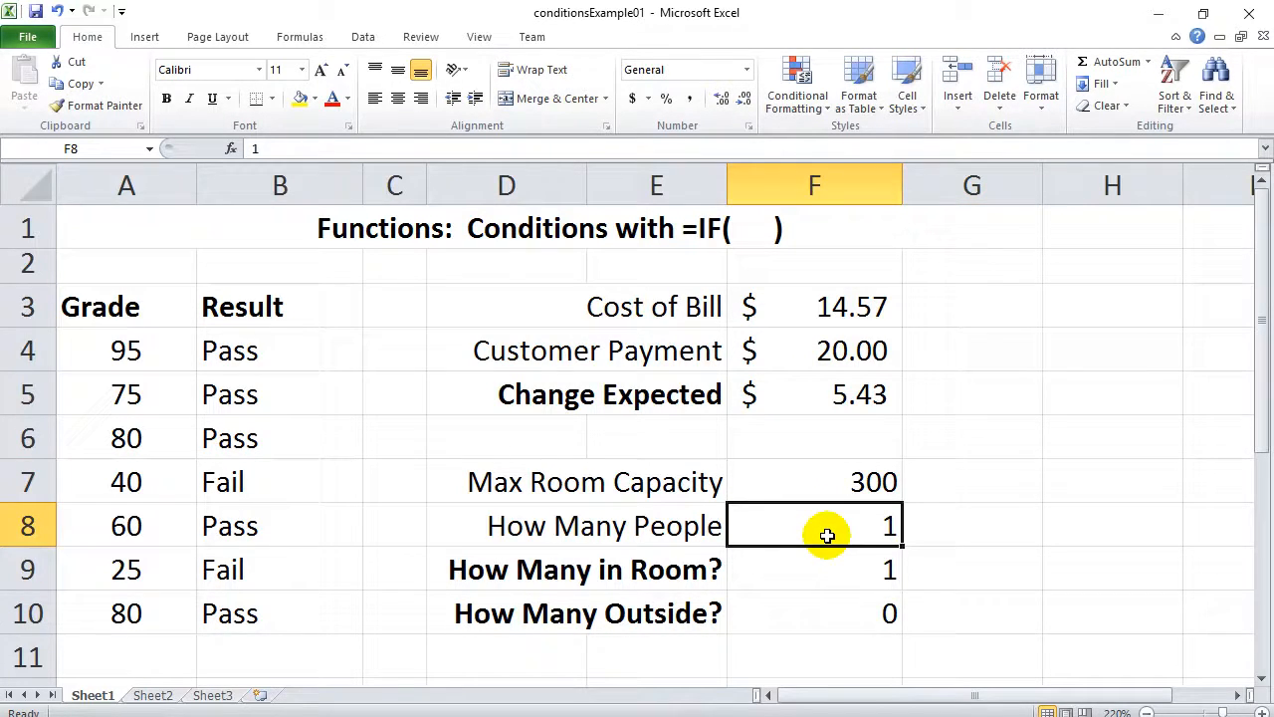
double_click(827, 535)
text(333)
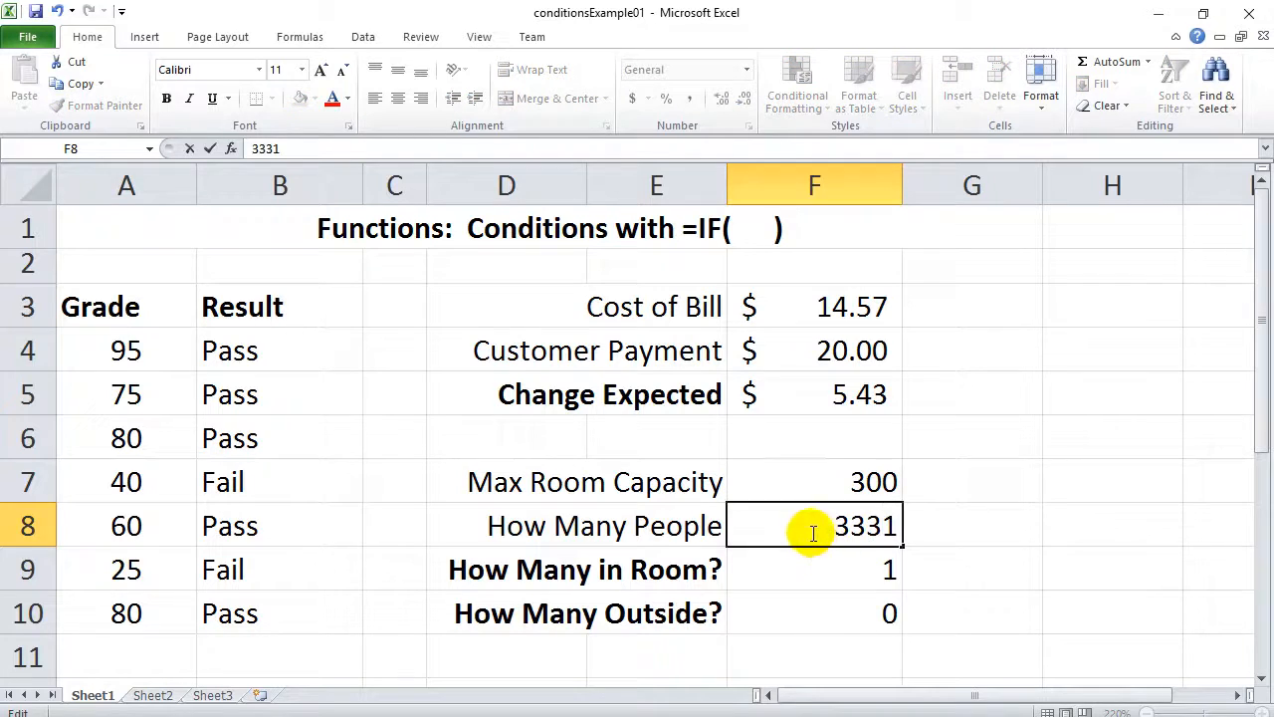
key(Return)
- Show the Result formula for the first grade in B4
click(959, 516)
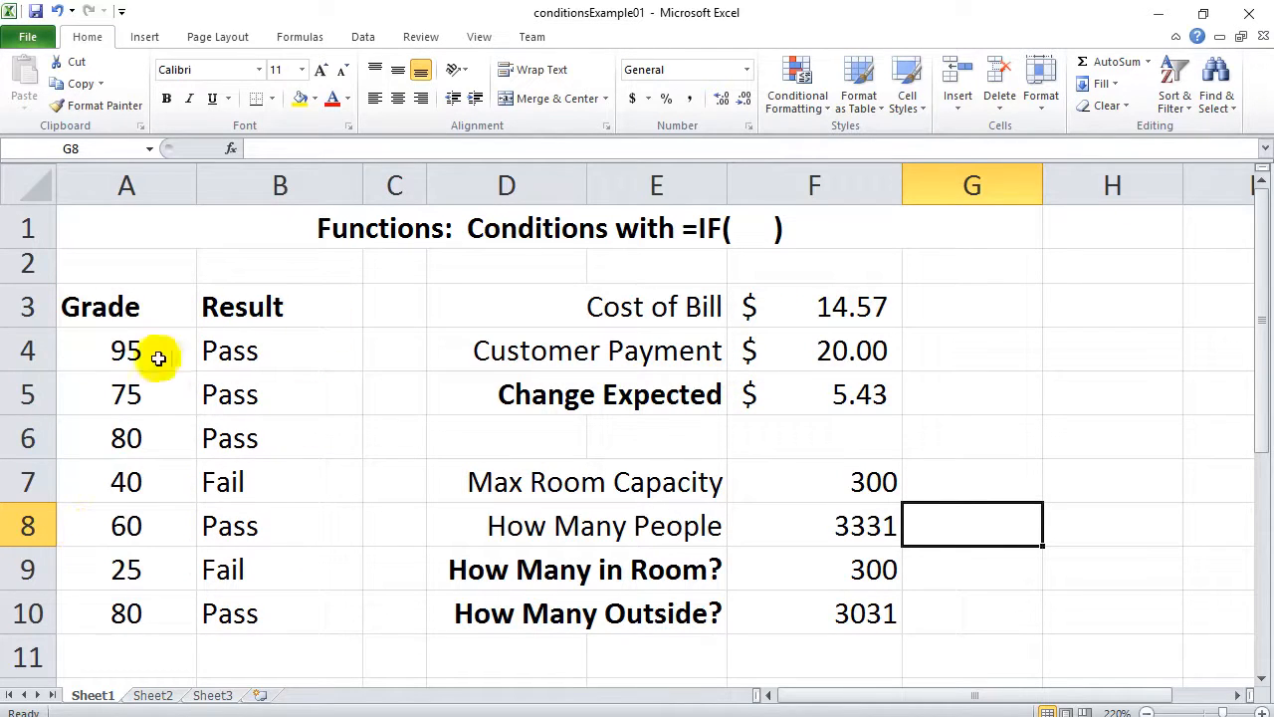
click(357, 344)
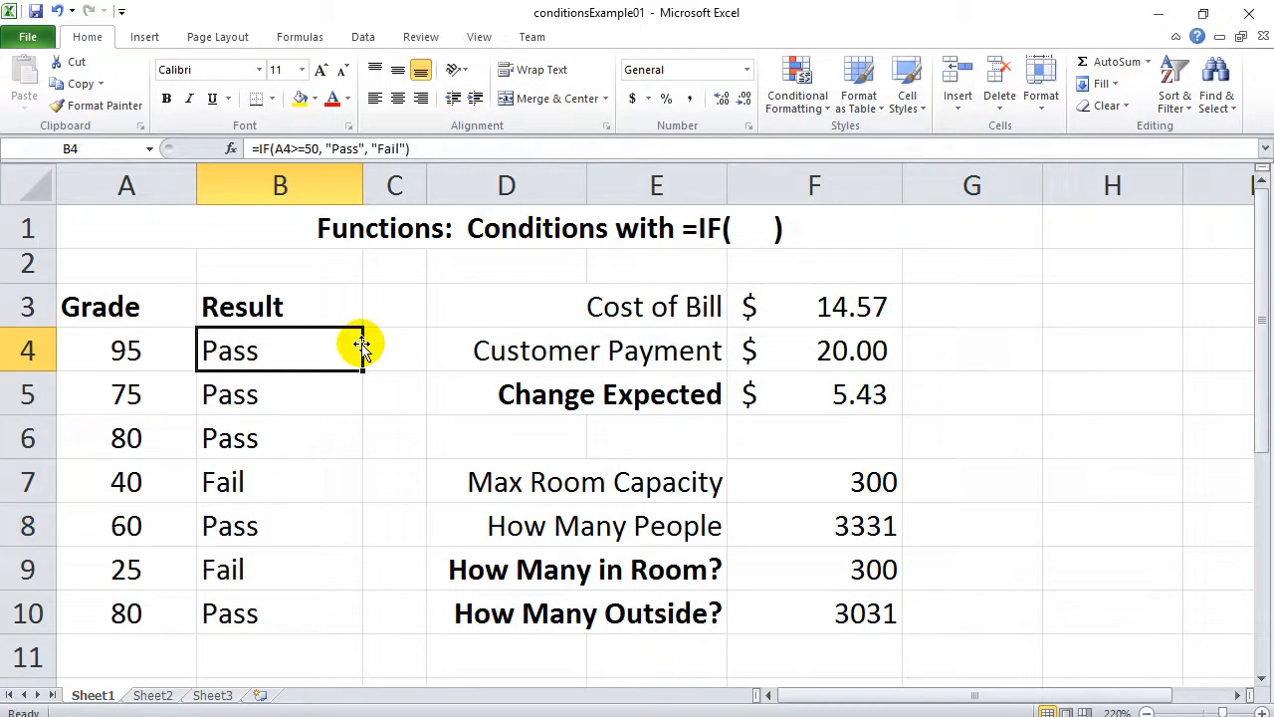